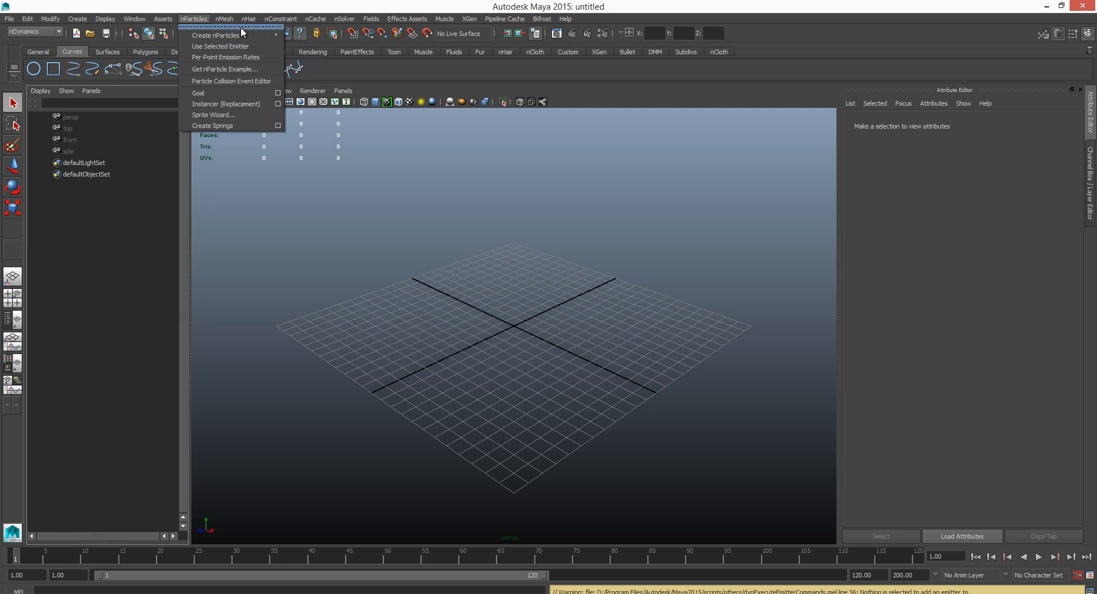
Create an nParticle emitter, set its emitter type to Directional and adjust its particle rate.
mouse_move(240, 35)
click(317, 52)
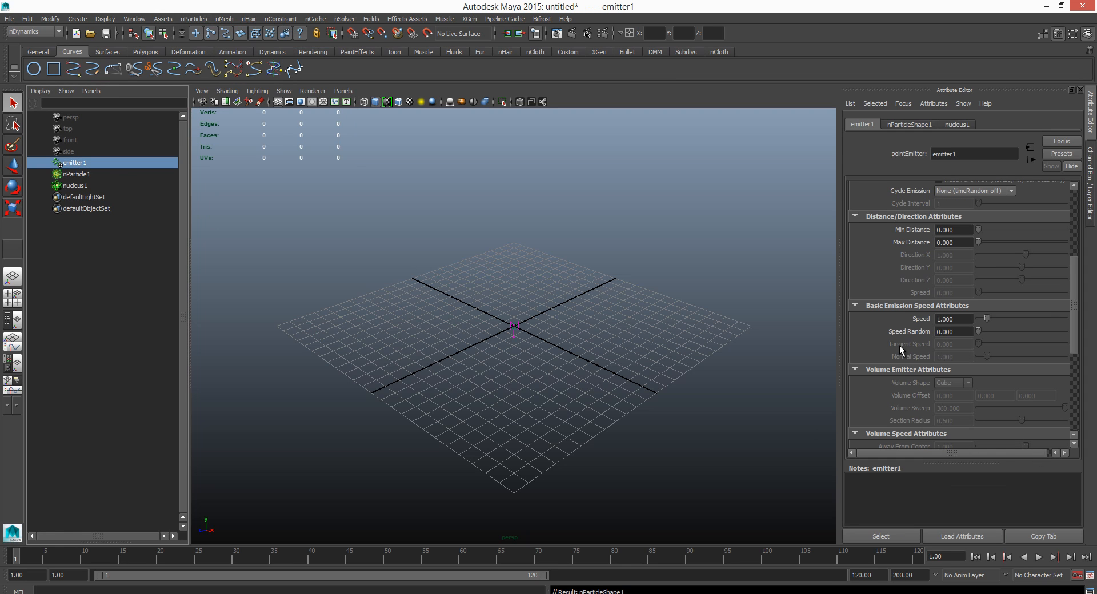
scroll(900, 345, up, 5)
click(968, 294)
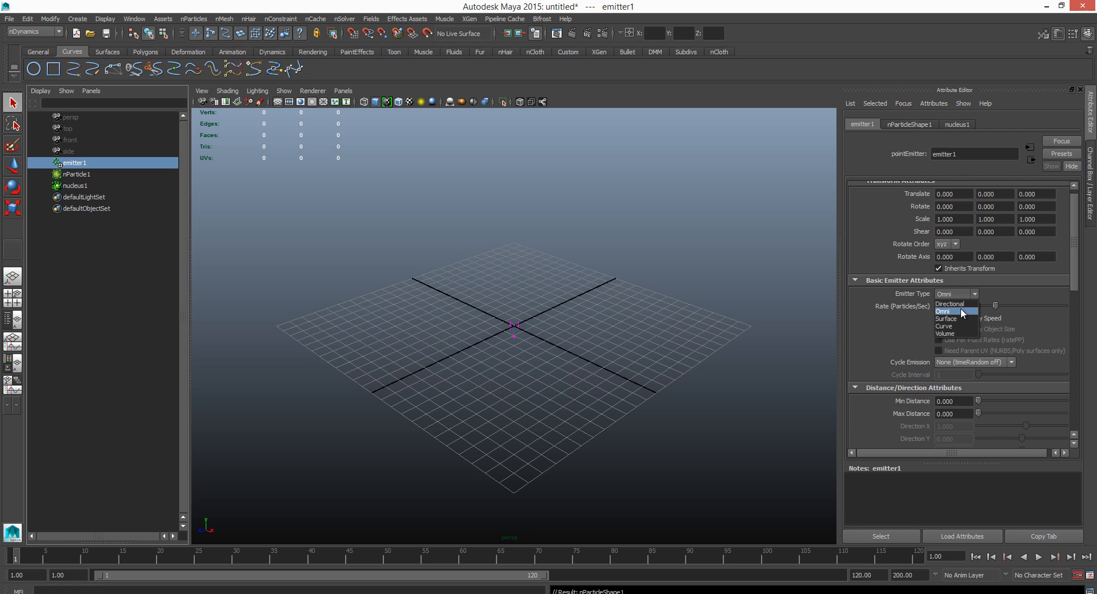
click(962, 303)
scroll(914, 335, down, 1)
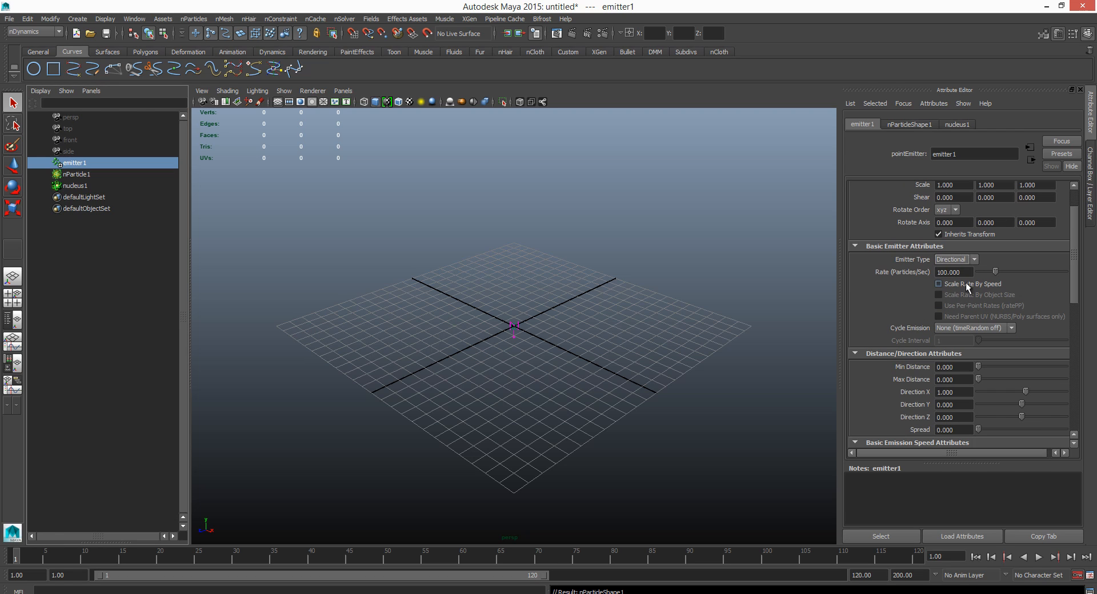
click(951, 272)
scroll(919, 302, down, 3)
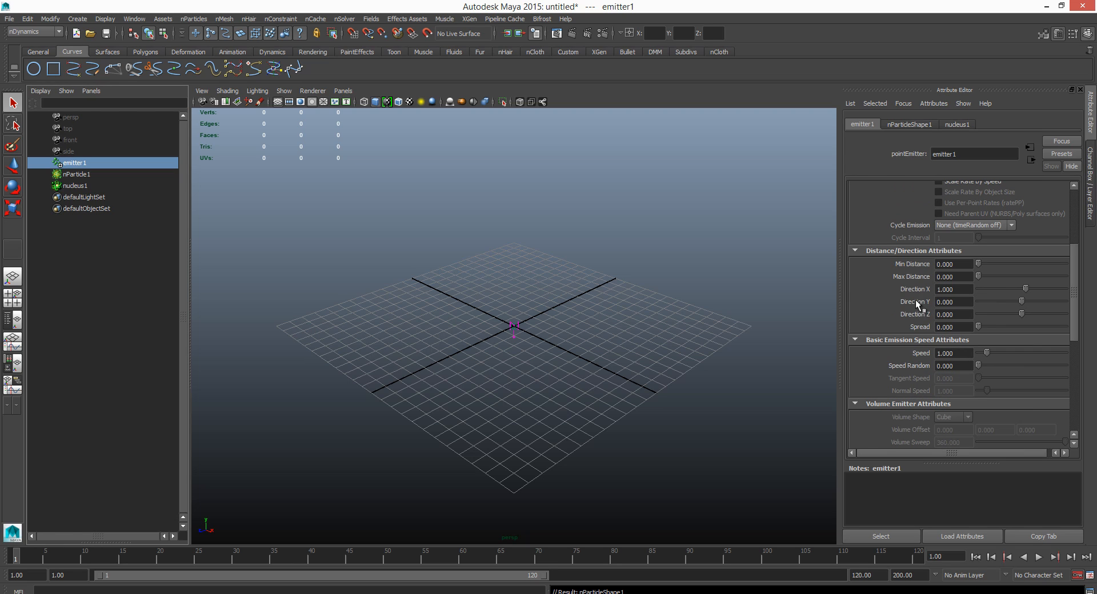
Set the Particle Render Type of nParticle1 to Spheres.
drag(956, 327, 932, 321)
alt+middle_drag(531, 347, 546, 349)
alt+drag(546, 350, 574, 318)
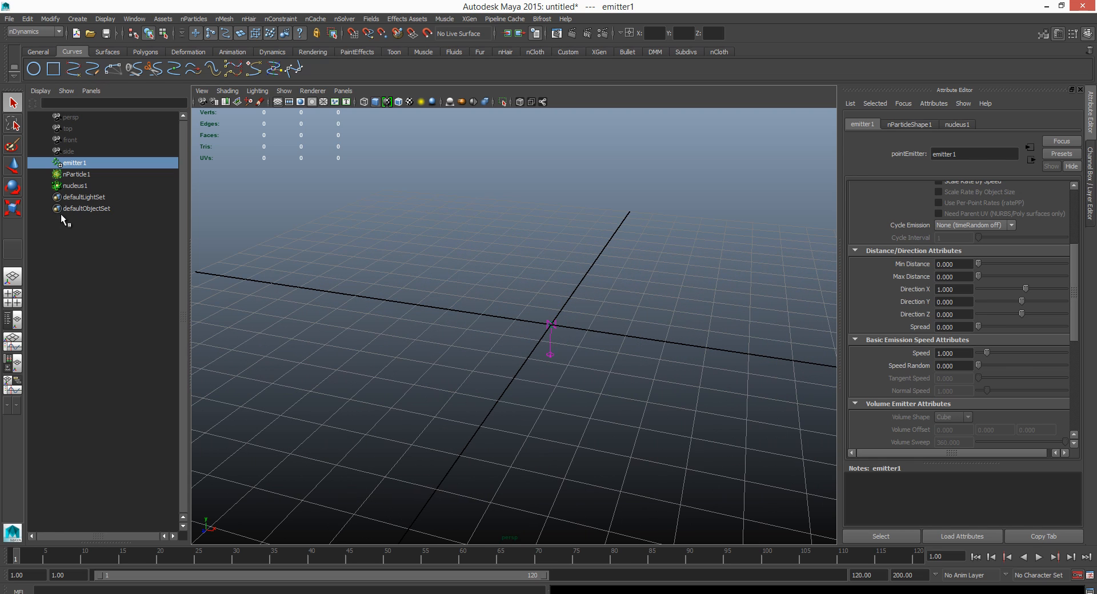
click(77, 174)
click(963, 271)
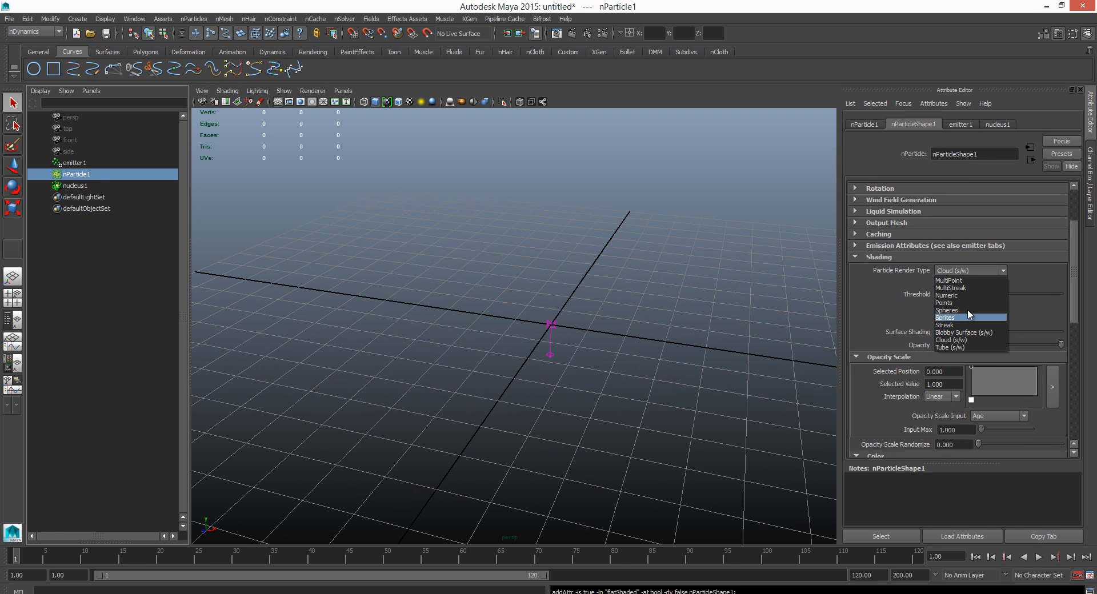
click(973, 309)
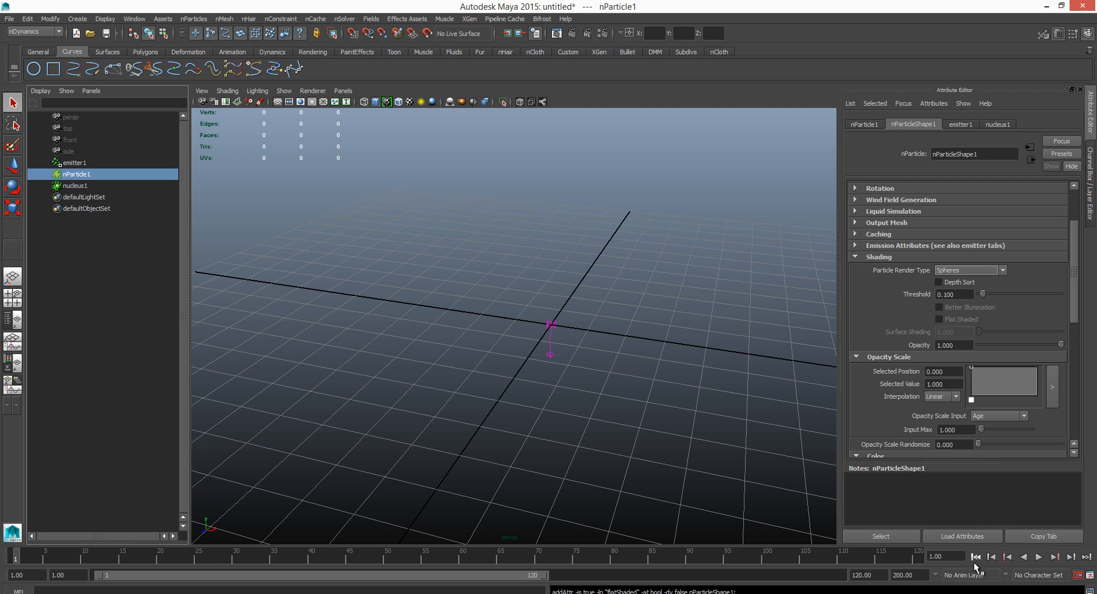
Play the particle simulation, stop it around frame 36 and examine the emitted spheres up close.
alt+middle_drag(587, 318, 565, 316)
key(alt+v)
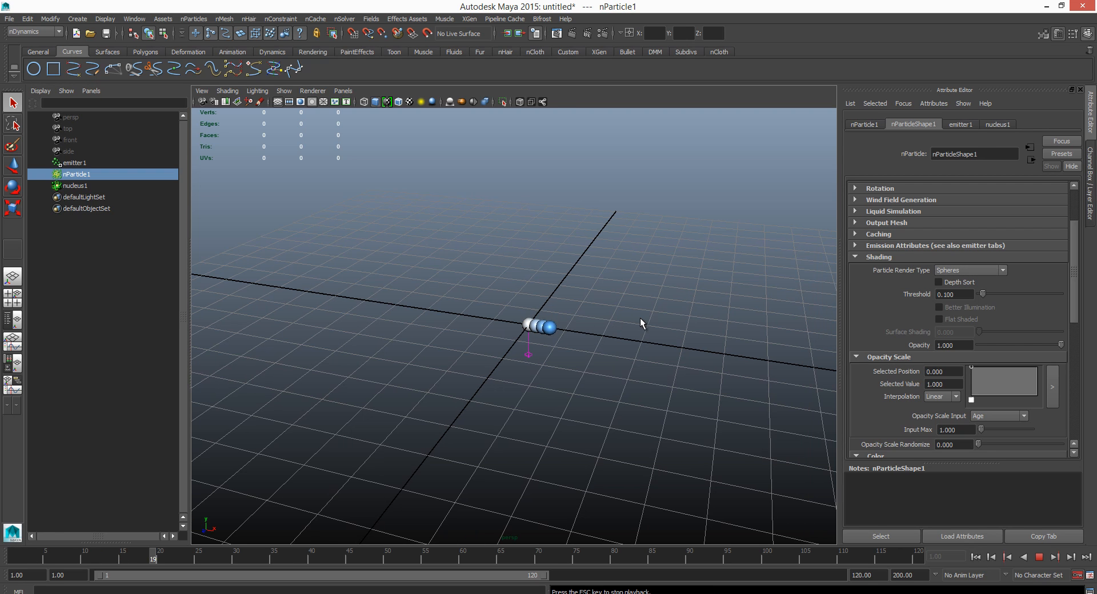
key(Escape)
alt+right_drag(642, 321, 691, 400)
alt+middle_drag(733, 317, 634, 346)
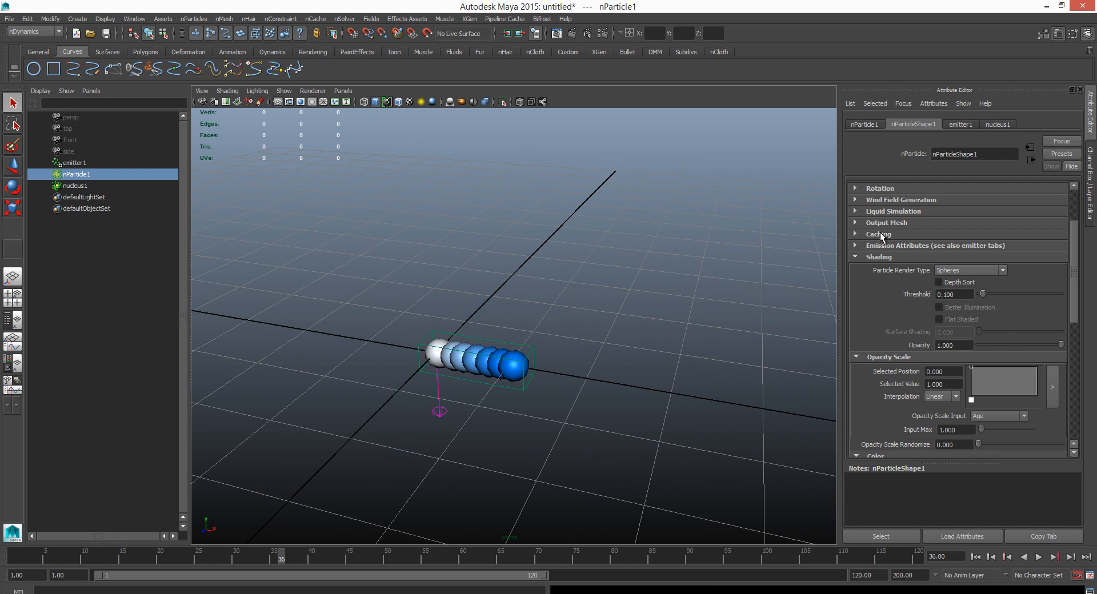
Remove the white entry from the particle Color ramp and move the blue entry to position 0.
scroll(880, 233, up, 4)
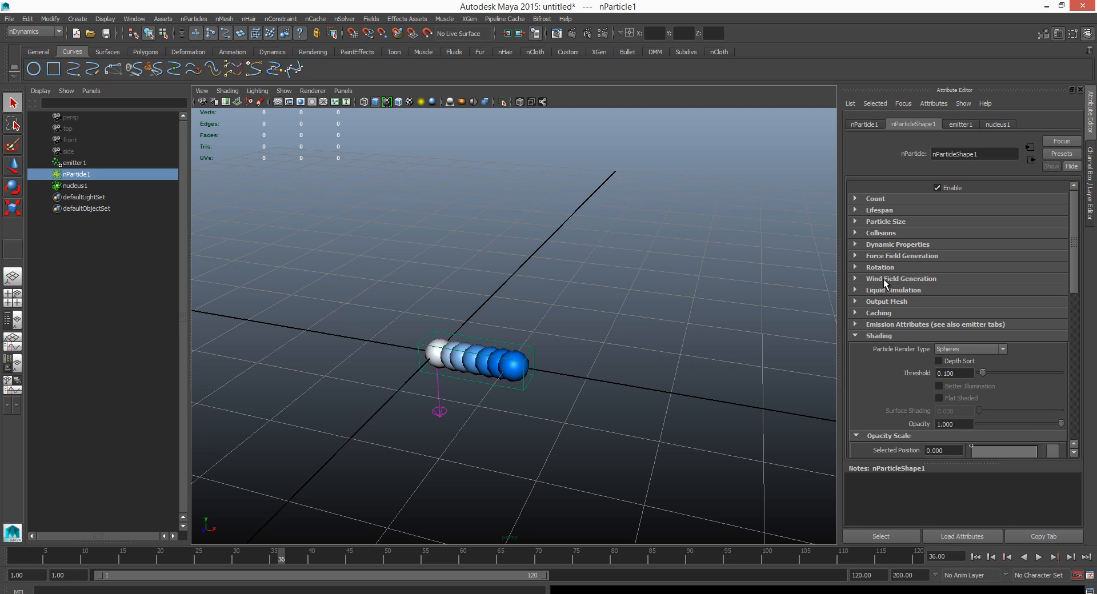
scroll(883, 303, down, 5)
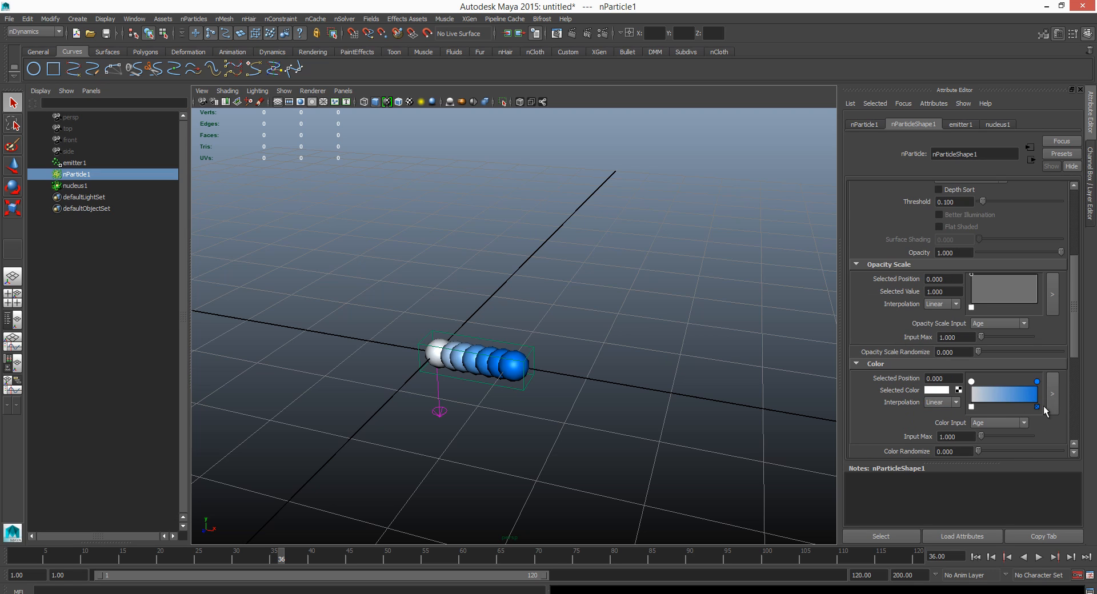
click(971, 407)
drag(1036, 382, 895, 387)
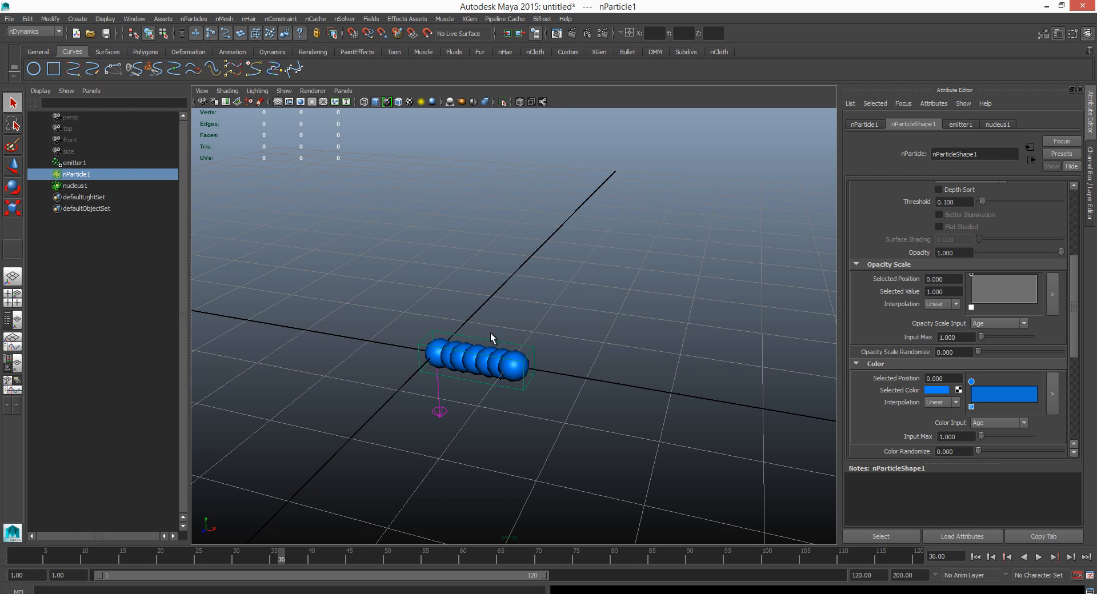
Set the particle radius of nParticle1 to 0.1.
alt+right_drag(490, 333, 648, 412)
alt+drag(647, 411, 634, 365)
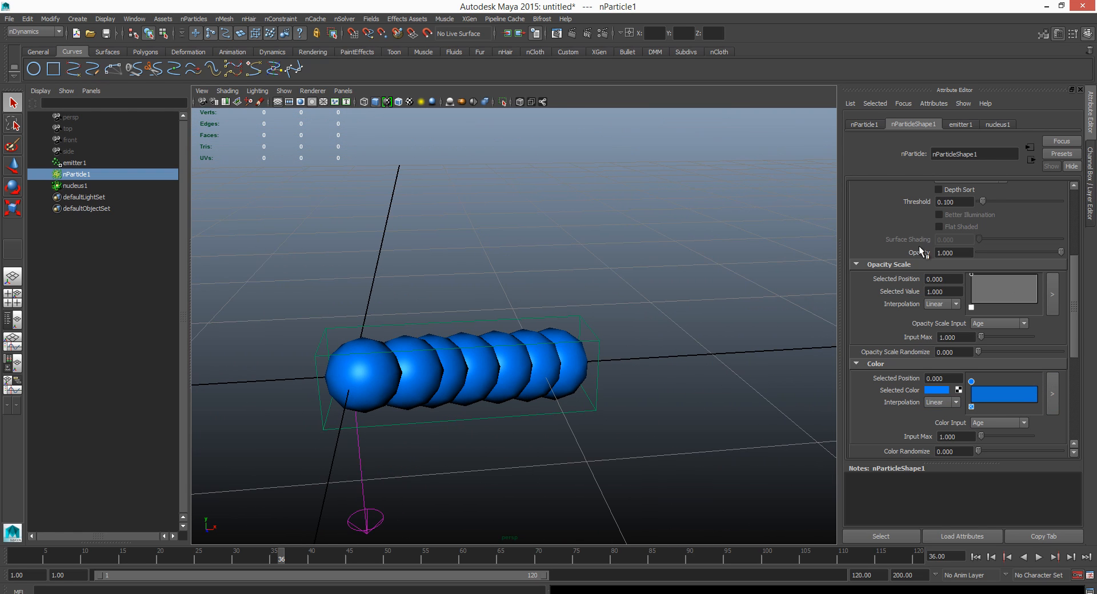
scroll(914, 257, up, 5)
click(902, 222)
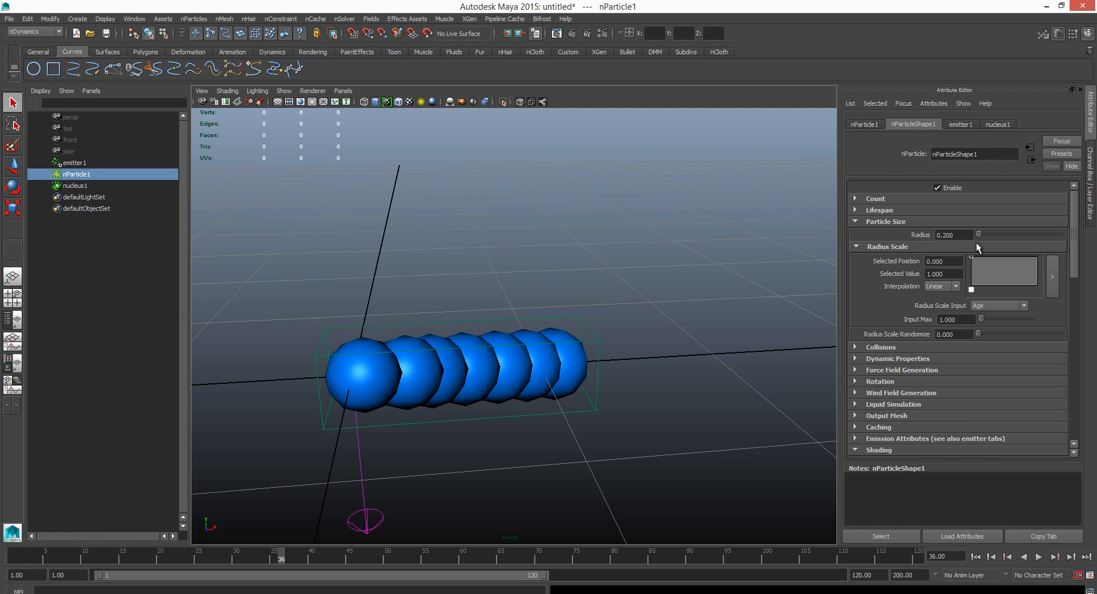
drag(959, 235, 947, 265)
text(1)
key(Tab)
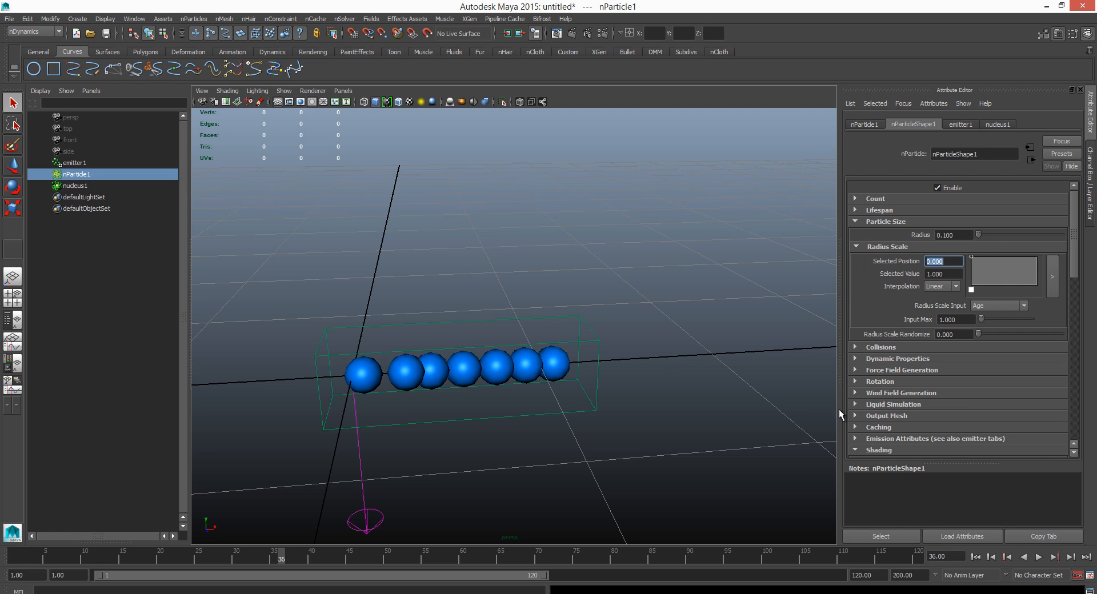
Replay the simulation from the first frame with the smaller particles and stop it around frame 59.
click(974, 557)
key(alt+v)
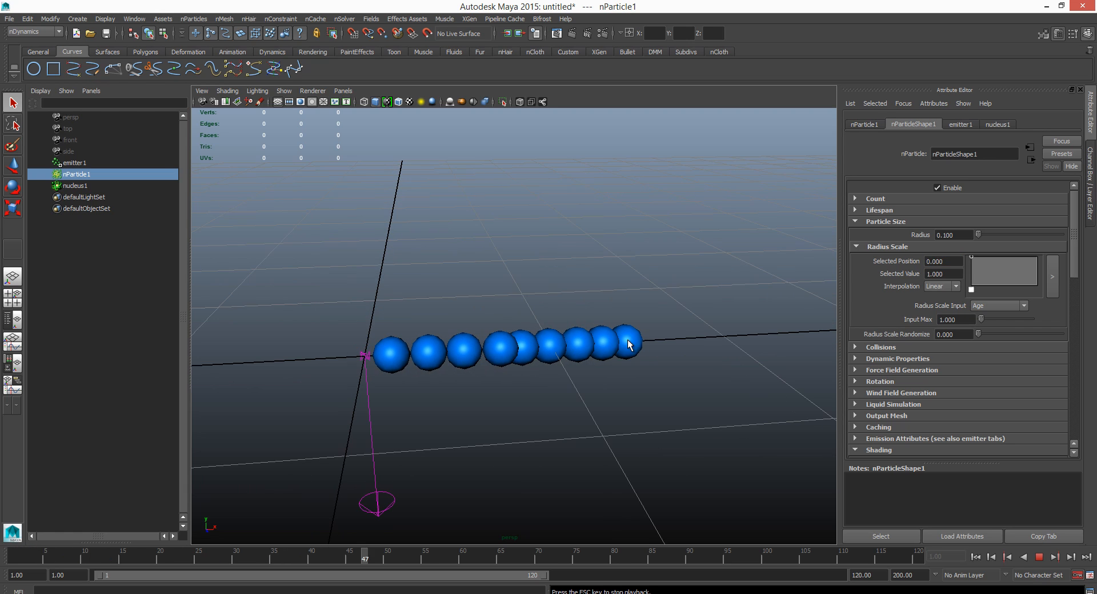
key(Escape)
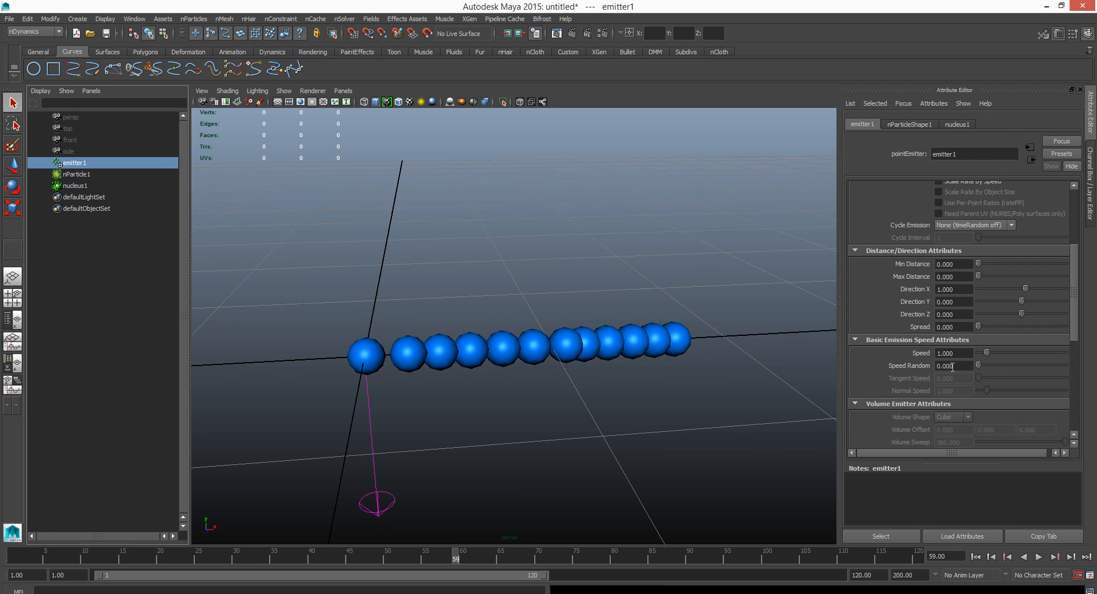
Set the Spread of emitter1 to 0.3.
click(956, 329)
drag(956, 328, 918, 343)
text(0.3)
key(Return)
Replay the simulation from frame 1, stop it at frame 53 and examine how the particles scatter.
click(978, 559)
alt+middle_drag(565, 361, 566, 353)
key(alt+v)
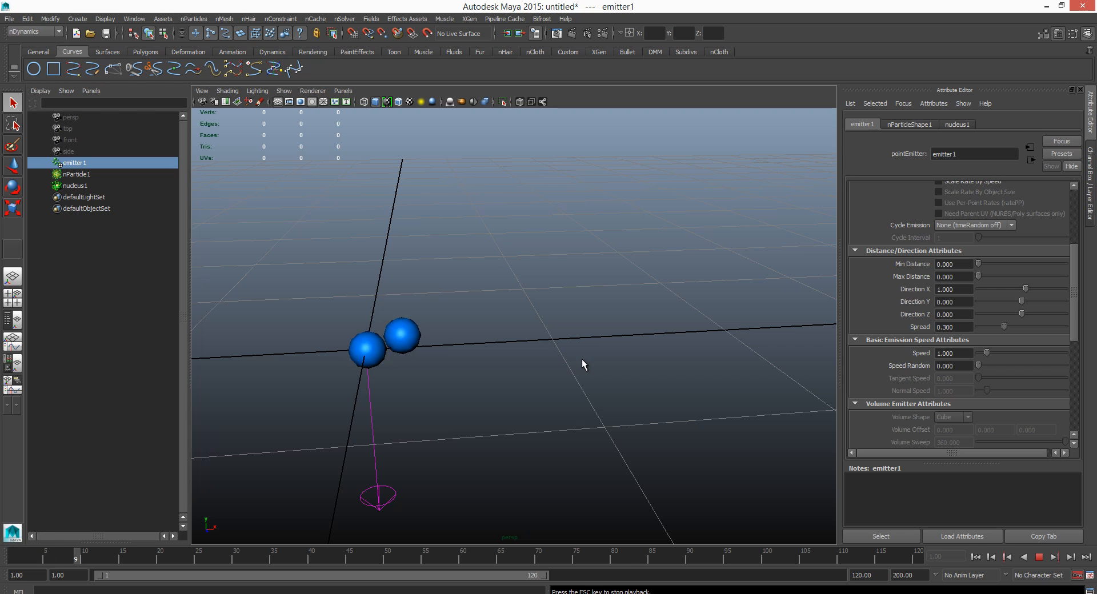
key(Escape)
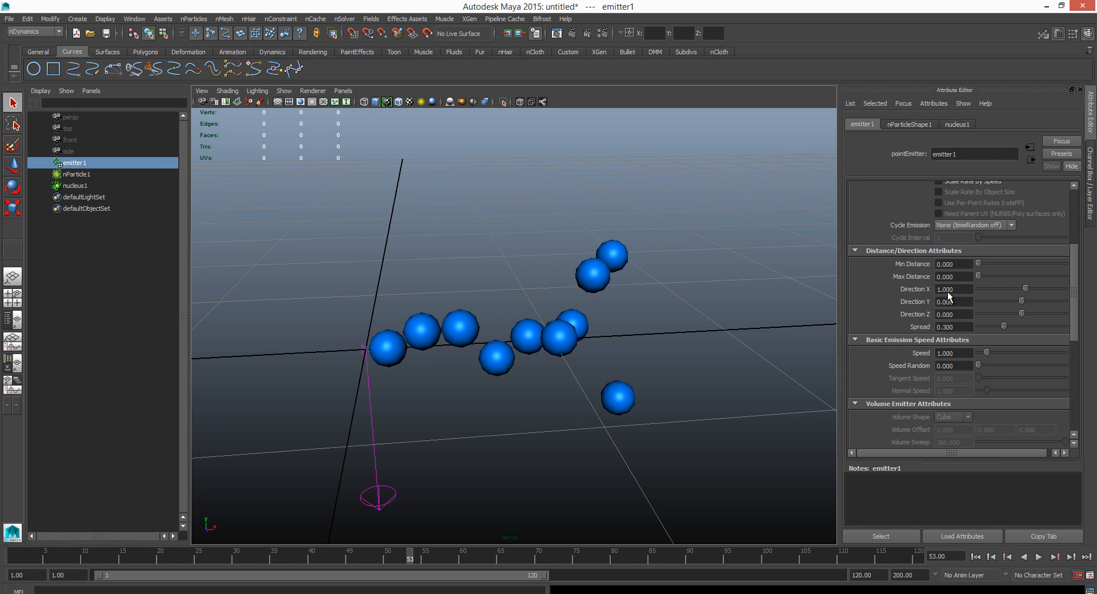
alt+drag(672, 316, 650, 328)
alt+right_drag(667, 339, 688, 355)
alt+middle_drag(686, 355, 680, 359)
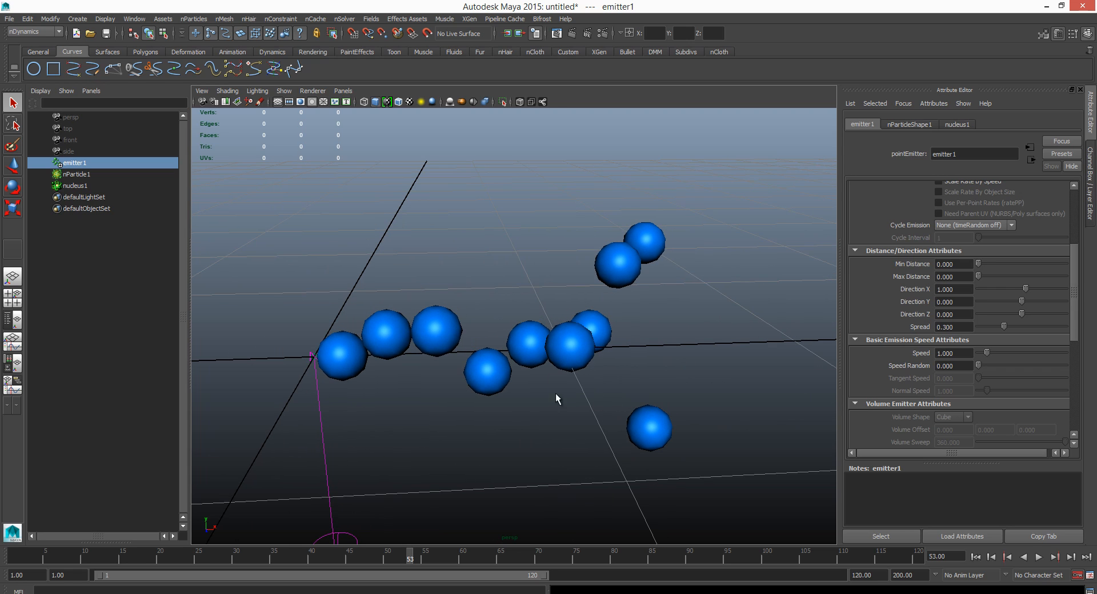
alt+drag(595, 328, 594, 340)
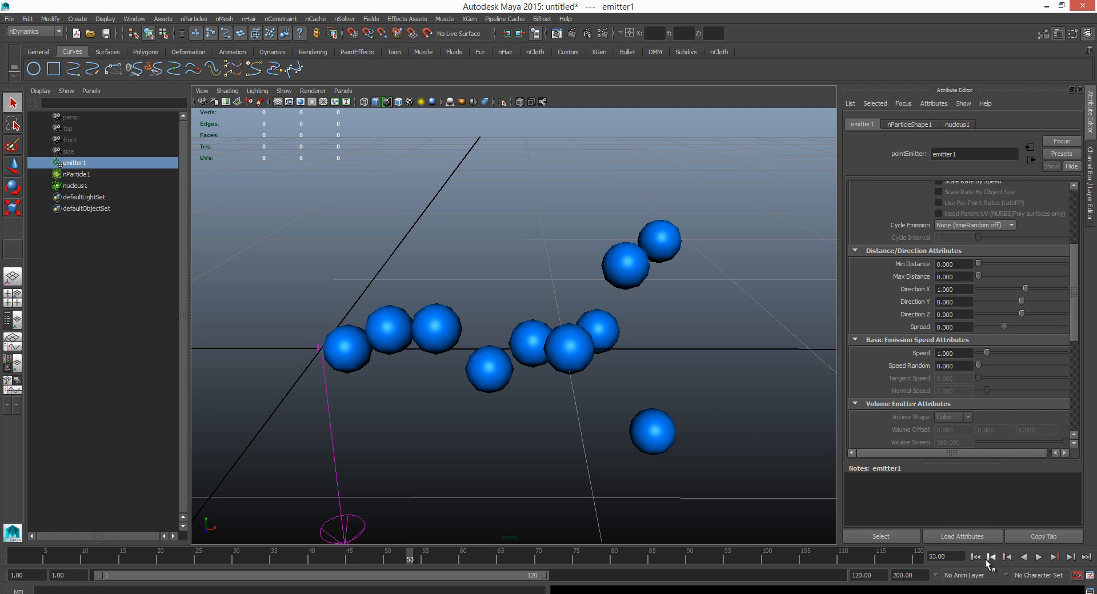
Rewind to frame 1 and advance the simulation frame by frame to frame 39 to examine the emission pattern.
click(975, 557)
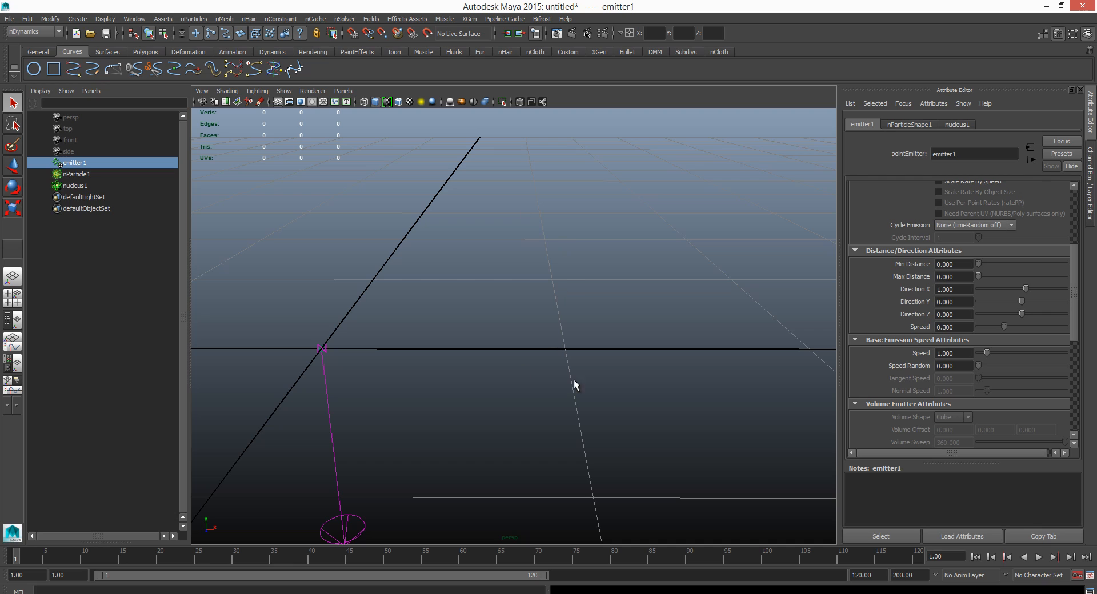
click(1069, 557)
click(1069, 558)
click(1069, 558)
click(1069, 558)
click(1069, 558)
click(1069, 557)
click(1069, 557)
click(1069, 558)
click(1070, 557)
click(1069, 558)
click(1069, 558)
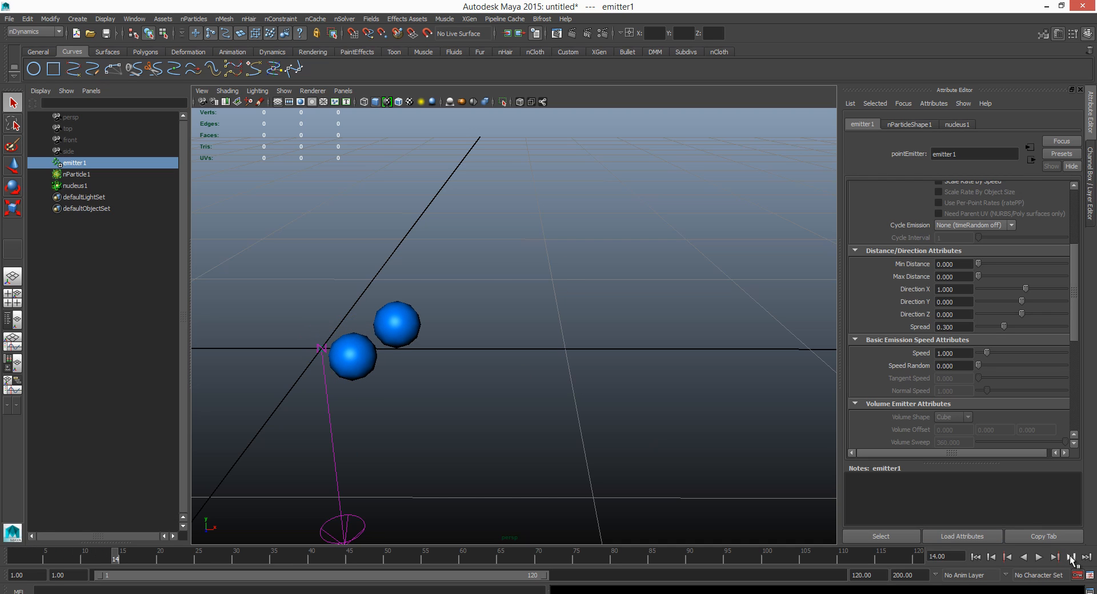
click(1071, 558)
click(1070, 558)
click(1071, 557)
click(1070, 558)
click(1070, 558)
click(1070, 557)
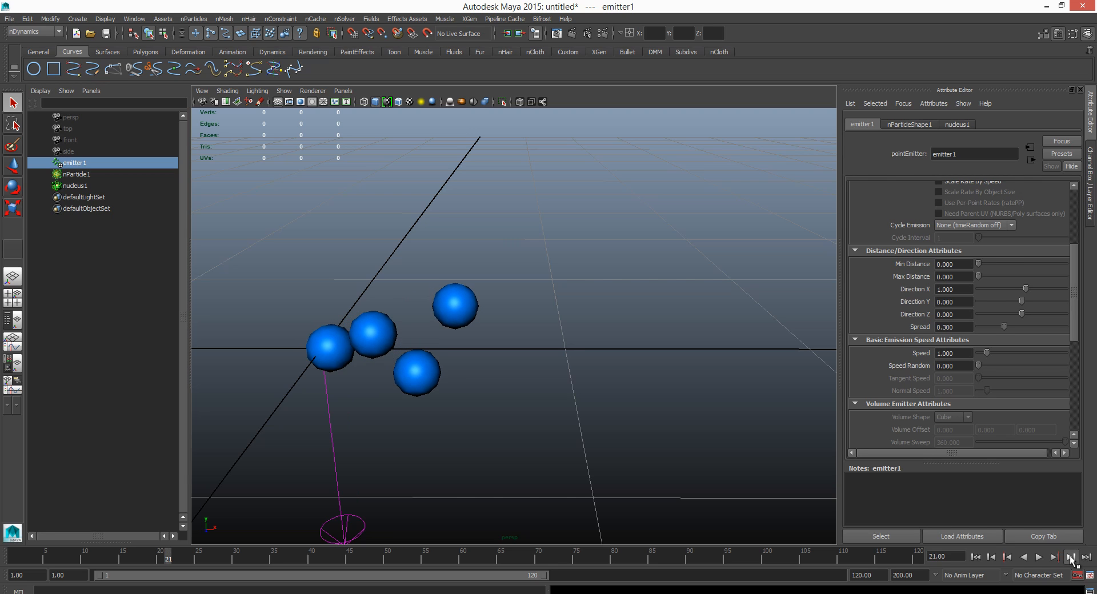
click(1071, 557)
click(1070, 557)
click(1070, 557)
click(1071, 558)
click(1071, 557)
click(1070, 557)
click(1071, 557)
click(1070, 558)
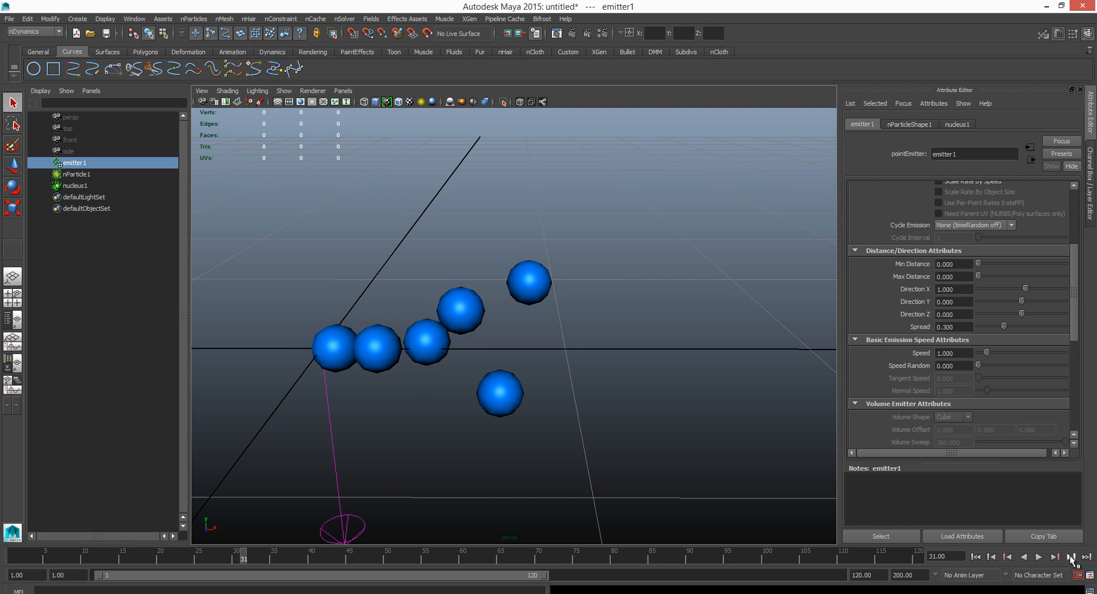
click(1071, 557)
click(1070, 557)
click(1070, 557)
click(1070, 558)
click(1070, 557)
click(1070, 558)
click(1070, 557)
click(1071, 558)
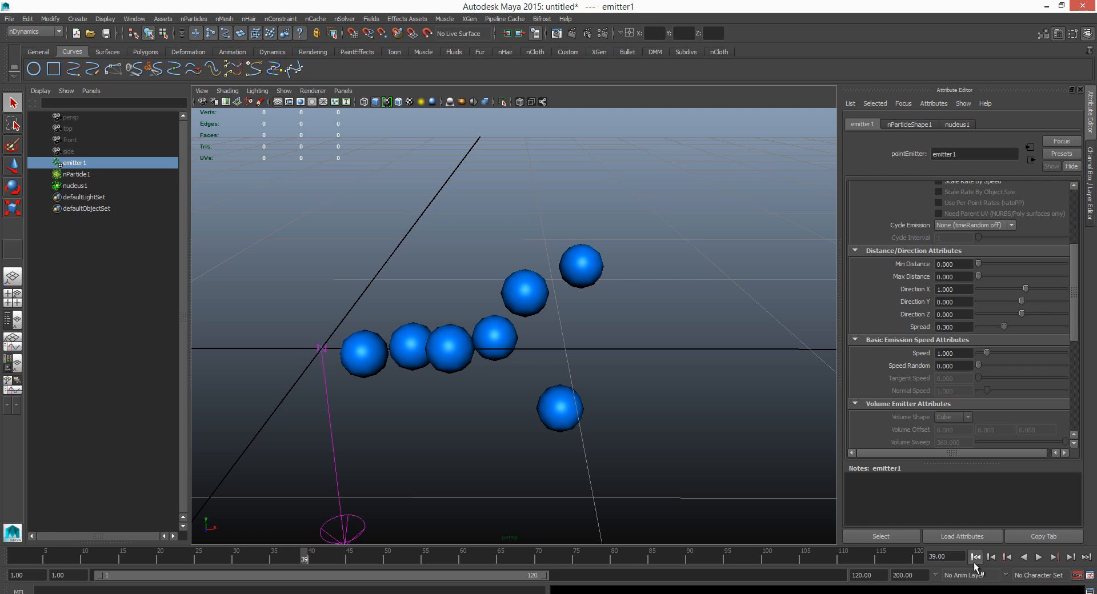
Return to frame 1 and step through the simulation again up to frame 37, comparing the particle positions.
click(975, 557)
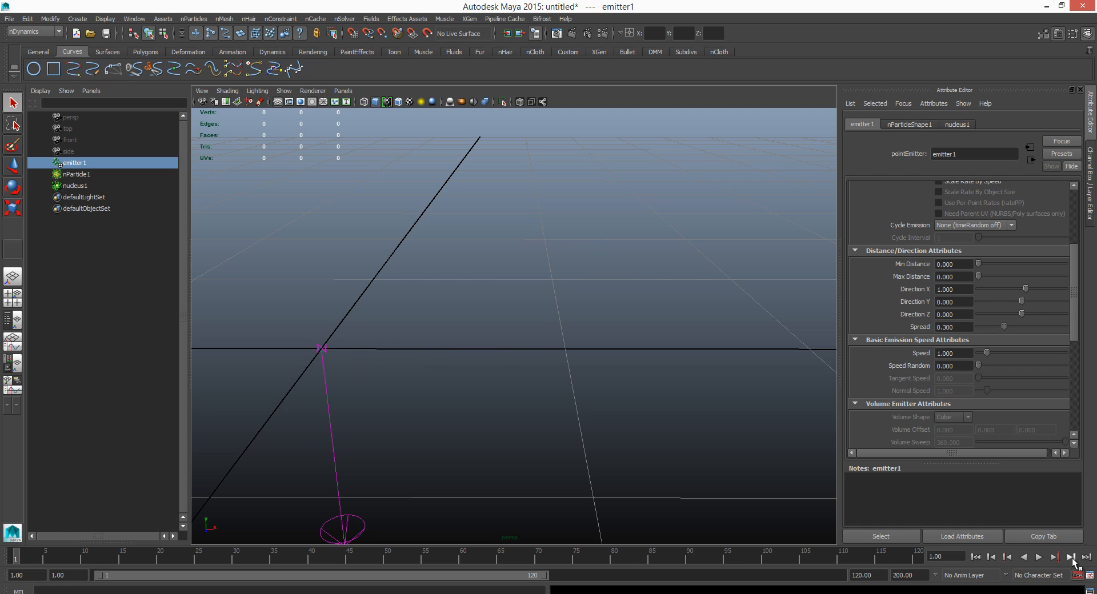
click(1072, 558)
click(1072, 558)
double_click(1072, 559)
click(1072, 558)
double_click(1072, 558)
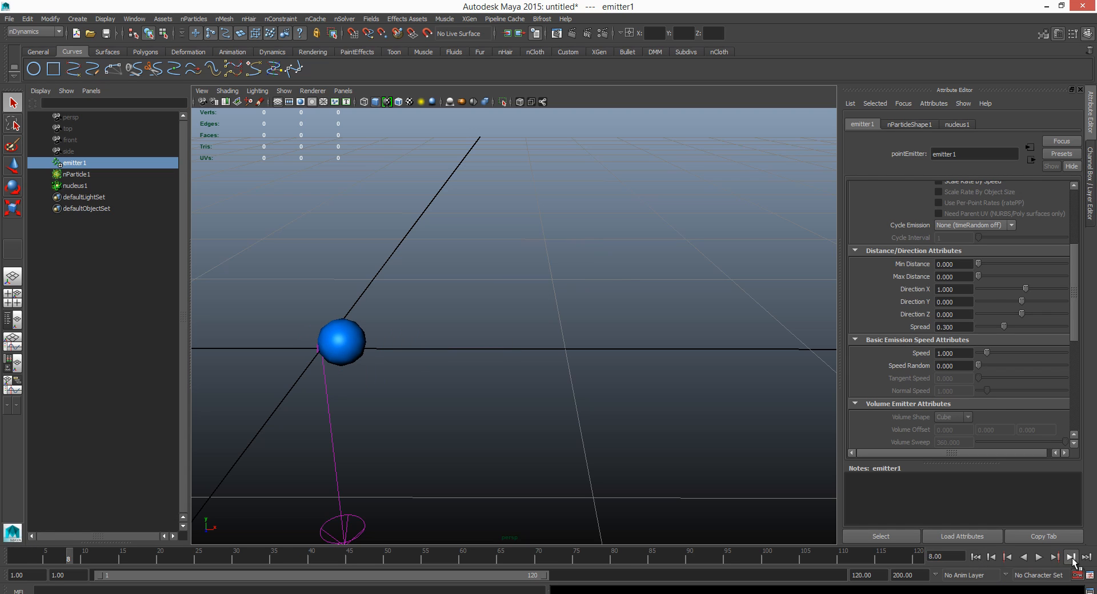
click(1072, 558)
click(1072, 559)
double_click(1072, 559)
double_click(1072, 558)
click(1072, 559)
double_click(1072, 559)
click(1072, 559)
double_click(1072, 559)
click(1072, 558)
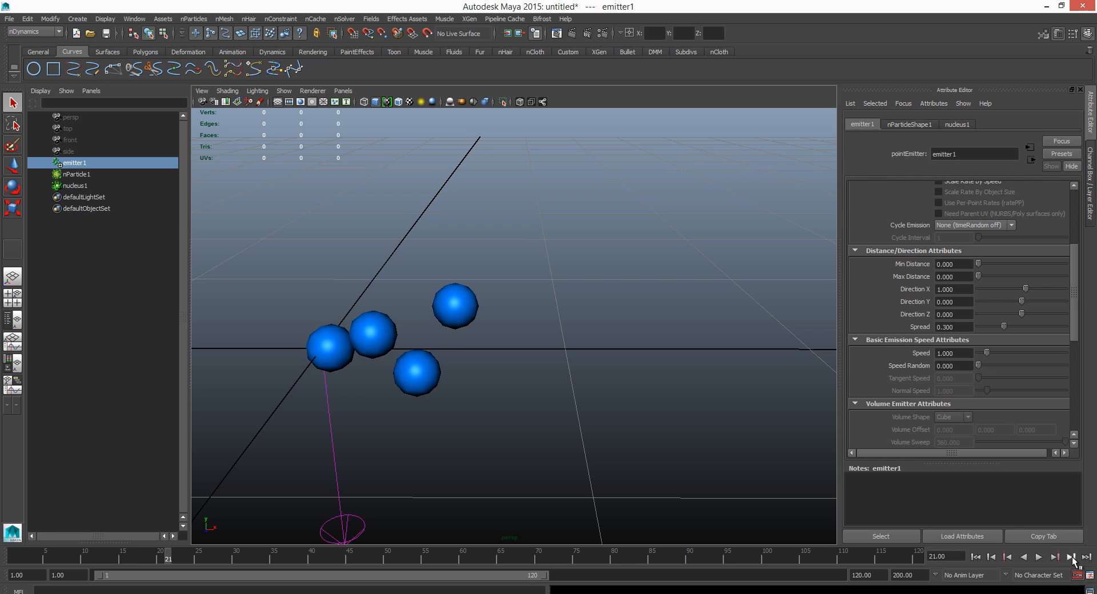
double_click(1072, 558)
click(1073, 559)
double_click(1072, 559)
click(1072, 559)
double_click(1072, 559)
click(1072, 558)
double_click(1072, 559)
click(1072, 558)
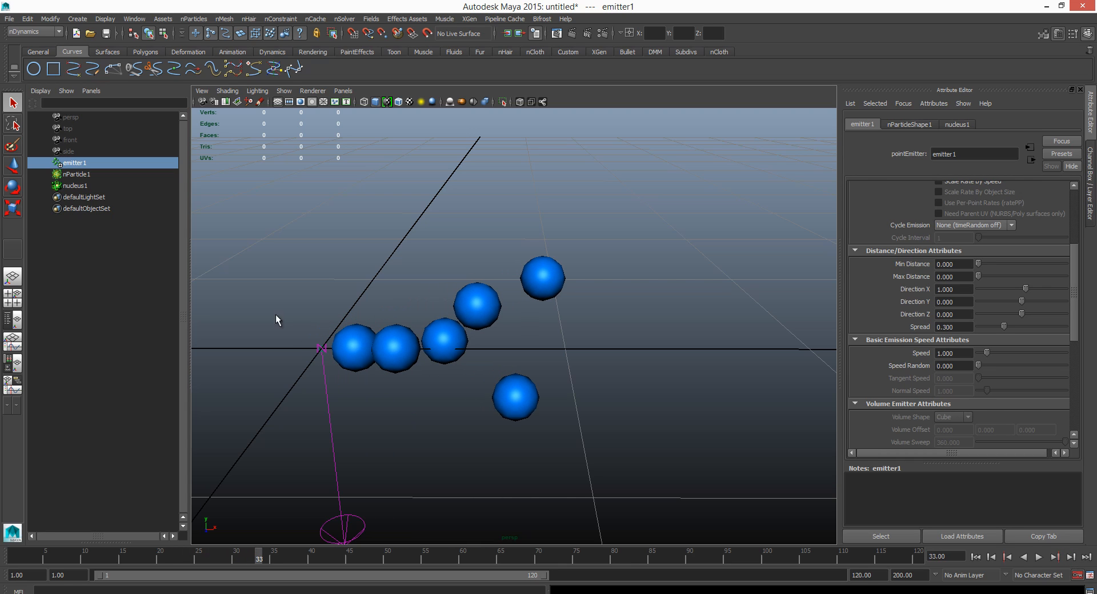
click(1070, 557)
double_click(1069, 557)
click(1069, 558)
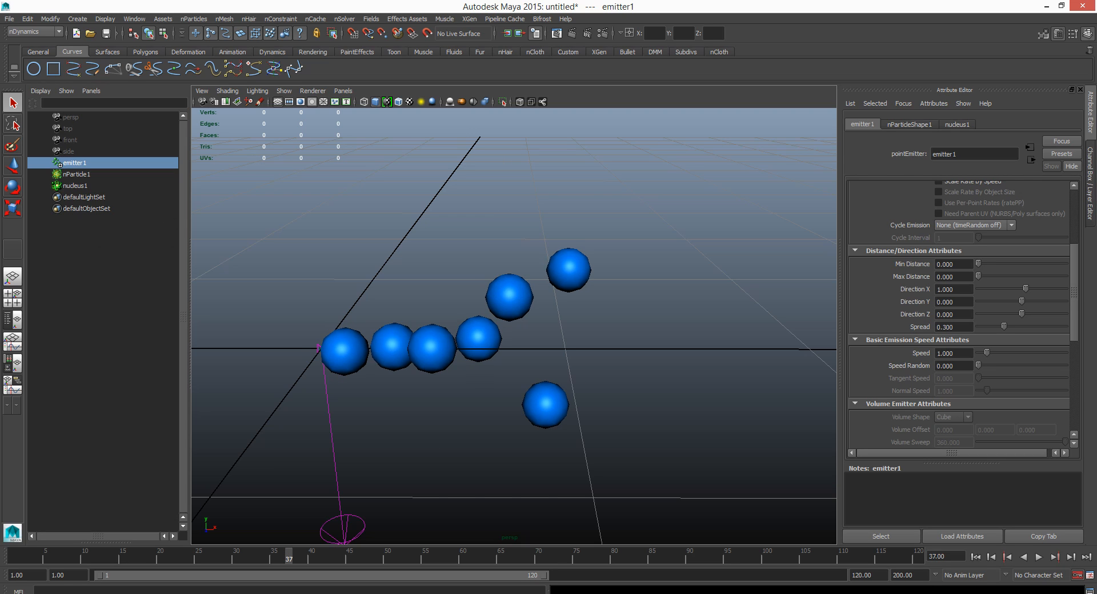
Replay the simulation twice from frame 1, stopping at frames 38 and 43, and compare the particle positions between runs.
click(976, 557)
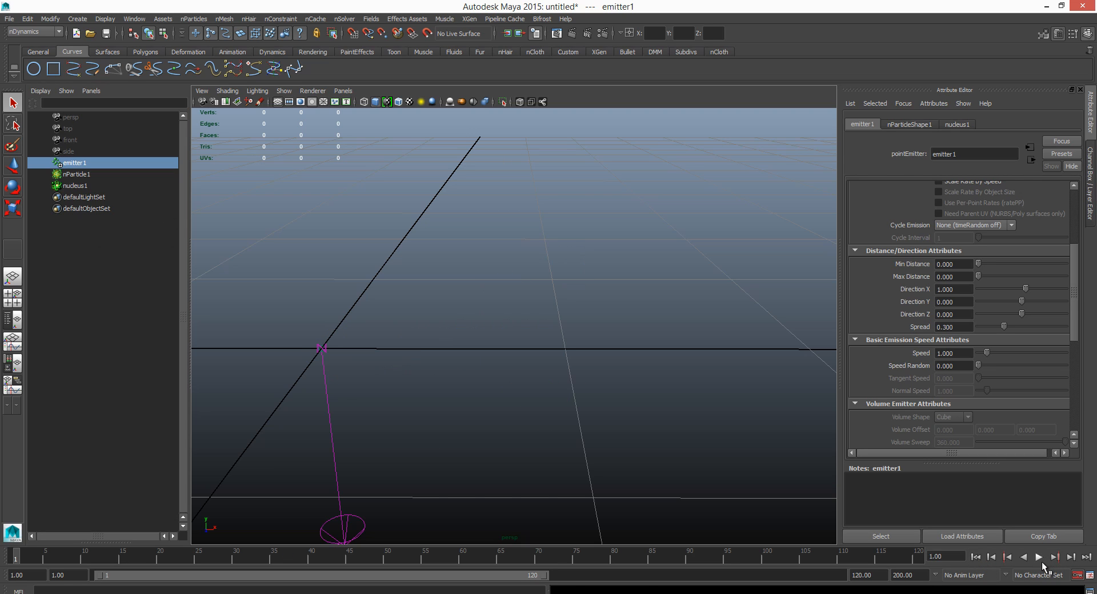
click(1039, 558)
click(1042, 562)
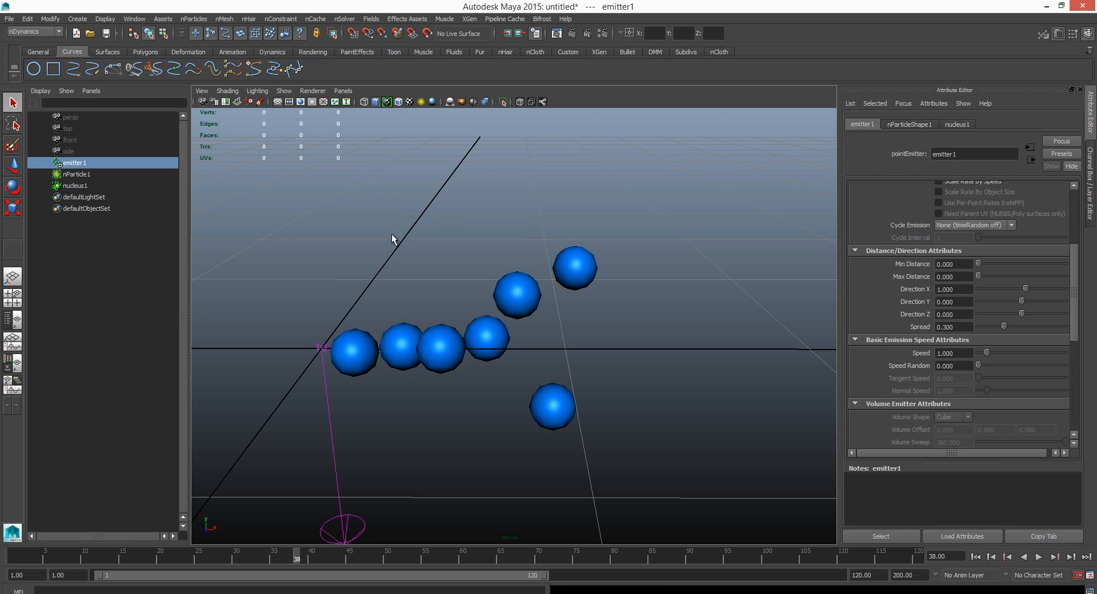
click(975, 557)
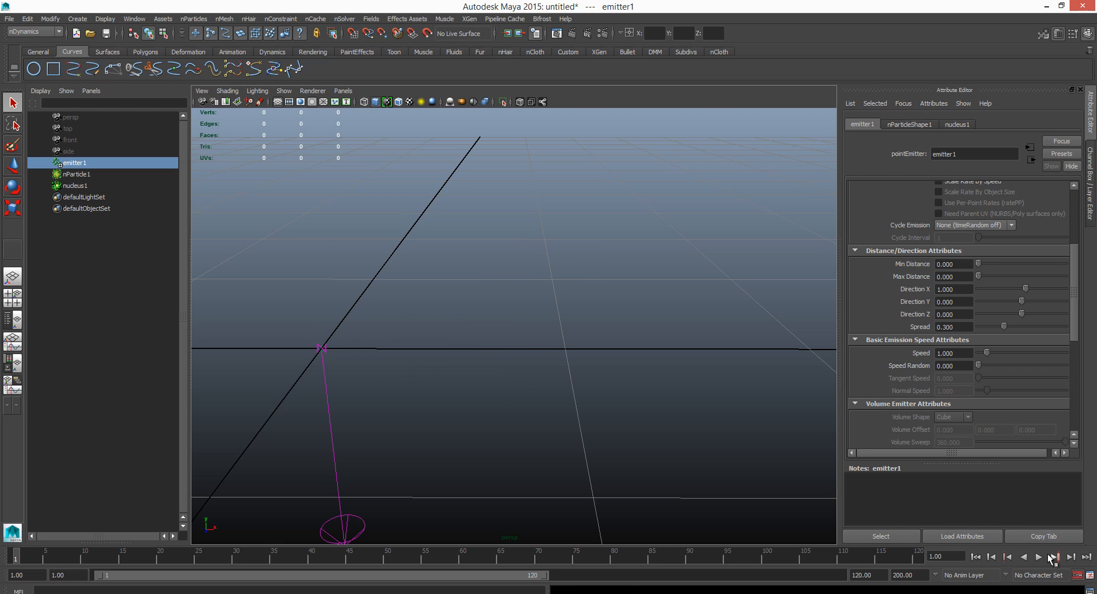
click(1039, 557)
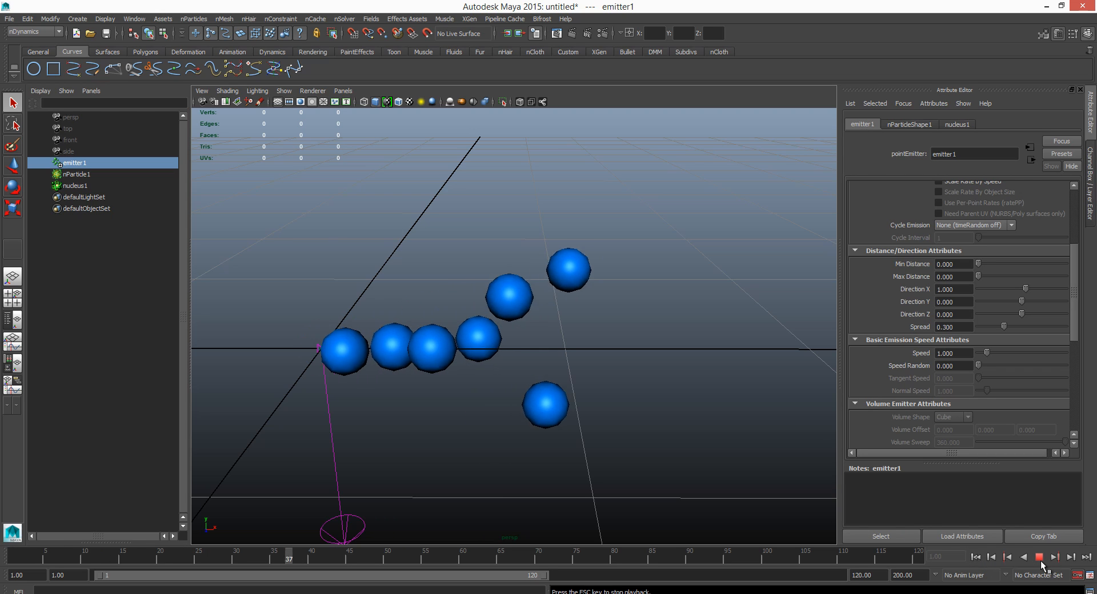
click(1039, 557)
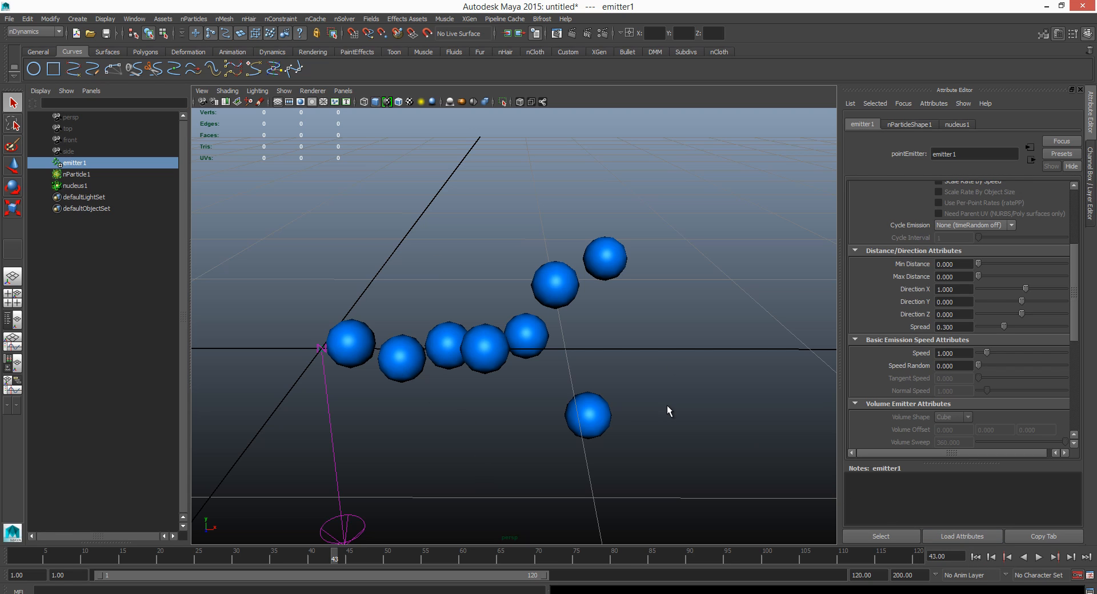
Rewind to frame 1 and play the simulation to frame 38 to check the emission pattern once more.
click(975, 557)
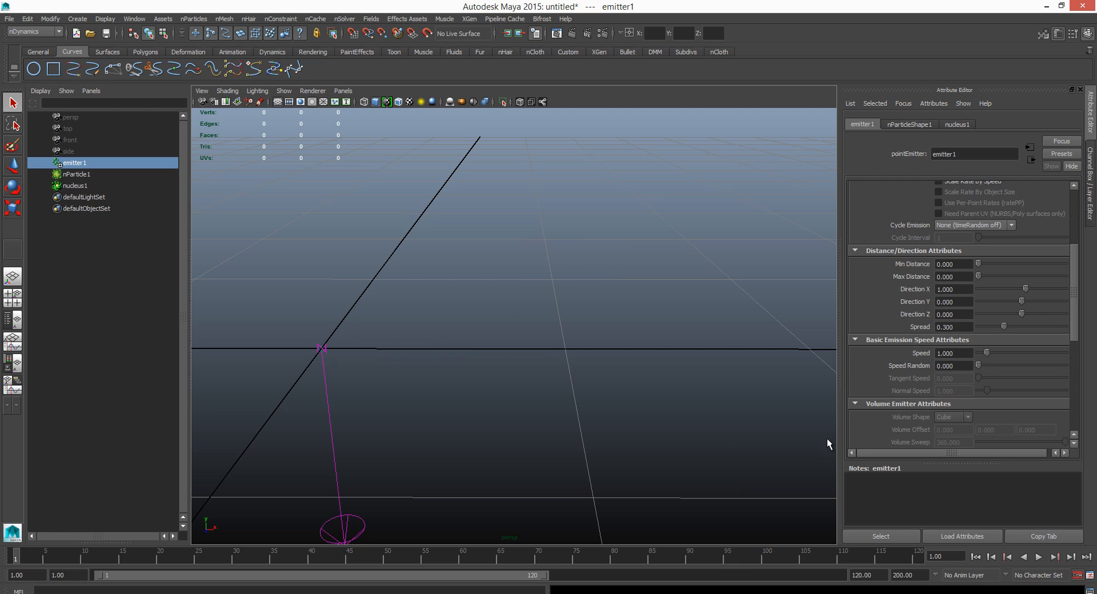
alt+middle_drag(978, 573, 973, 580)
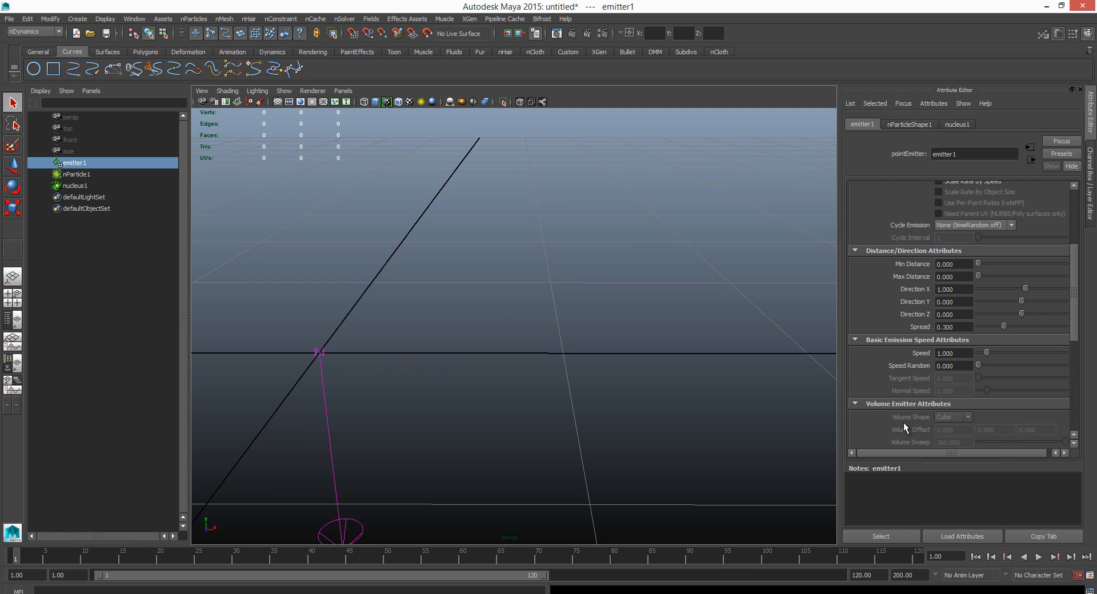
key(alt+v)
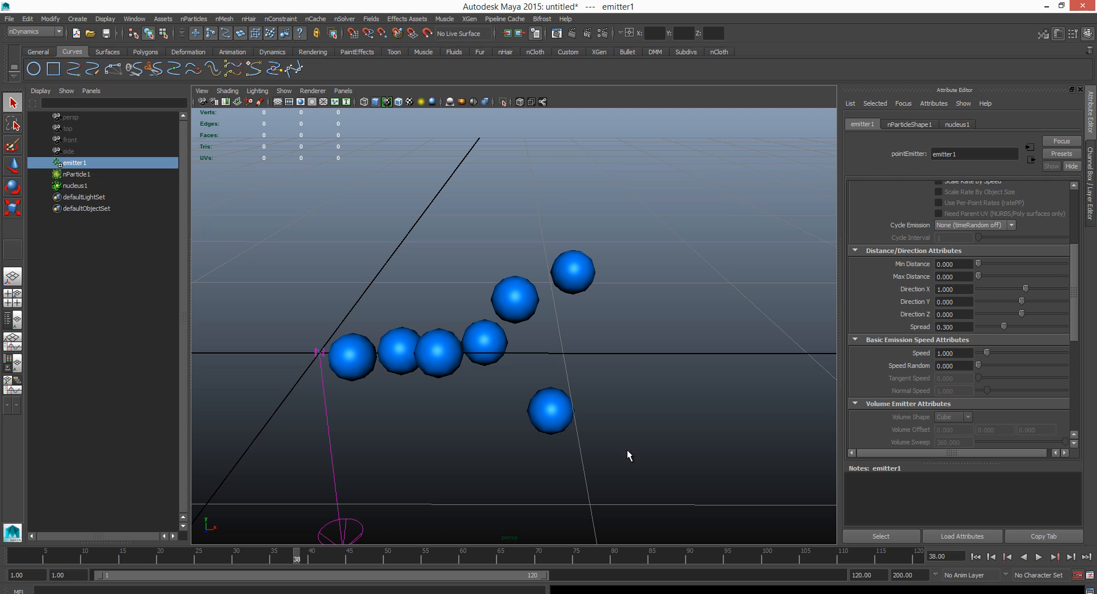
Set the Rate (Particles/Sec) of emitter1 to 4.99.
scroll(910, 406, up, 3)
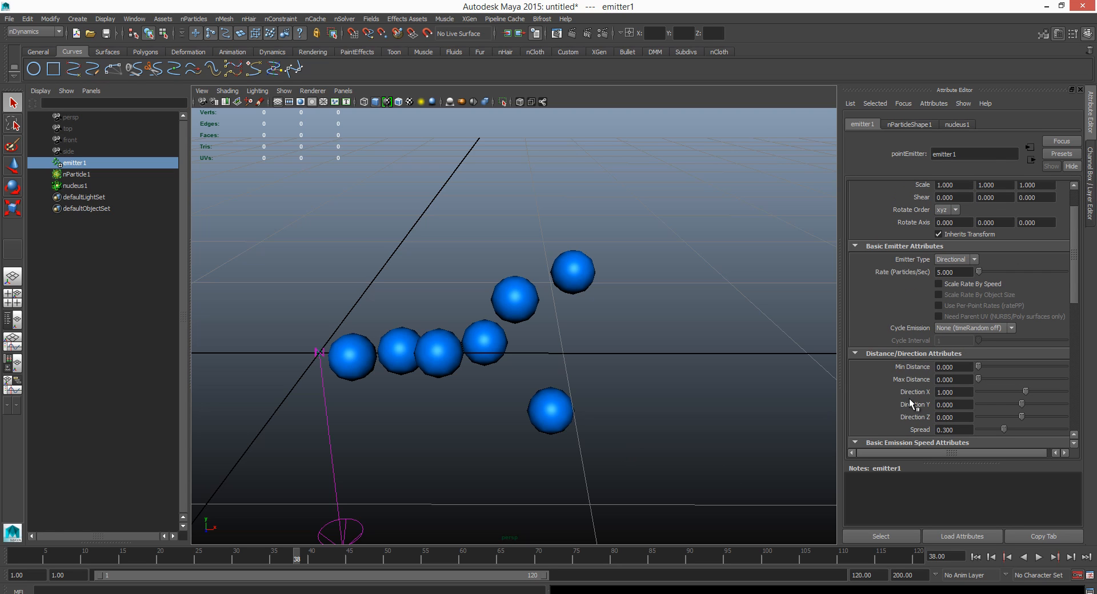
double_click(953, 272)
text(4.99)
key(Return)
Rewind to frame 1 and advance frame by frame to frame 39, examining the particle pattern at the 4.99 rate.
click(975, 557)
click(1070, 559)
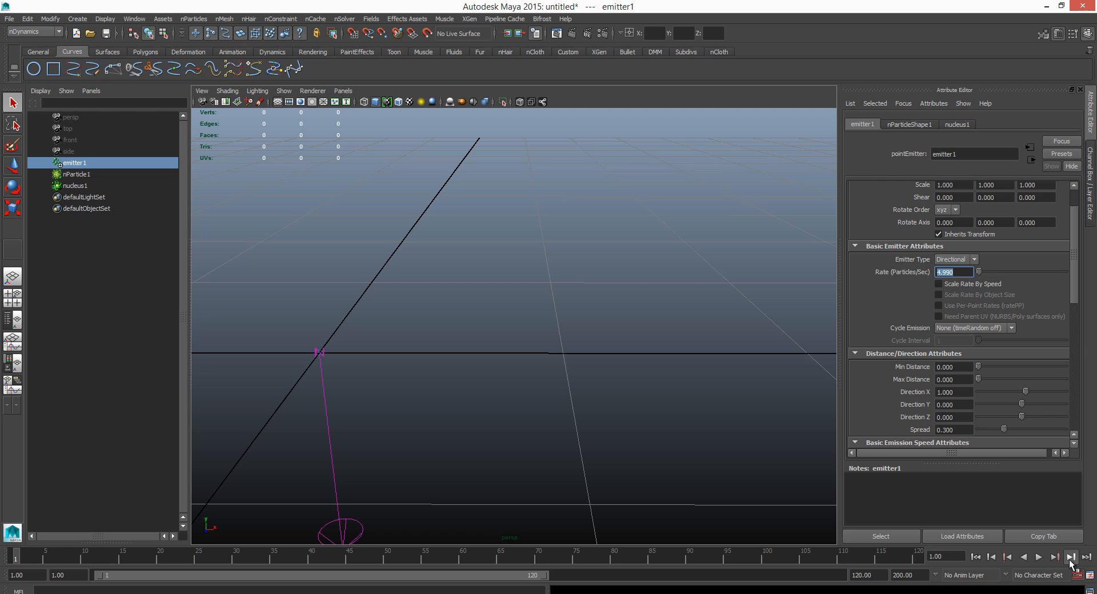
click(1070, 559)
click(1069, 560)
click(1069, 559)
click(1069, 559)
click(1069, 560)
click(1069, 559)
click(1070, 559)
click(1070, 558)
click(1070, 558)
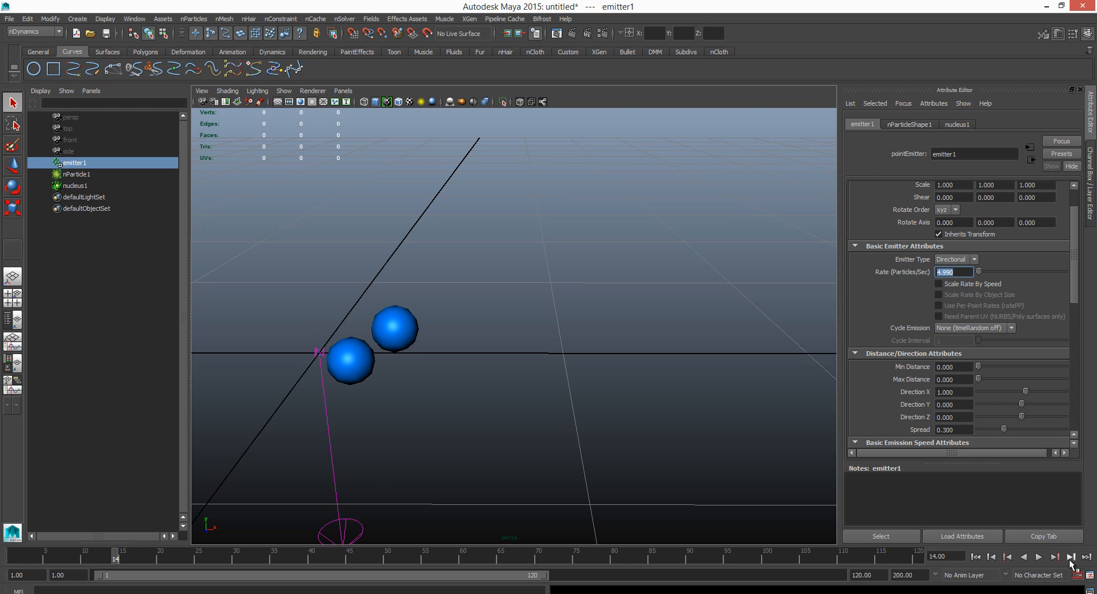
click(1070, 558)
click(1069, 558)
click(1070, 558)
click(1070, 559)
click(1070, 559)
click(1070, 558)
click(1069, 558)
click(1070, 558)
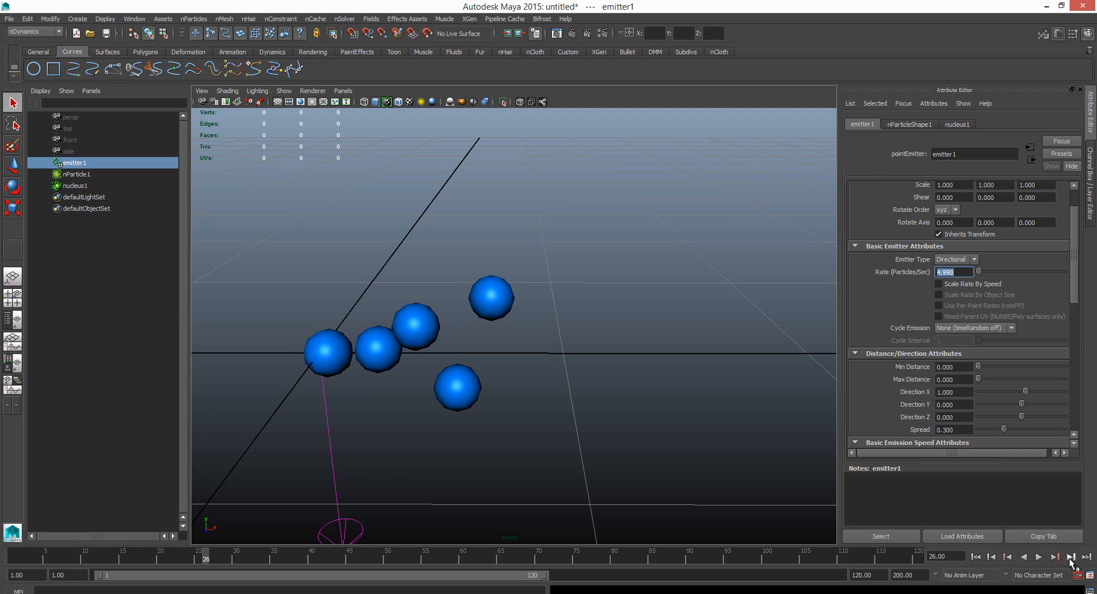
click(1069, 558)
click(1070, 558)
click(1070, 558)
click(1070, 558)
click(1069, 558)
click(1070, 558)
click(1069, 558)
click(1070, 558)
click(1070, 558)
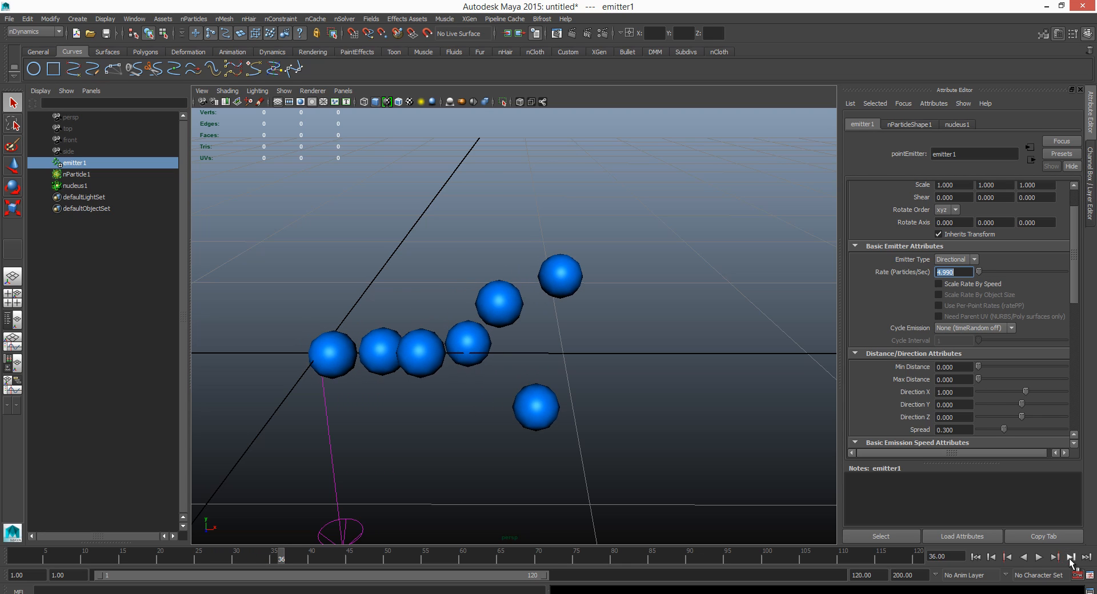
click(1070, 558)
click(1070, 558)
click(1070, 558)
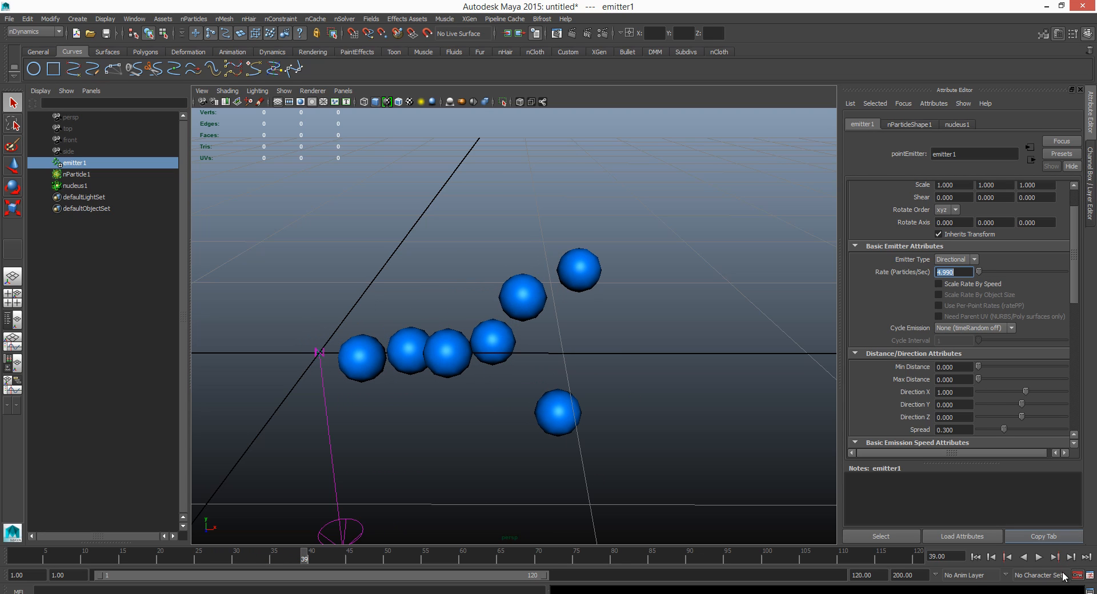
Rewind to frame 1, set emitter1's Rate (Particles/Sec) to 4.85 and play the simulation to frame 34.
click(975, 557)
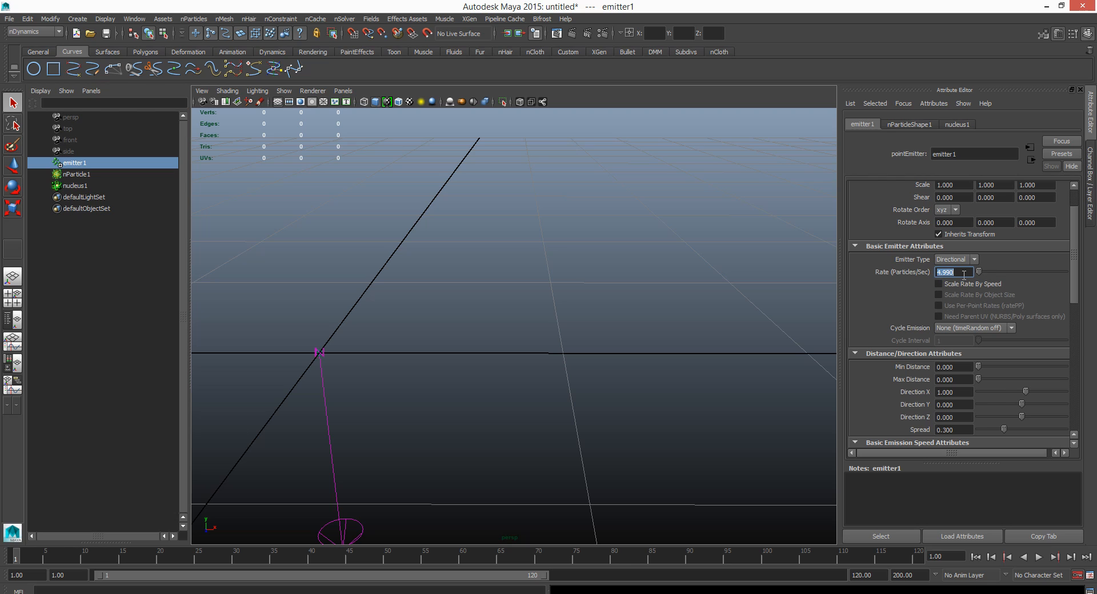
text(4.85)
key(Return)
click(1040, 558)
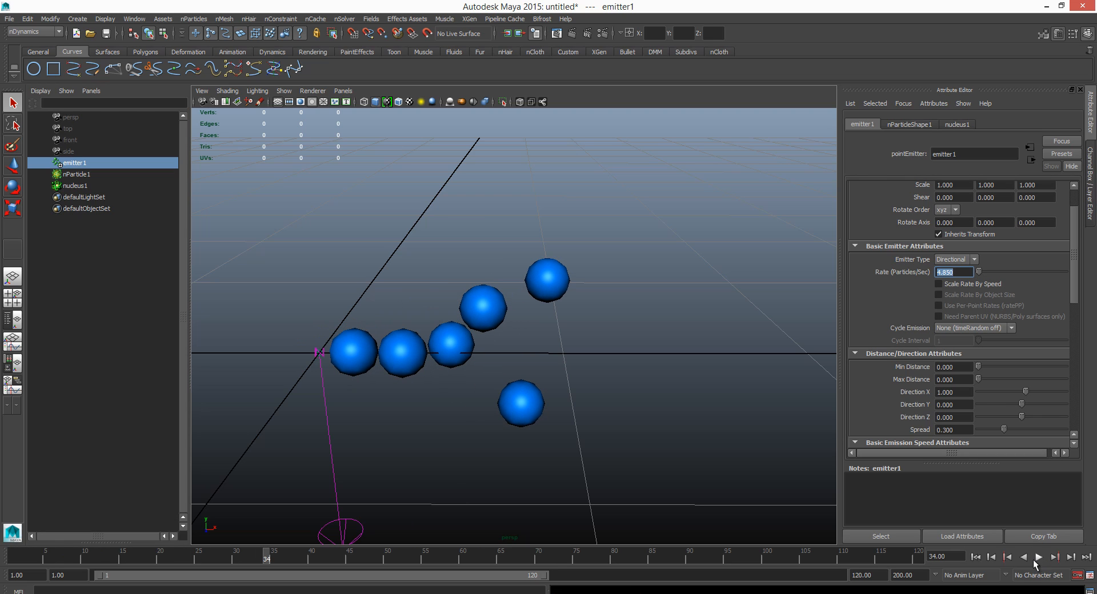
click(1040, 557)
Return to frame 1 and restore emitter1's Rate (Particles/Sec) to 5.
click(975, 557)
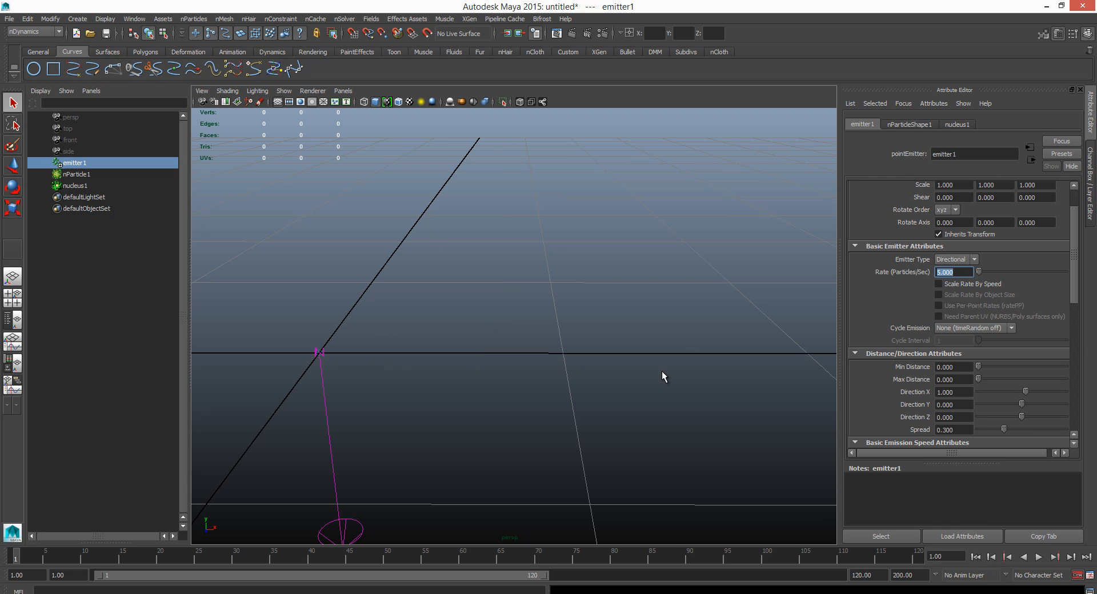
alt+drag(641, 359, 502, 355)
Expand the Emission Attributes of nParticle1's shape node, with its Shading and Particle Size sections collapsed.
click(76, 174)
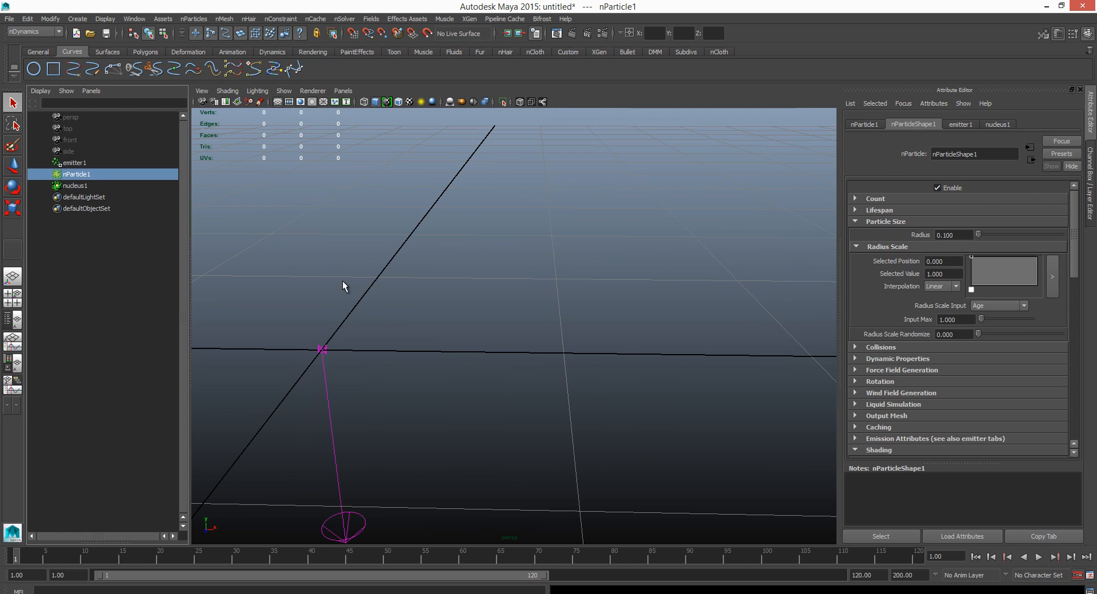
scroll(896, 371, down, 3)
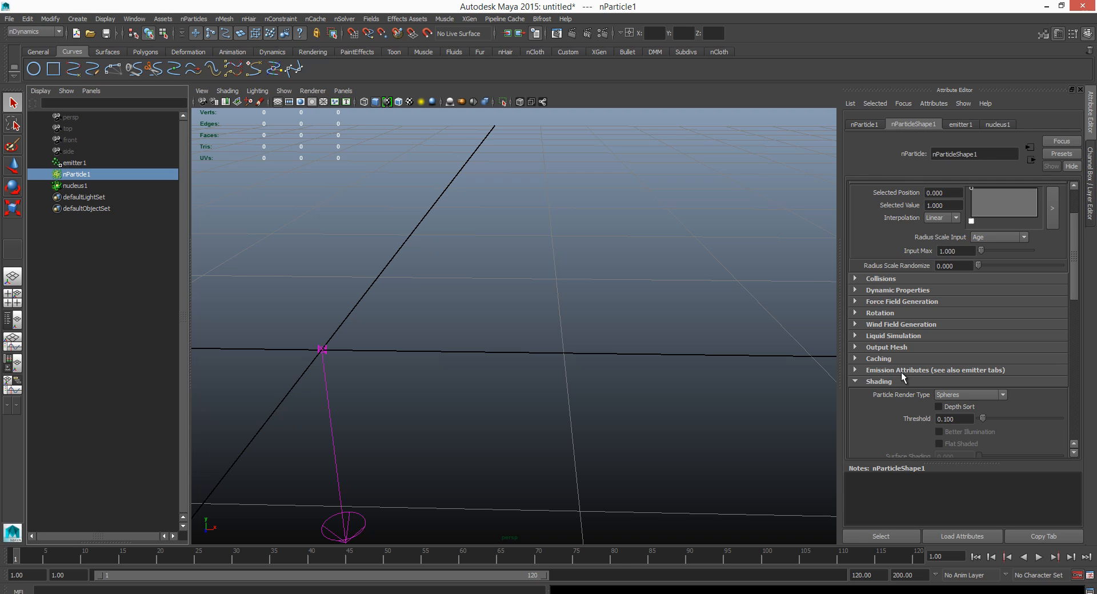
scroll(900, 371, up, 3)
scroll(903, 372, down, 10)
scroll(902, 371, down, 6)
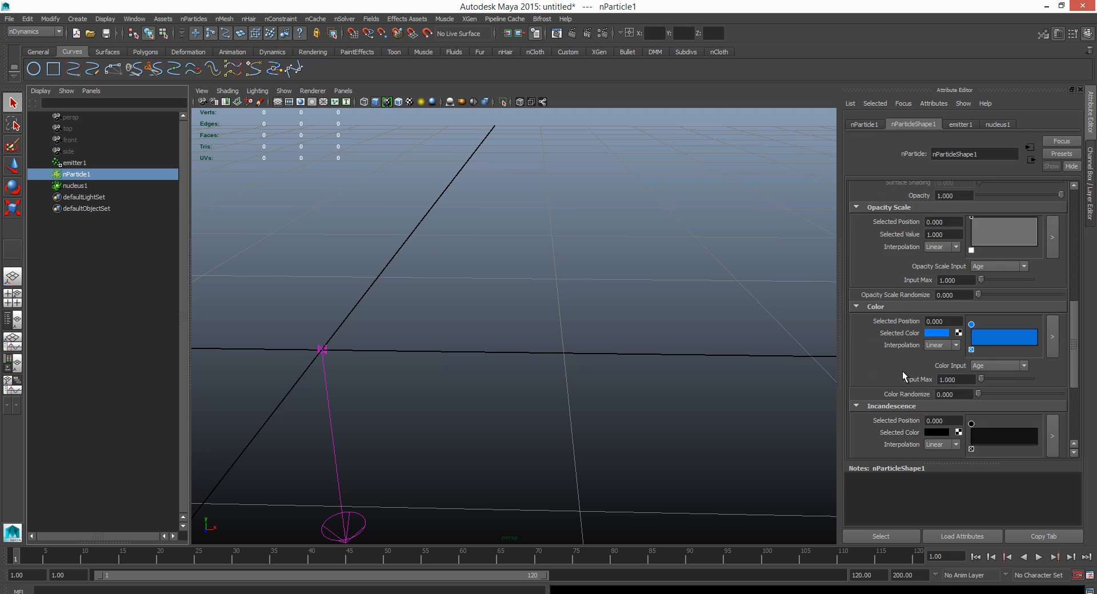
scroll(903, 365, up, 12)
click(868, 382)
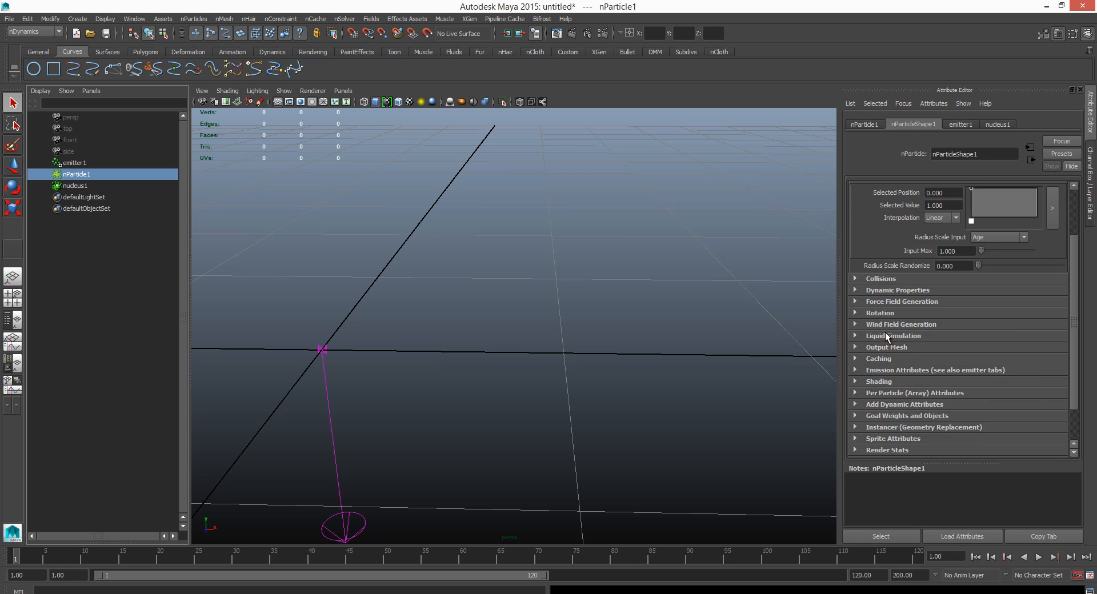
scroll(892, 265, up, 3)
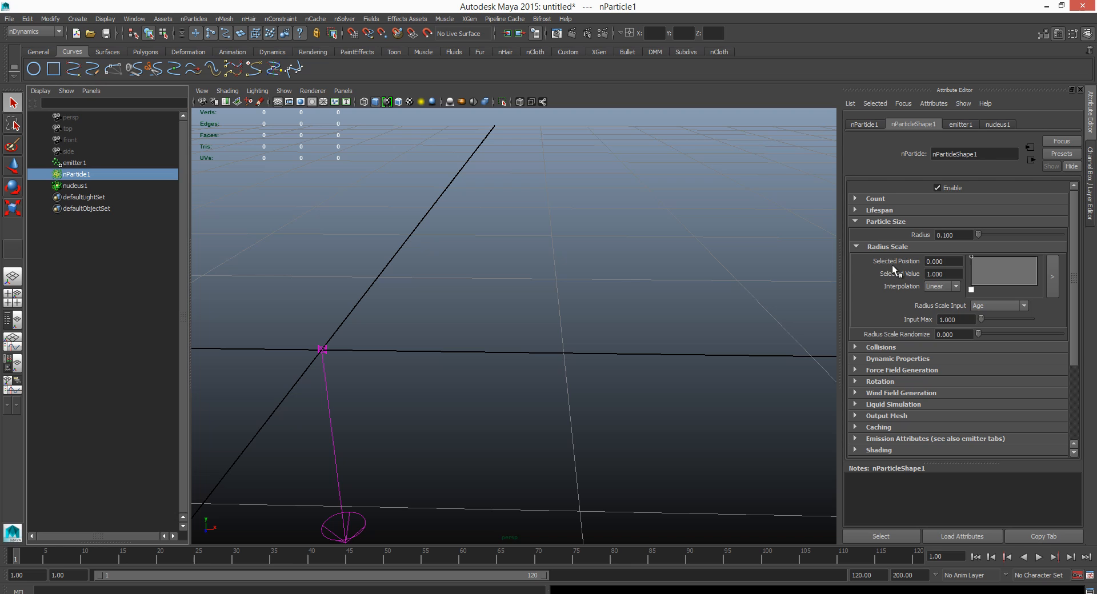
click(885, 226)
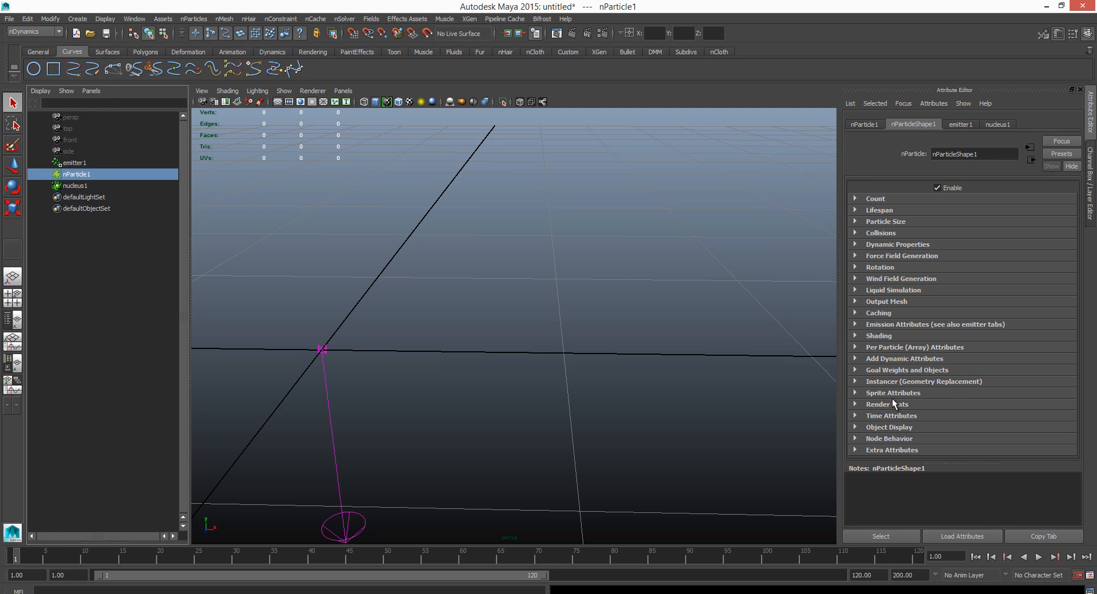
click(916, 323)
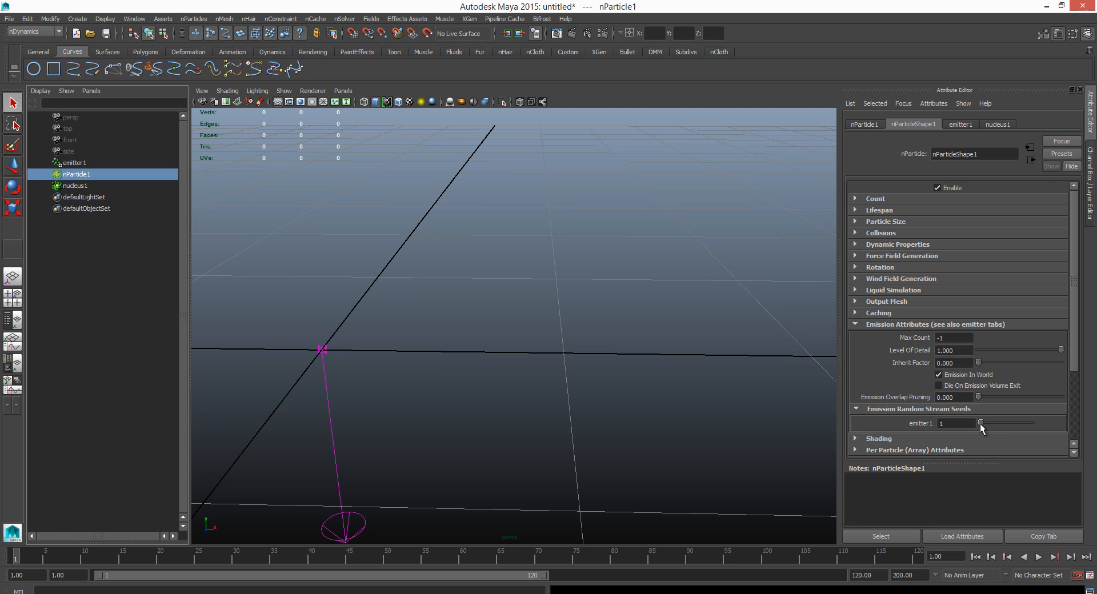
Try other Emission Random Stream Seeds values for emitter1, ending with the seed set to 0.
drag(979, 423, 1062, 427)
double_click(954, 426)
text(1)
key(Return)
double_click(966, 424)
text(0)
key(Return)
Advance the simulation frame by frame from frame 1 to frame 56 to examine the pattern produced with seed 0.
click(1071, 561)
click(1071, 562)
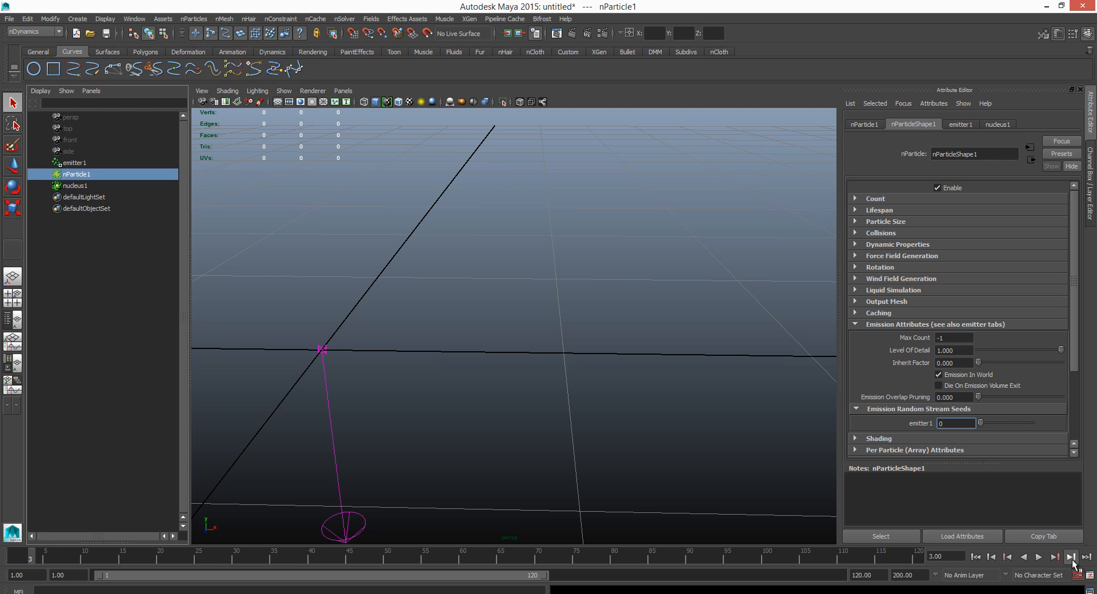
click(1071, 561)
click(1071, 561)
click(1071, 561)
click(1071, 561)
click(1071, 561)
click(1071, 561)
click(1071, 561)
click(1071, 562)
click(1071, 561)
click(1071, 562)
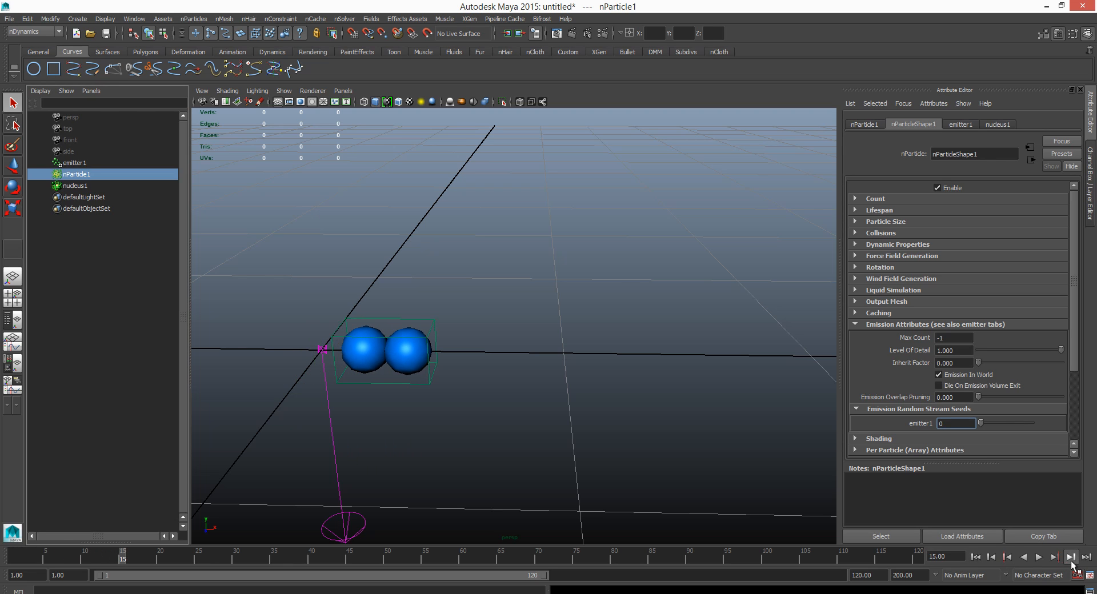
click(1071, 561)
click(1071, 561)
click(1071, 562)
click(1071, 561)
click(1071, 562)
click(1071, 562)
click(1071, 561)
click(1071, 562)
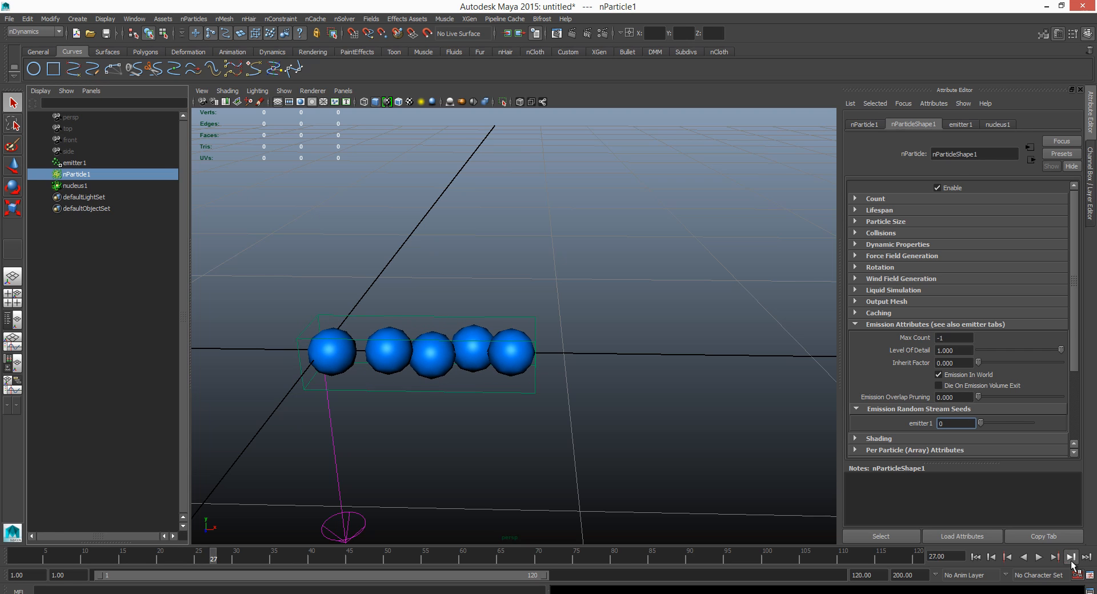
click(1071, 561)
click(1071, 561)
click(1071, 561)
click(1071, 561)
click(1071, 561)
click(1071, 561)
click(1071, 562)
click(1071, 562)
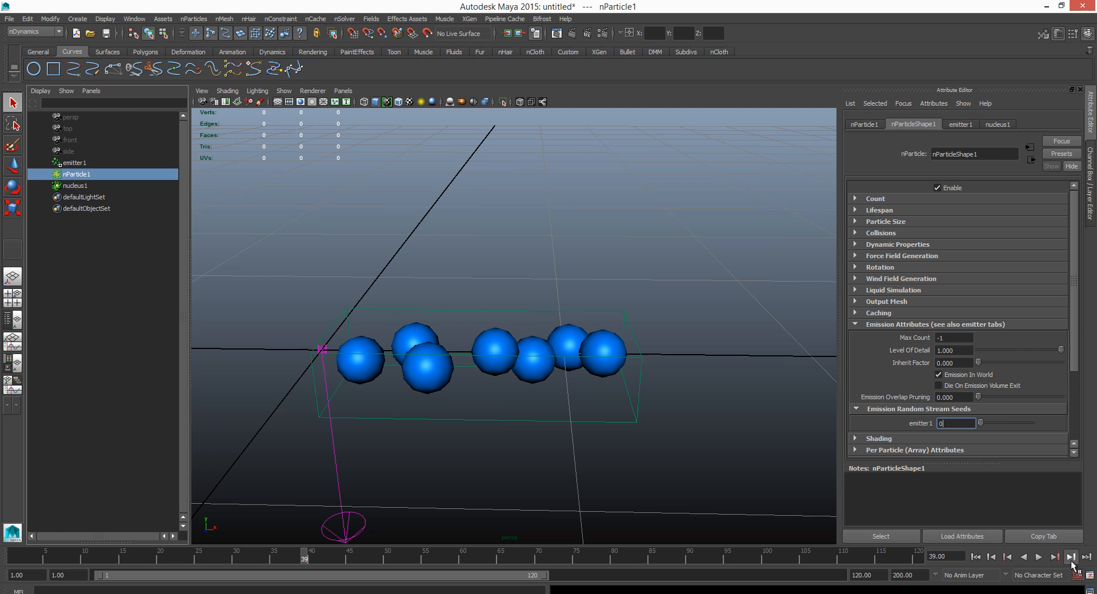
click(1071, 562)
click(1071, 562)
click(1071, 562)
click(1071, 562)
click(1071, 562)
click(1071, 562)
click(1071, 561)
click(1071, 561)
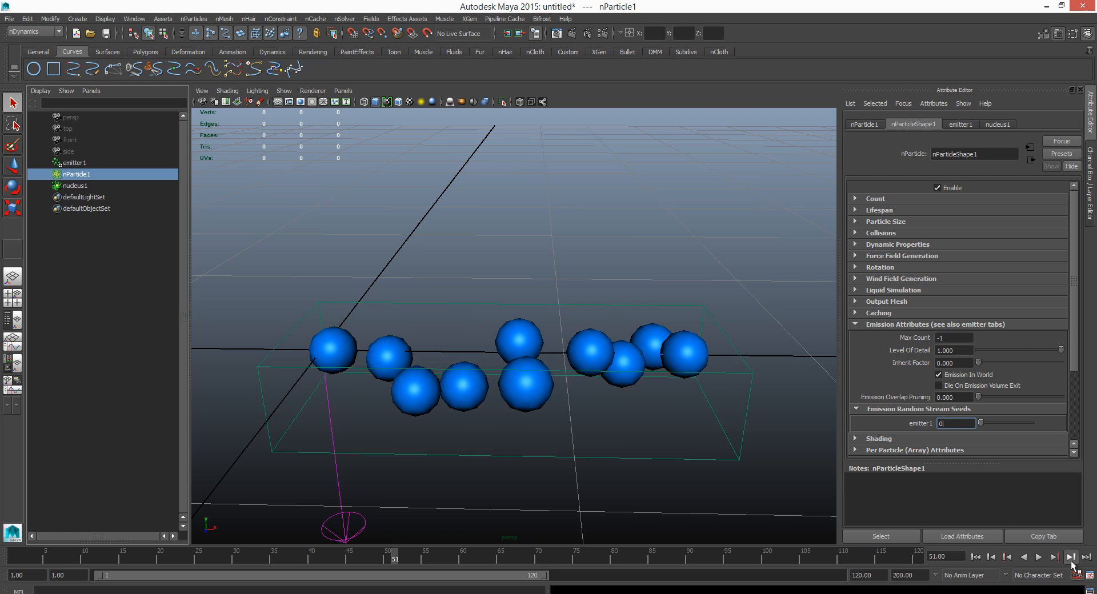
click(1071, 562)
click(1071, 561)
click(1071, 561)
click(1071, 562)
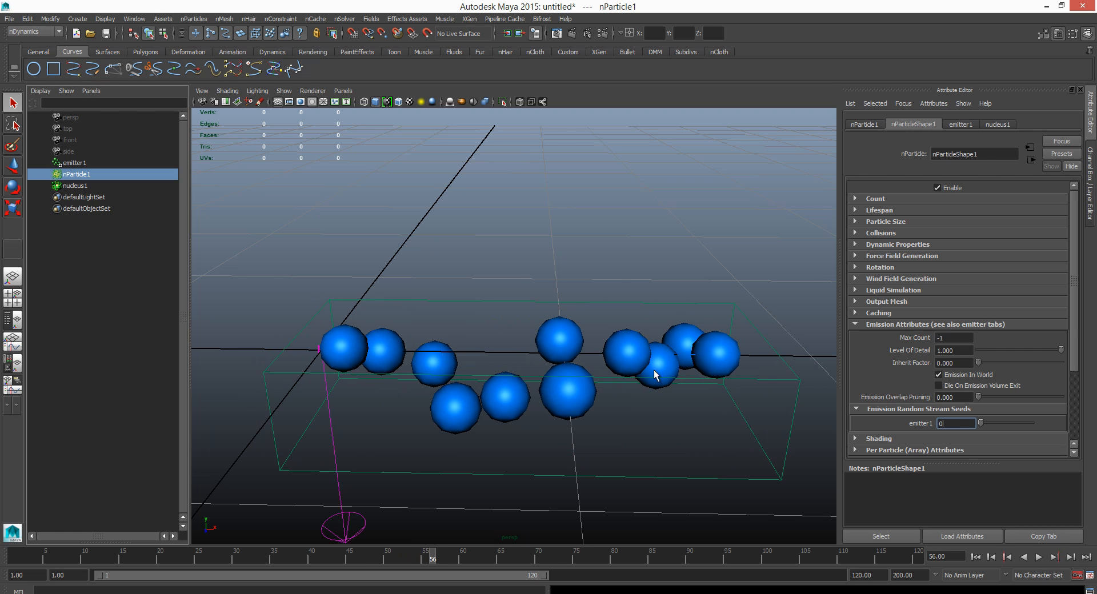
Rewind to frame 1, set emitter1's random stream seed to 2 and play the simulation to frame 51.
click(976, 557)
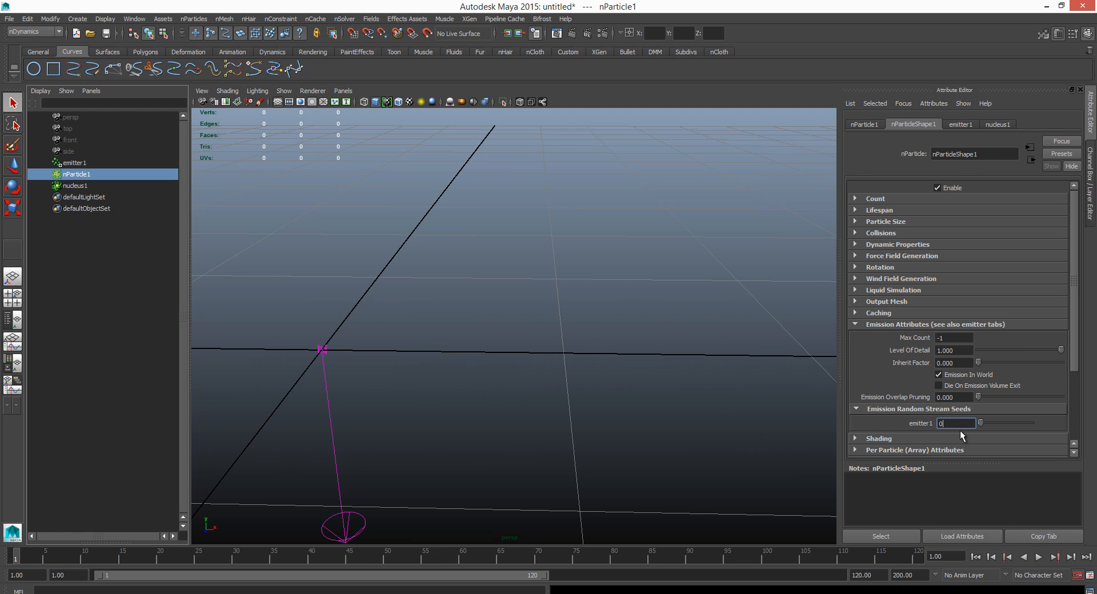
text(2)
key(Return)
click(1038, 557)
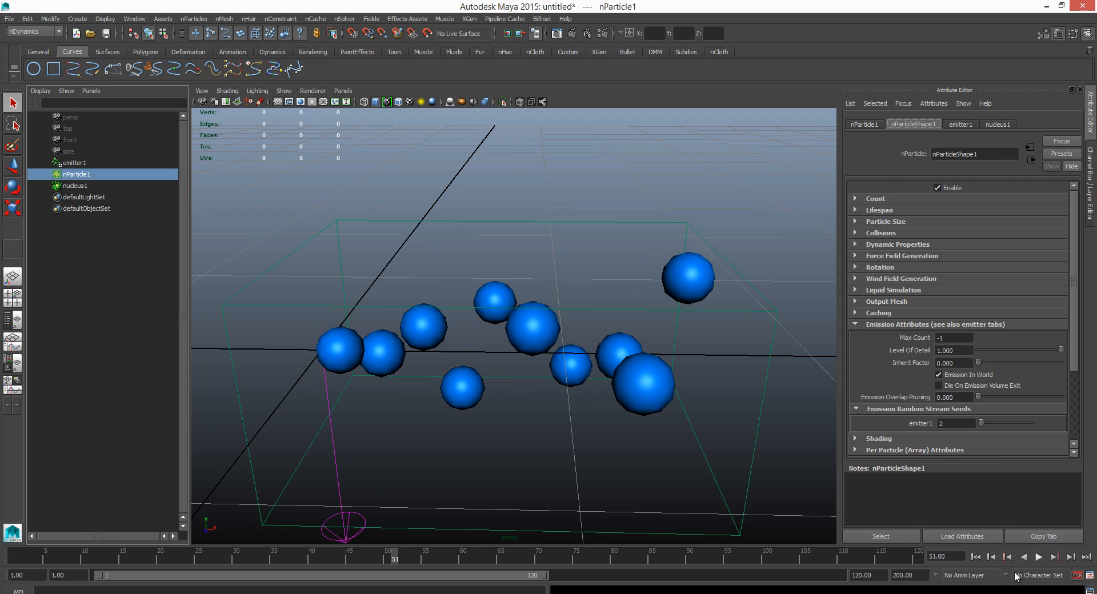
click(1038, 557)
Rewind to frame 1, set emitter1's random stream seed to 10 and play the simulation to frame 52.
click(975, 557)
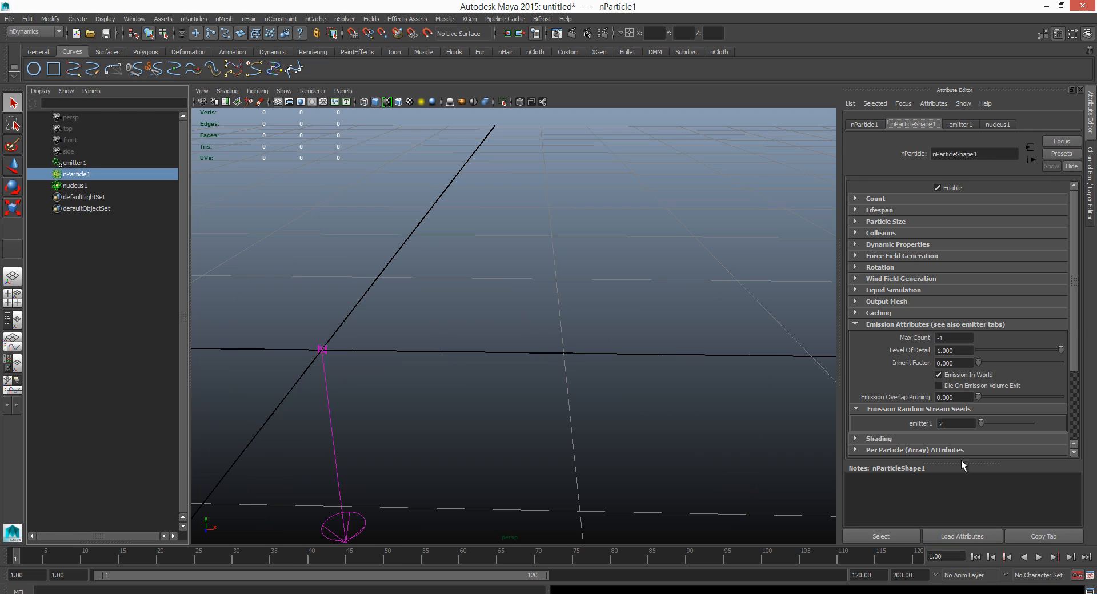
click(955, 426)
text(10)
key(Return)
click(1039, 558)
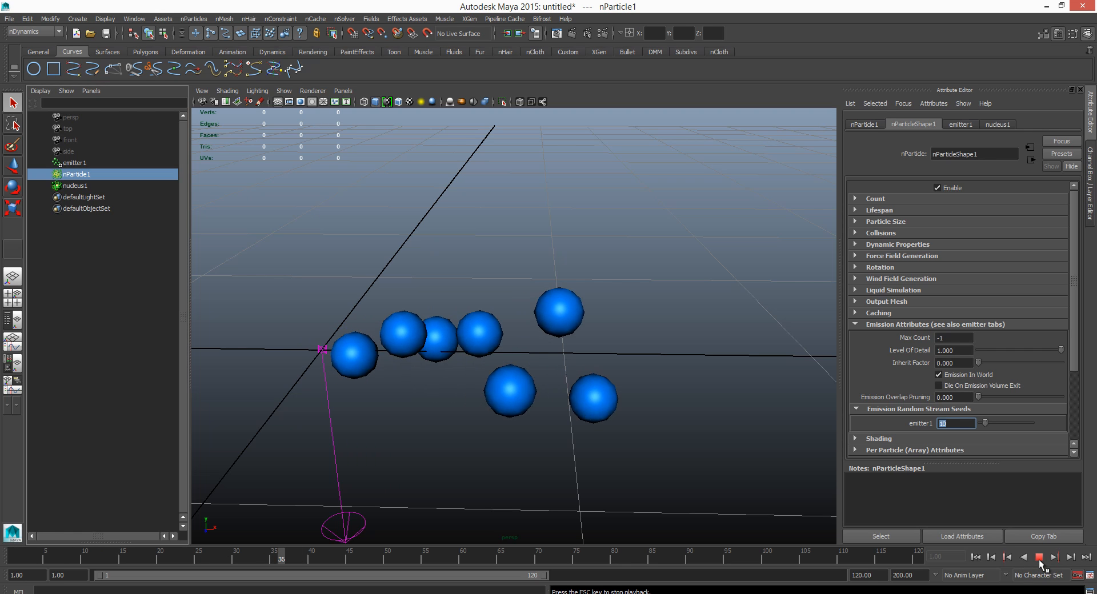
click(1039, 560)
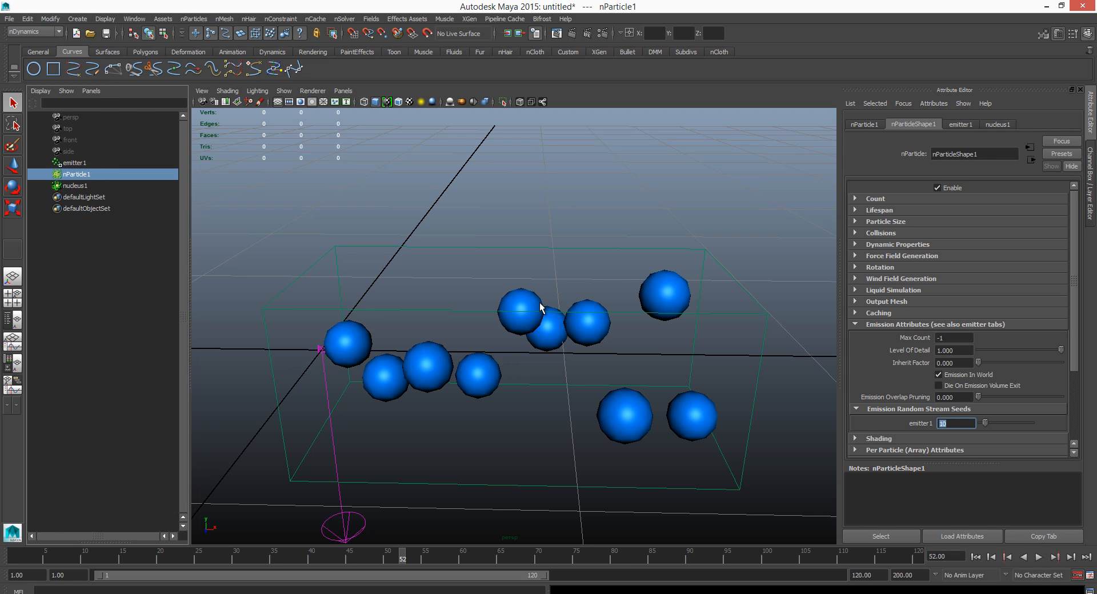
Rewind to frame 1 and break the internalColorRamp connection on nParticleShape1's per-particle RGB PP attribute.
click(975, 556)
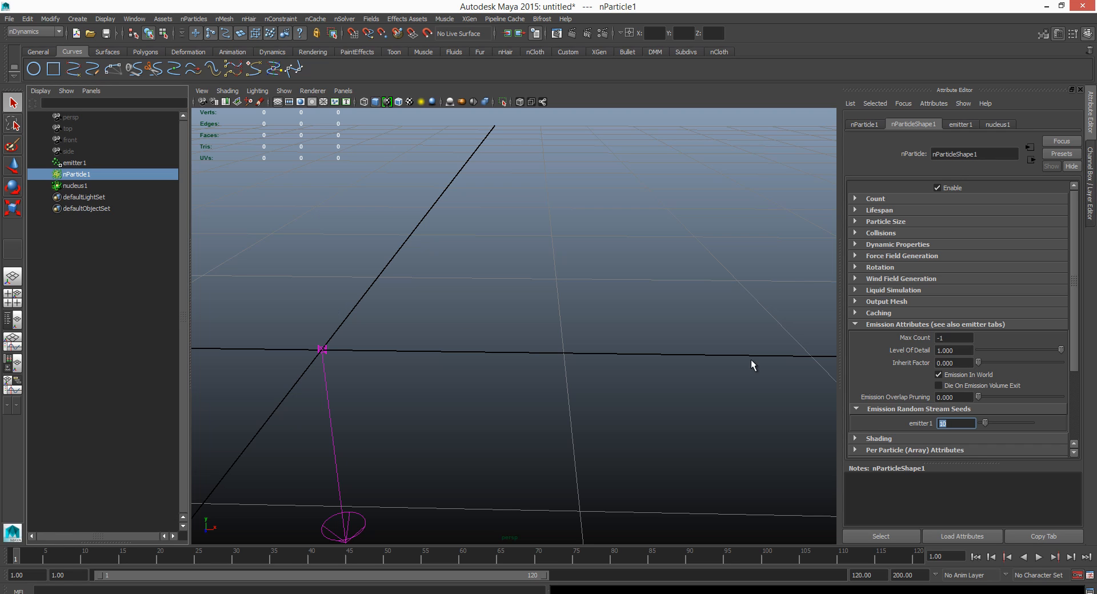
click(856, 324)
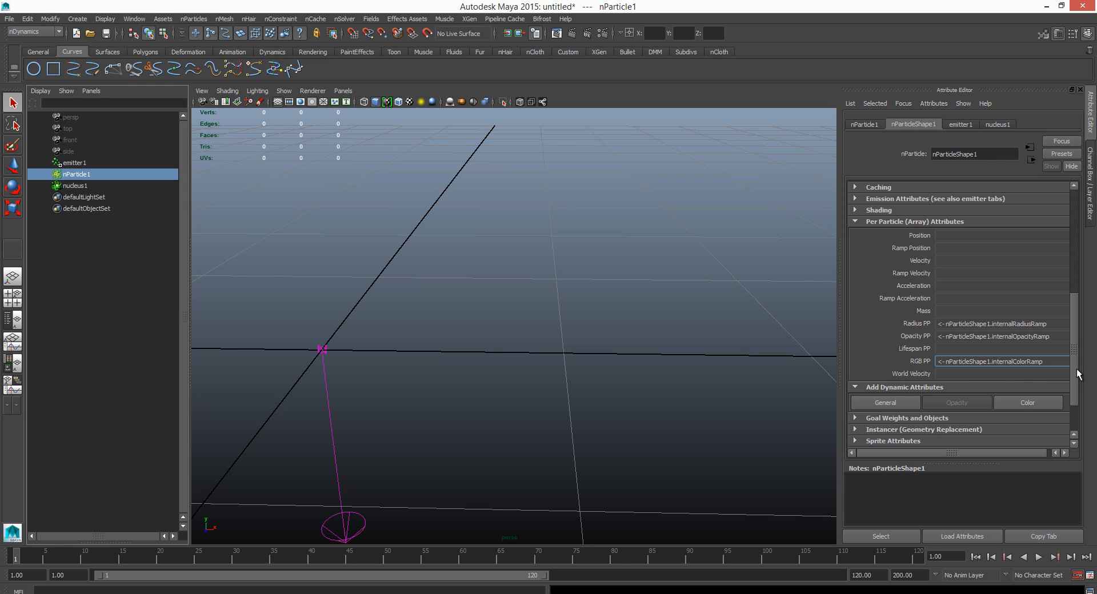
mouse_move(1077, 370)
mouse_down()
mouse_move(1076, 269)
mouse_move(1079, 360)
mouse_up()
right_click(1002, 380)
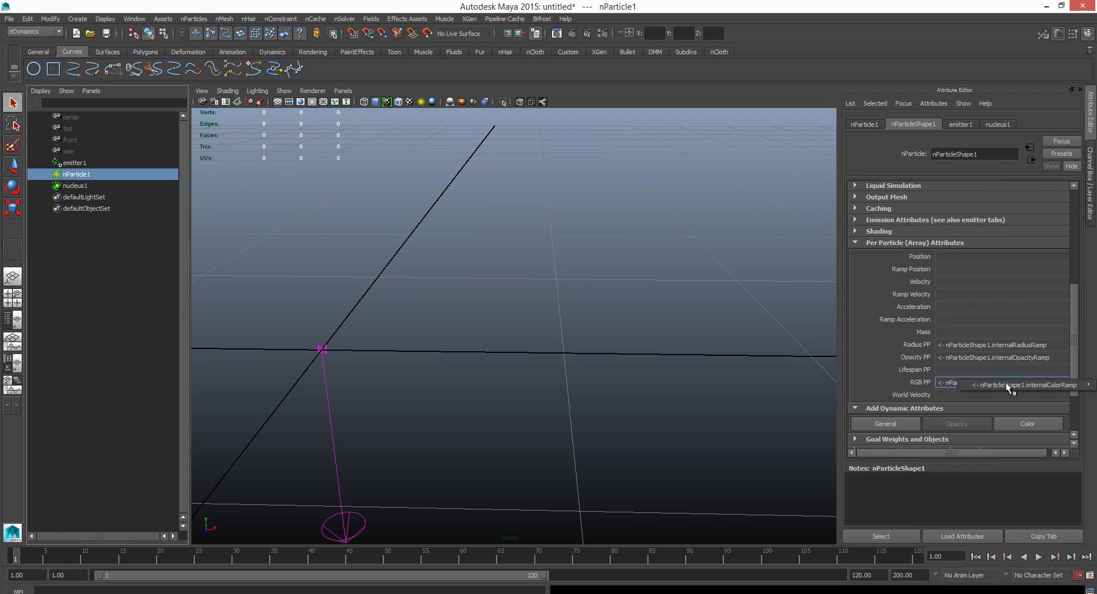
mouse_move(1005, 386)
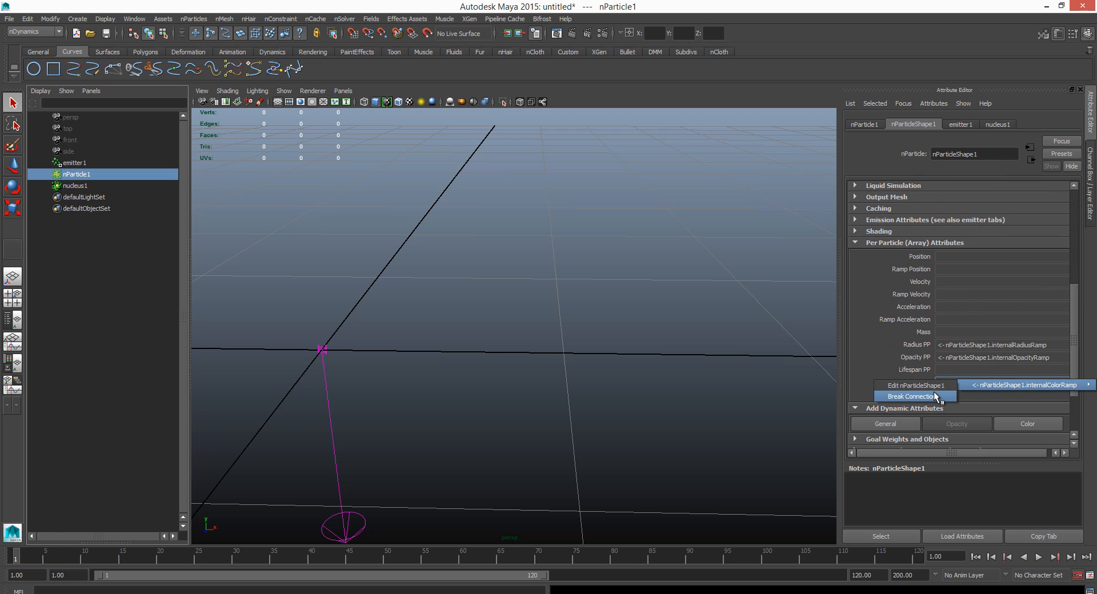
click(936, 395)
Create a creation expression on RGB PP: nParticleShape1.rgbPP = <<rand(0,1), rand(0,1), rand(0,1) >>;.
right_click(950, 382)
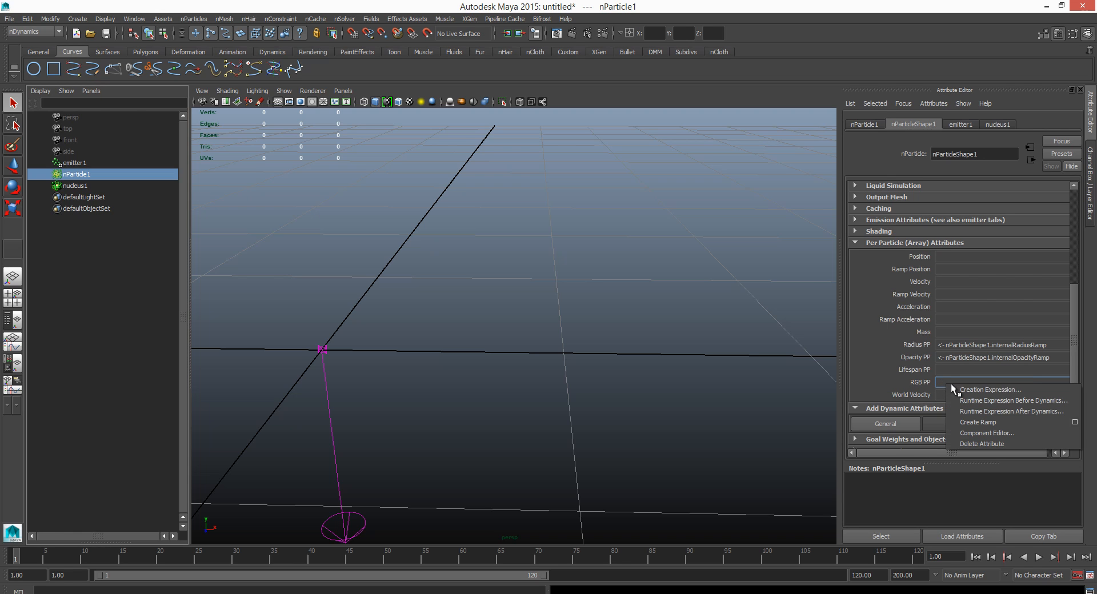
click(955, 400)
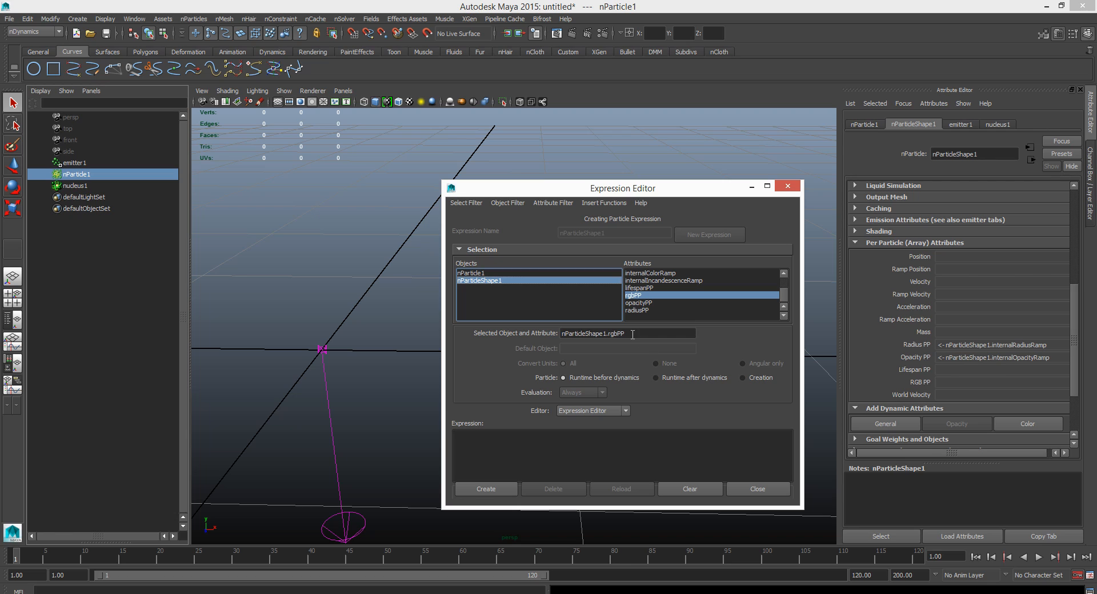
click(629, 474)
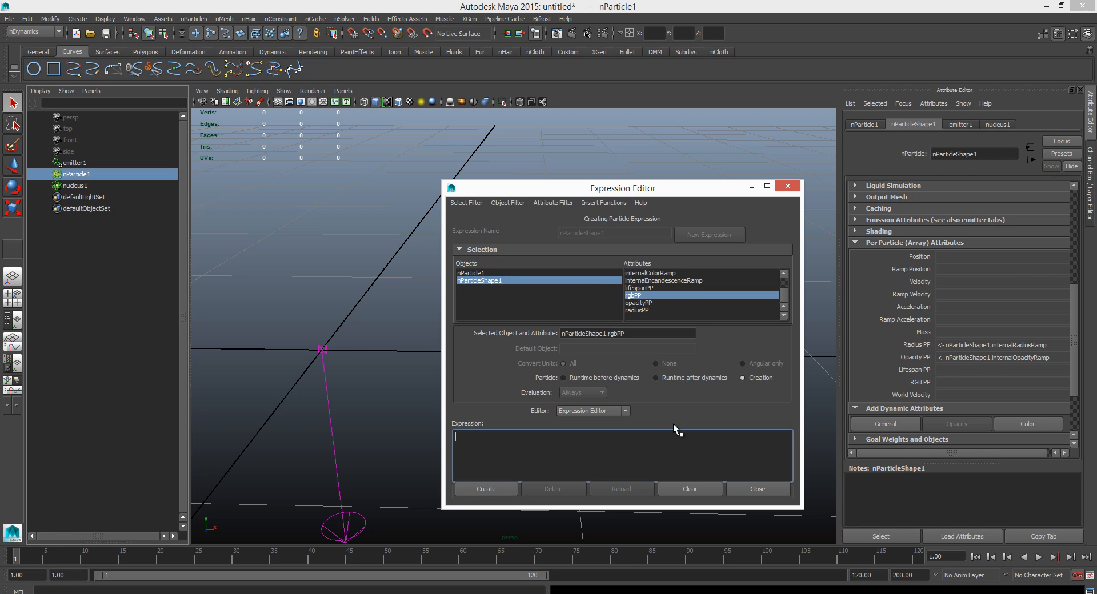
text(nParticleShape1.rgbPP)
text(= <<rand(0,1), ra)
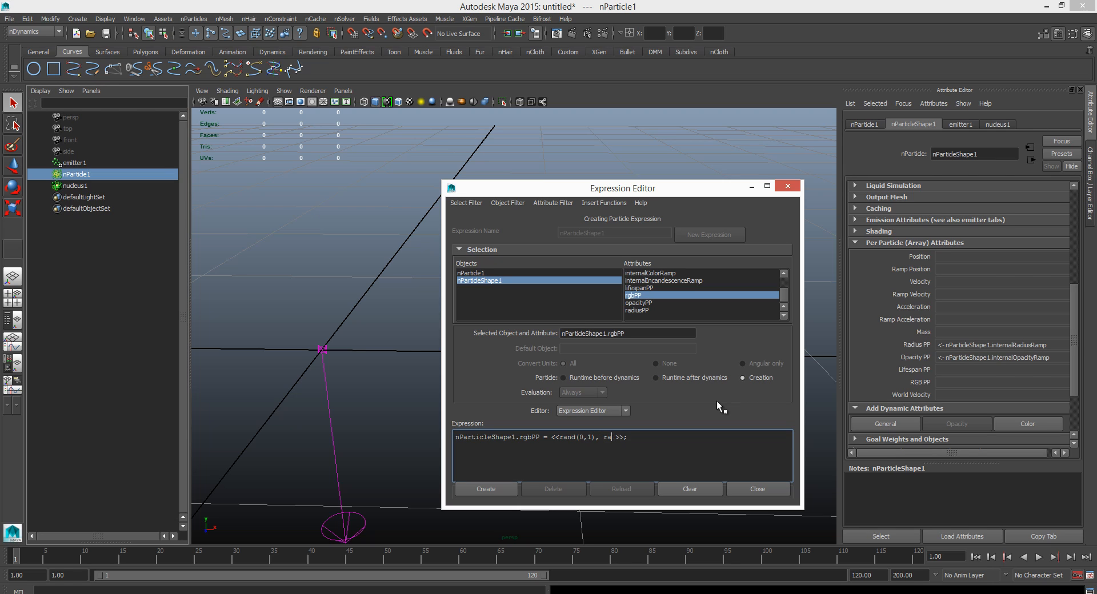
text(nd(0,1), rand(0,1))
click(475, 490)
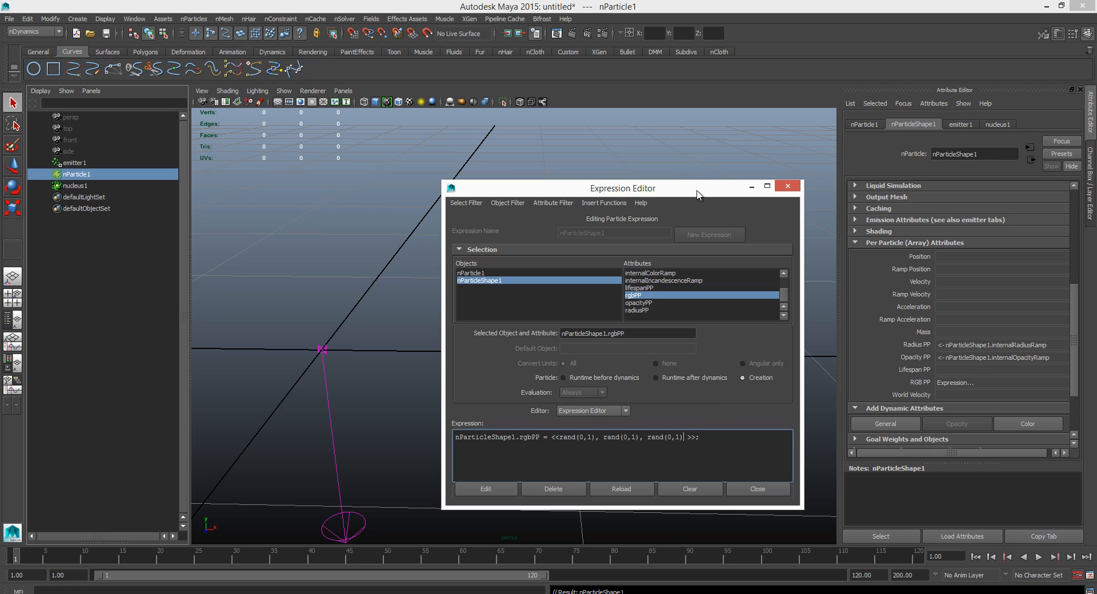
Move the Expression Editor clear of the particles and advance the simulation from frame 1 to frame 24 to examine the particle colours.
drag(696, 192, 662, 529)
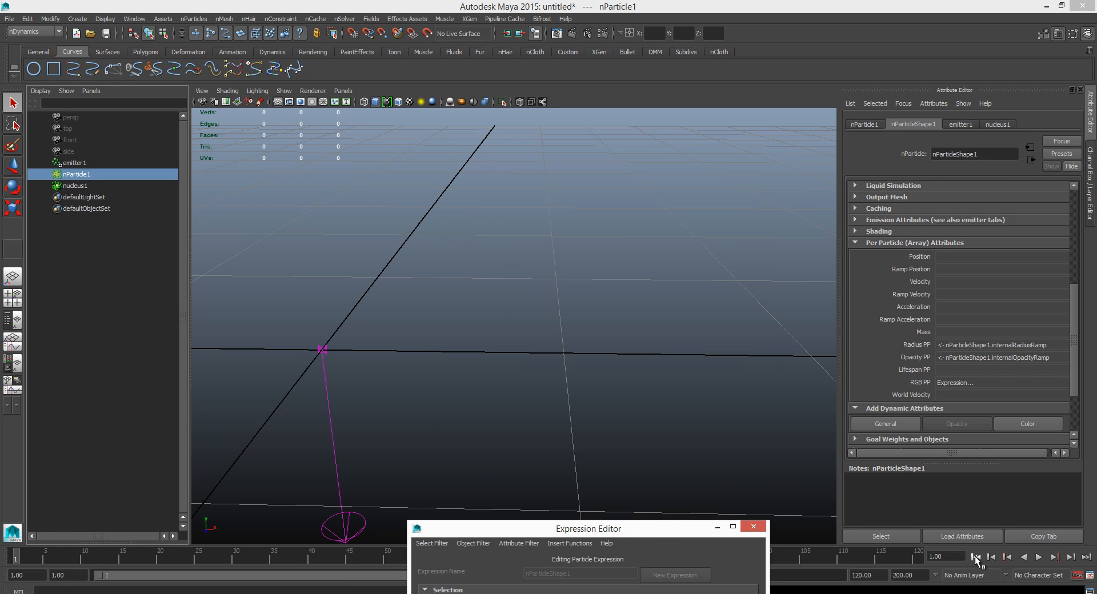
click(975, 557)
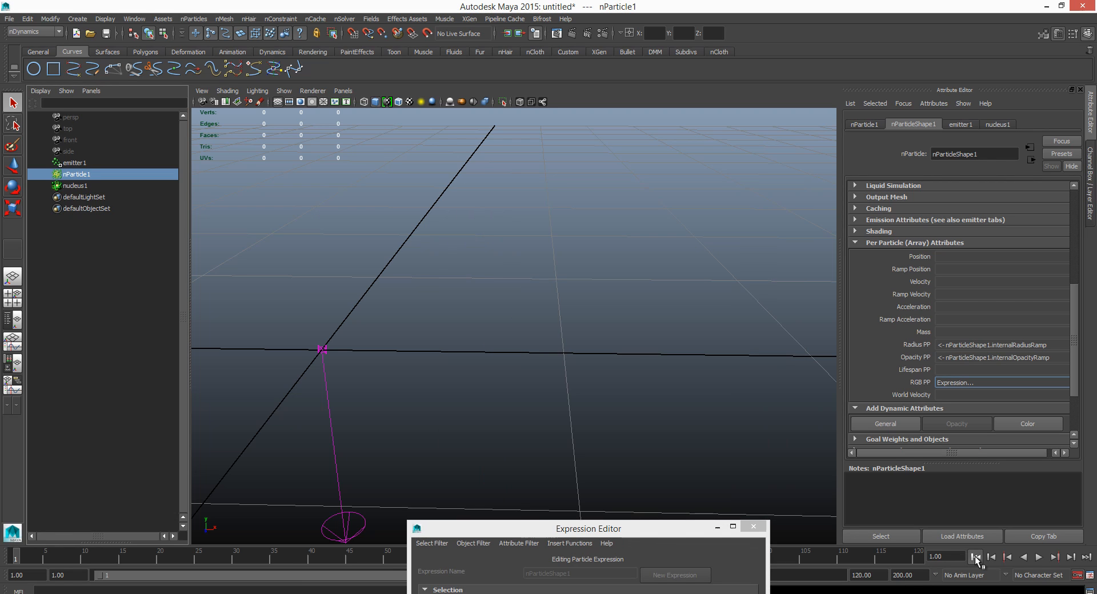
click(1071, 558)
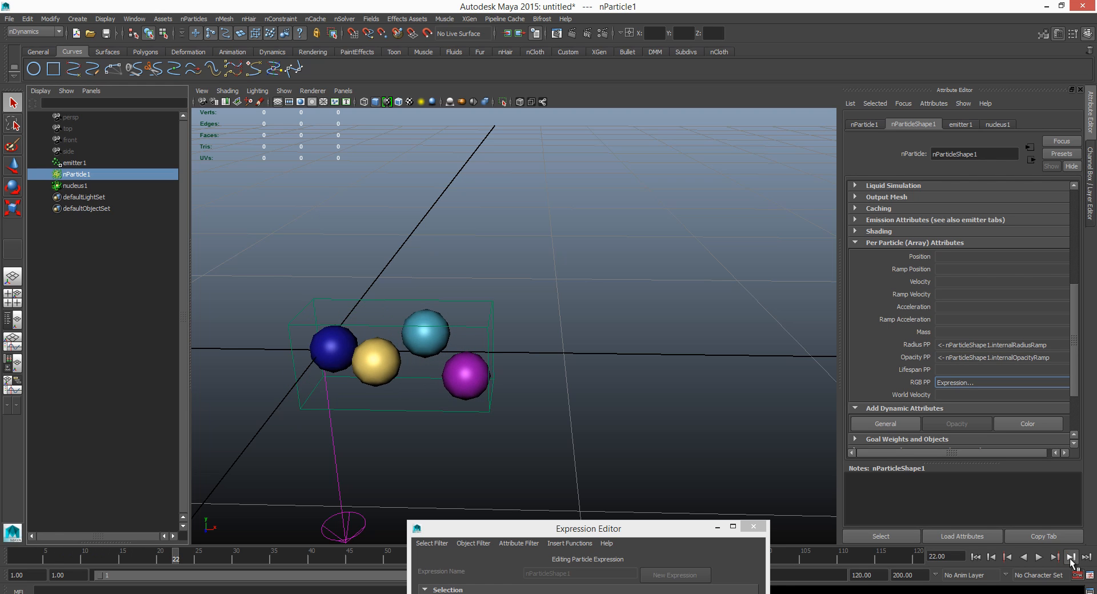
drag(689, 526, 801, 229)
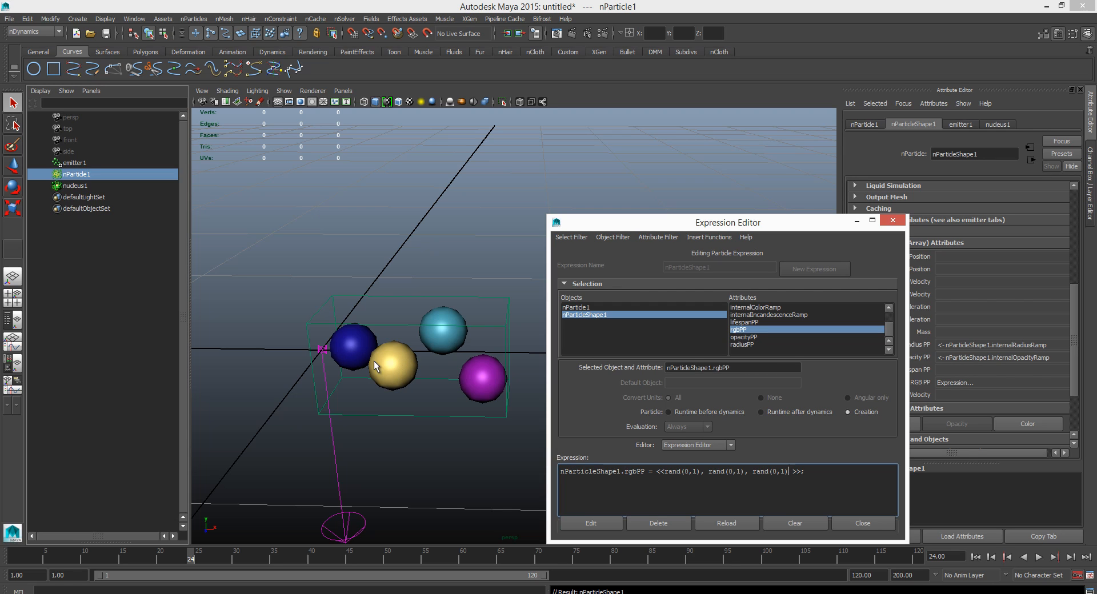
Rewind to frame 1 and step frame by frame to frame 22 to compare the particle colours with the previous run.
click(975, 557)
click(1071, 556)
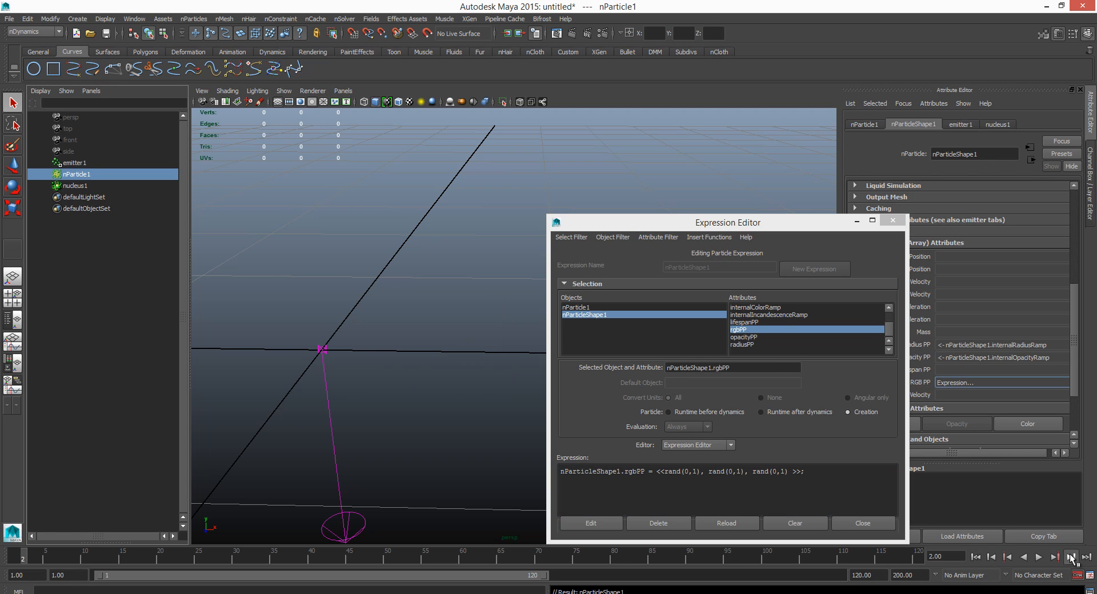
click(1070, 557)
click(1071, 557)
click(1070, 557)
click(1070, 557)
click(1071, 557)
click(1070, 557)
click(1070, 556)
click(1071, 557)
click(1071, 557)
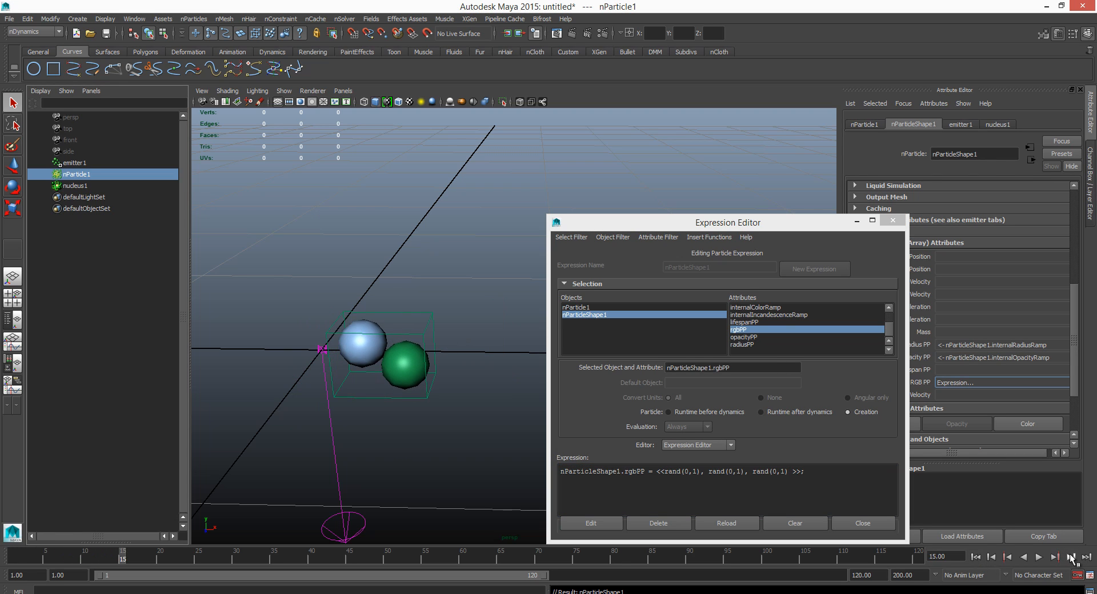
click(1070, 557)
click(1070, 557)
click(1071, 557)
click(1070, 557)
click(1070, 557)
click(1070, 557)
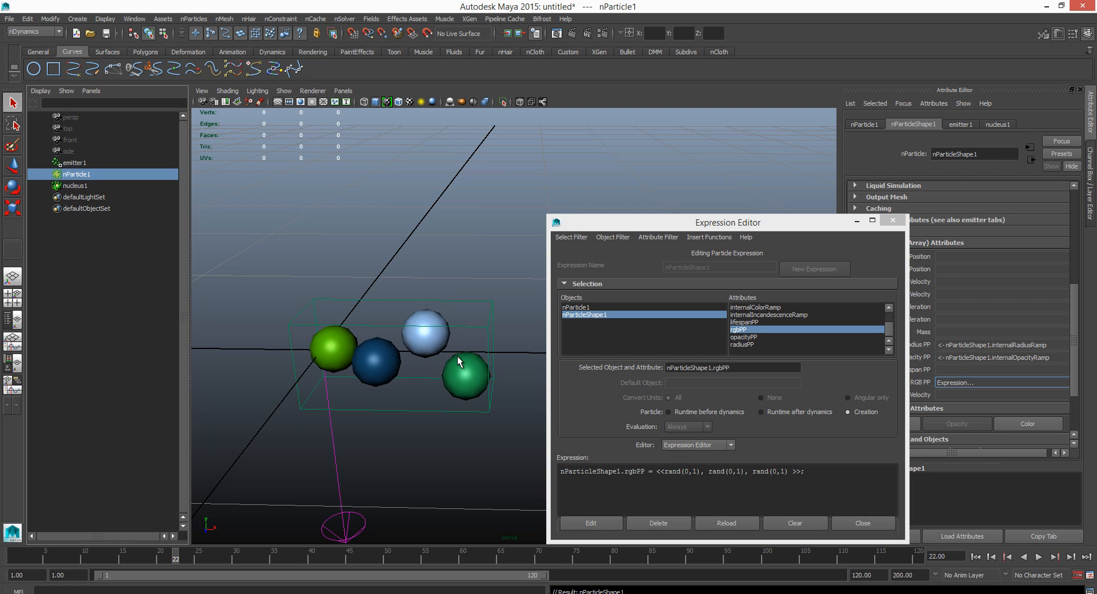
Play the simulation three times from frame 1, the last run to frame 30, to compare the colours between runs, and rewind.
click(975, 557)
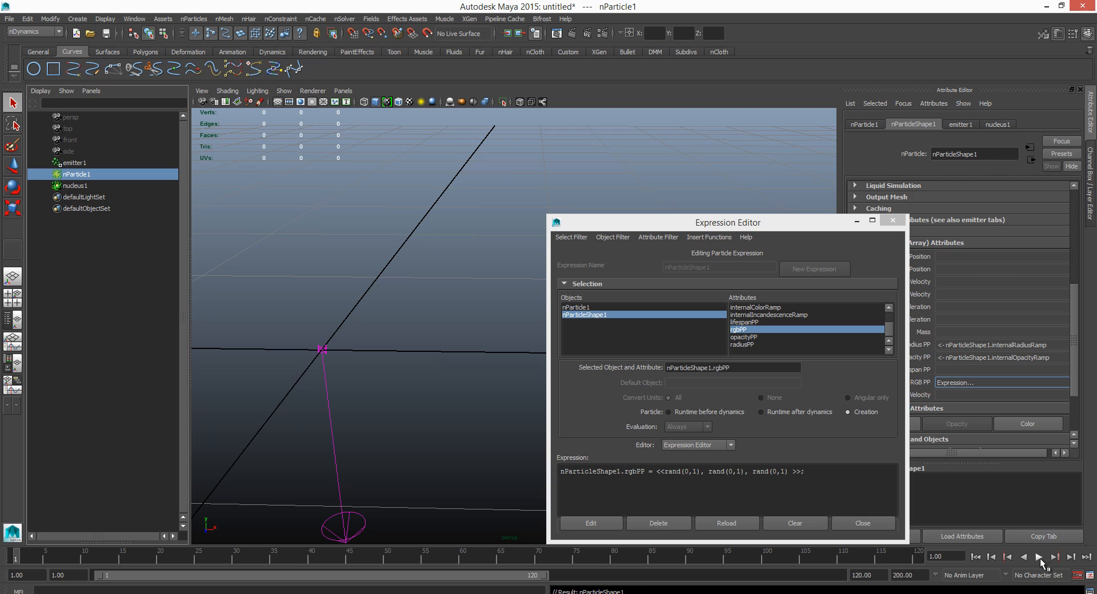
click(1039, 557)
click(1039, 557)
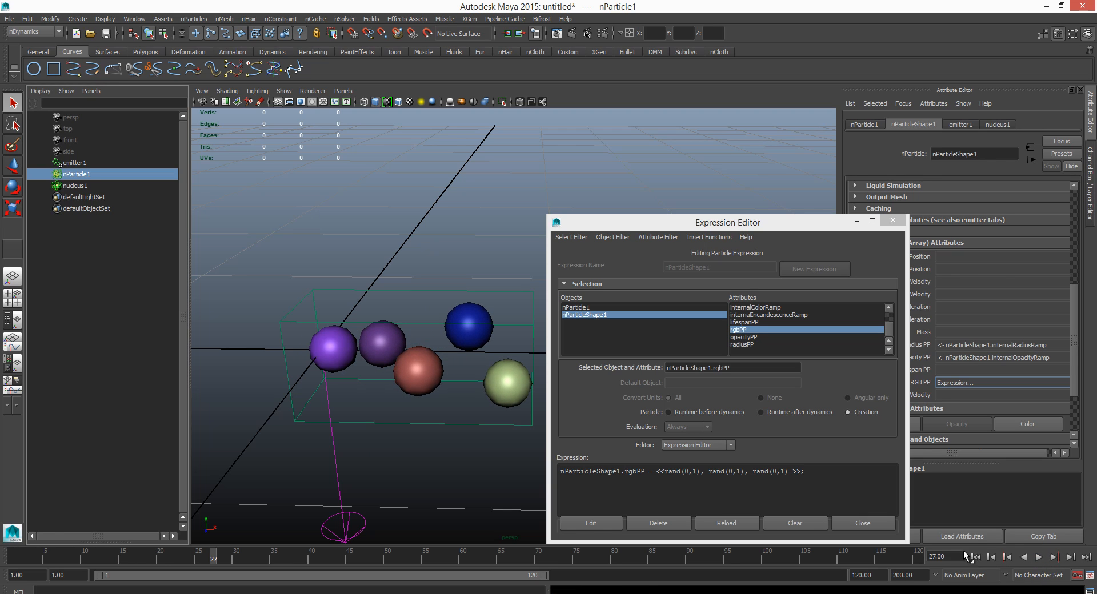
click(975, 557)
click(1039, 556)
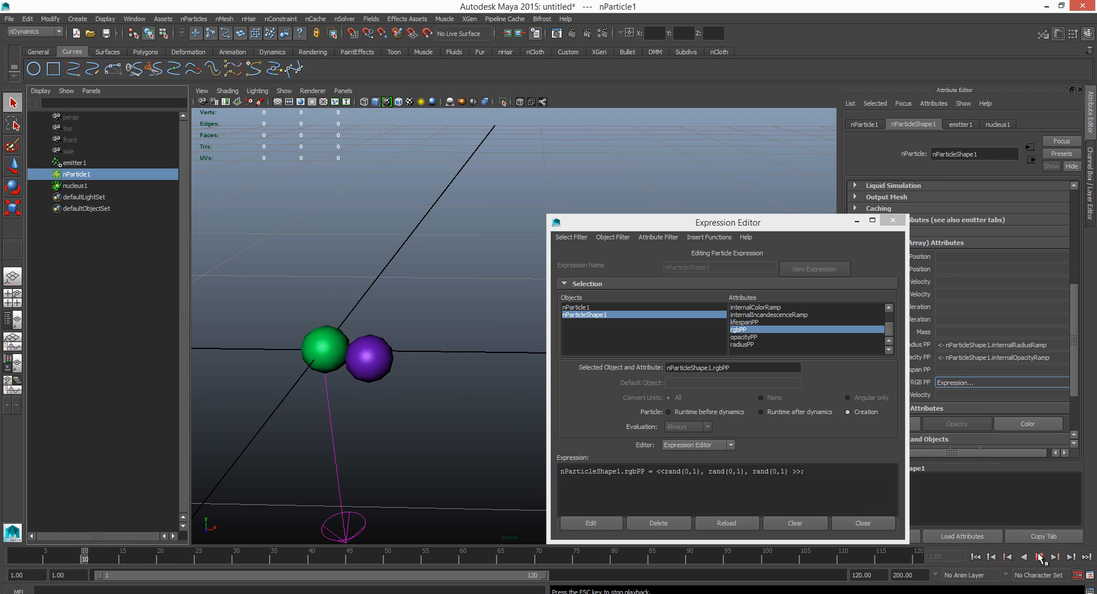
click(1039, 557)
click(976, 557)
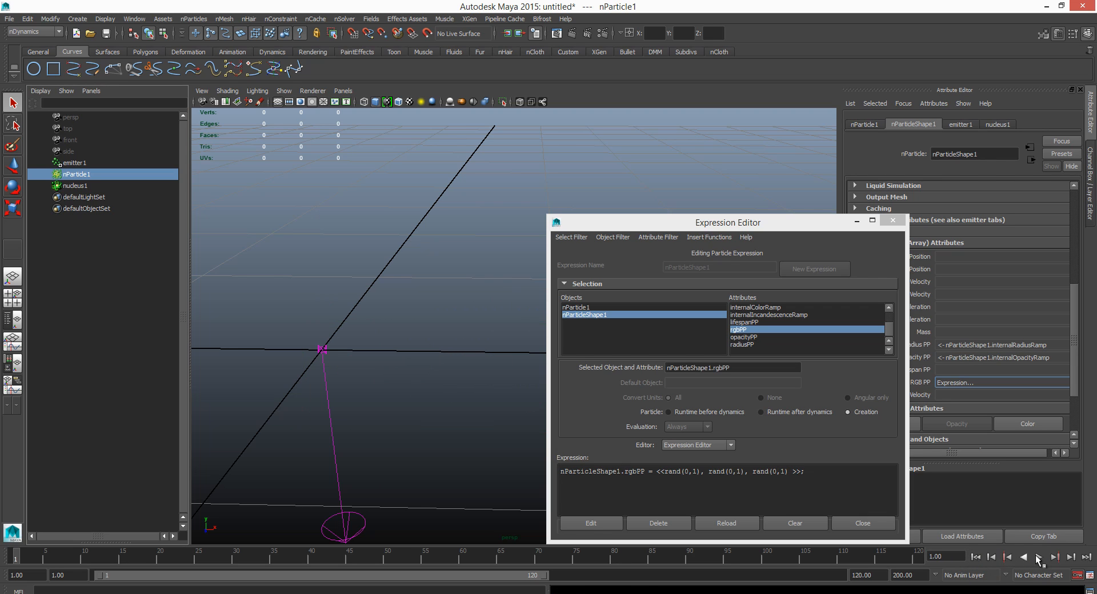
click(1038, 556)
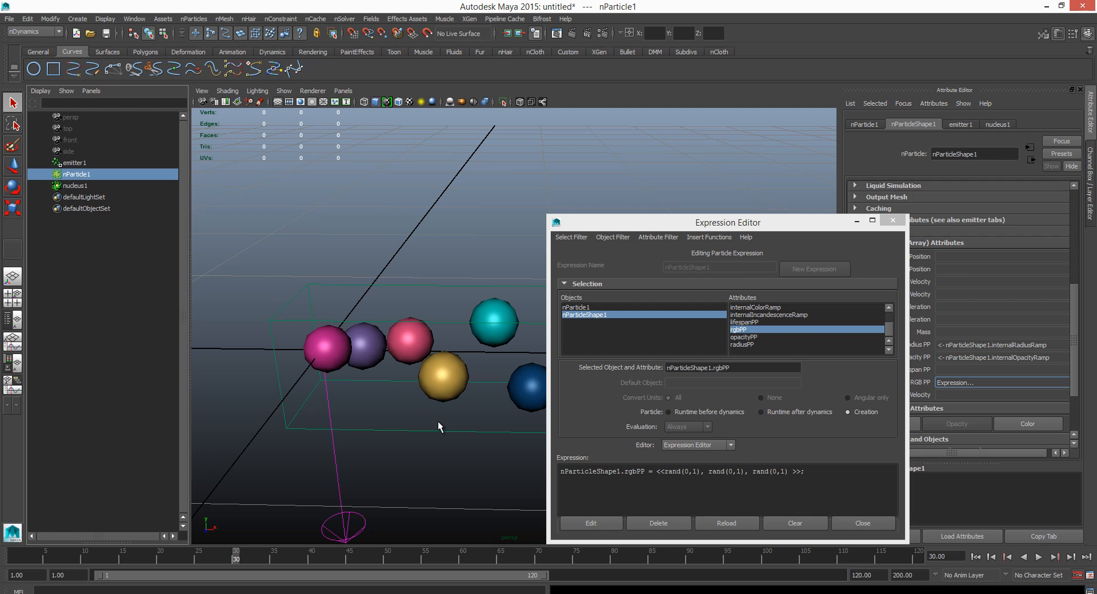
click(981, 561)
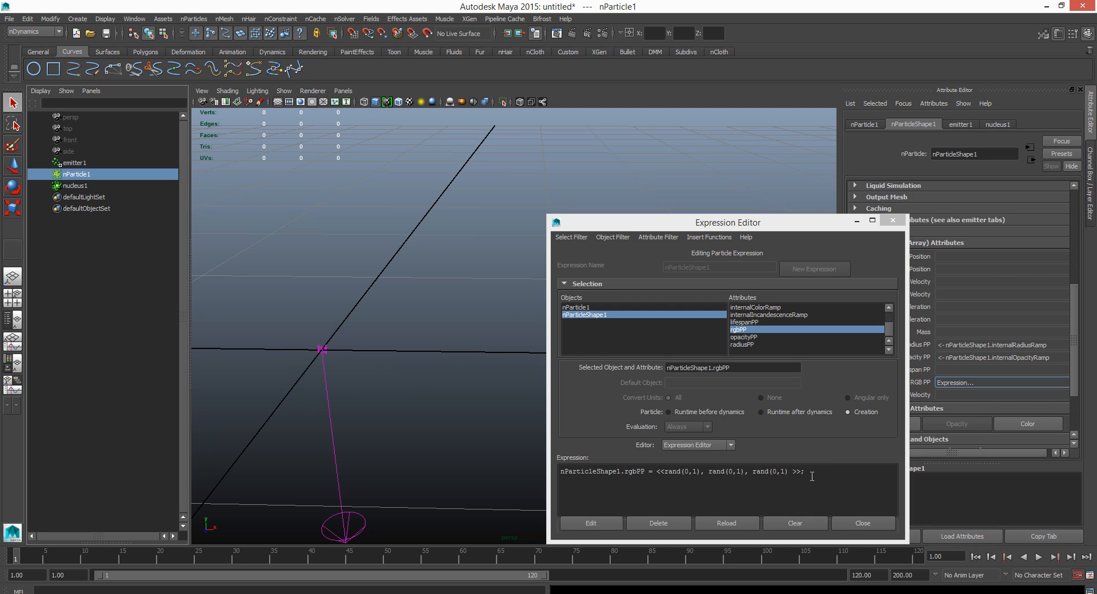
Add the line seed(1); above the rgbPP assignment in the creation expression and apply the edit.
click(814, 476)
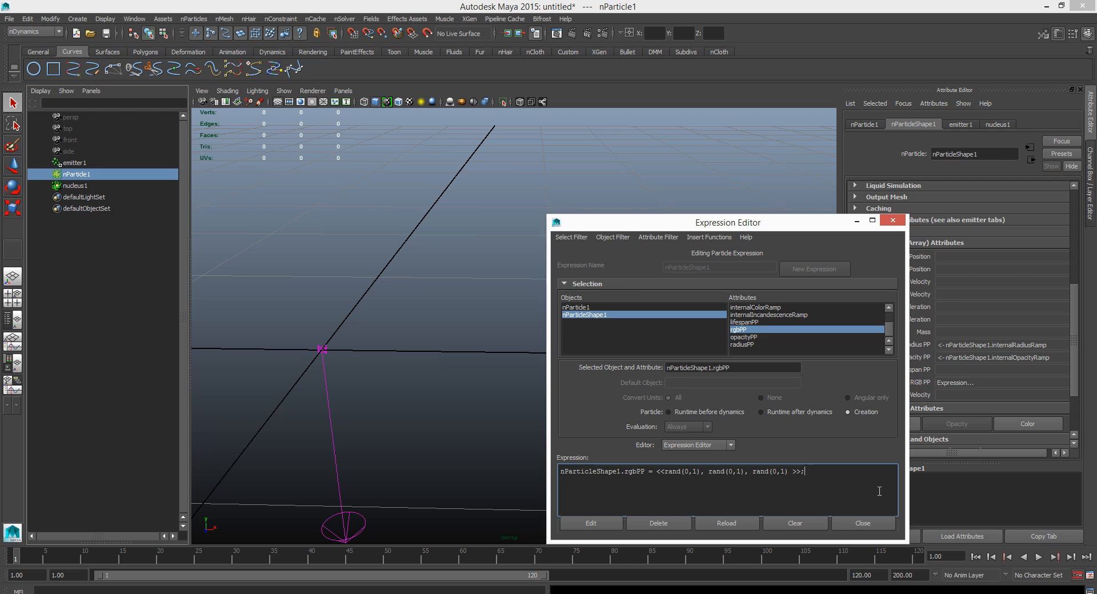
key(Return)
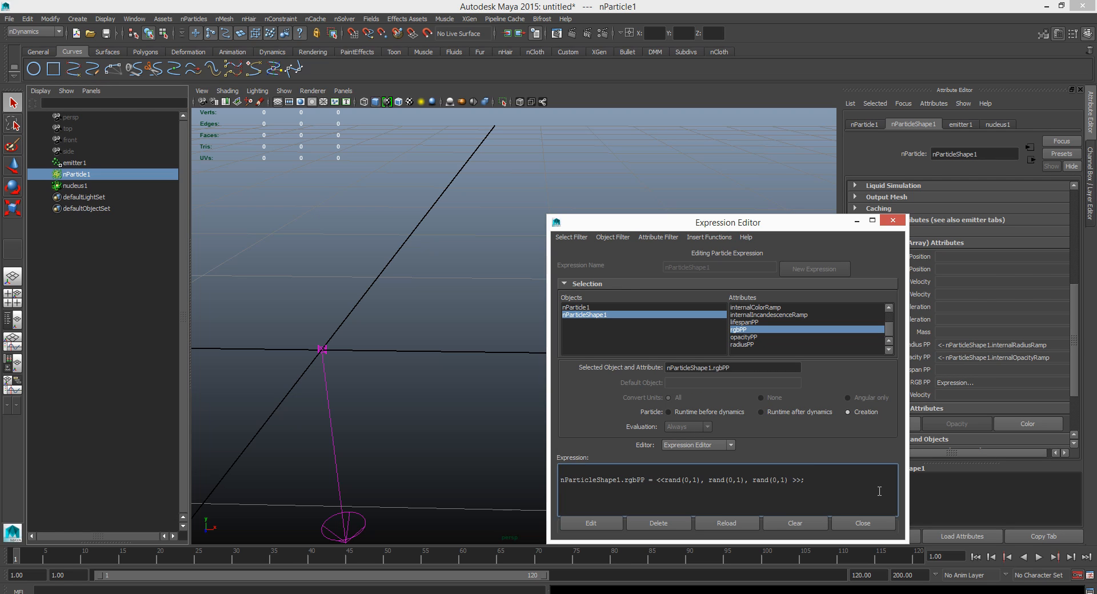
text(seed(1);)
drag(842, 224, 797, 184)
drag(1074, 351, 1063, 416)
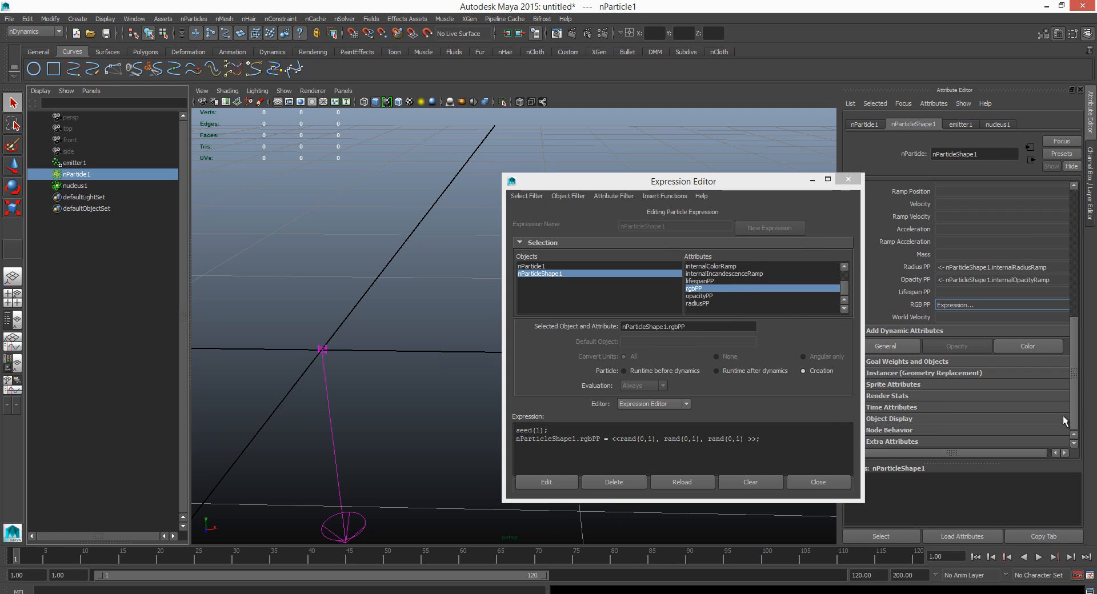
click(560, 480)
drag(740, 190, 832, 180)
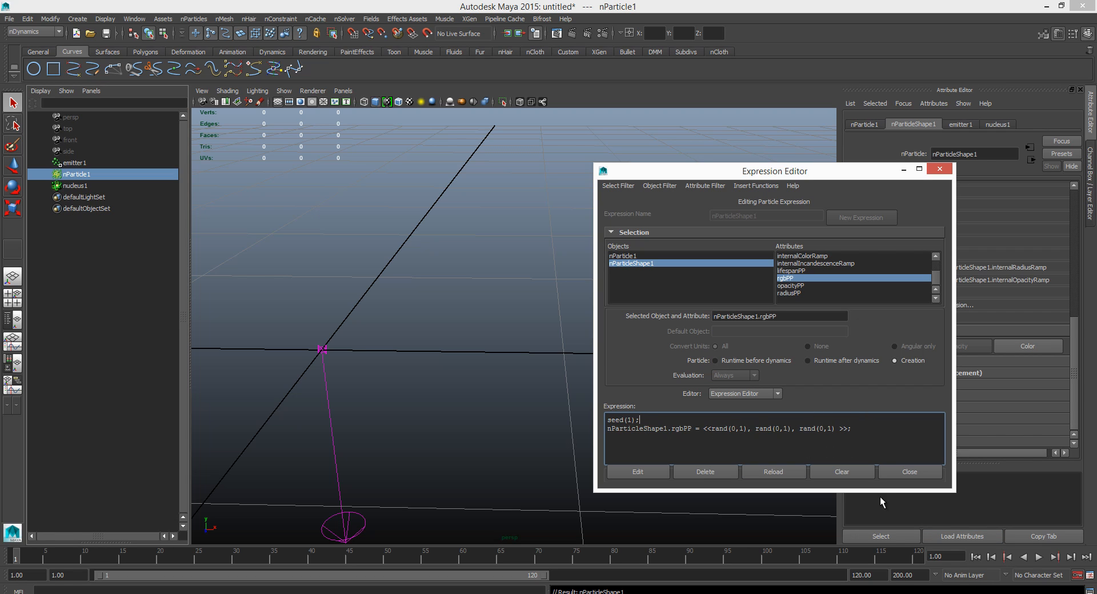
Play the simulation from frame 1 to frame 37 to examine the particle colours produced with seed(1).
click(976, 560)
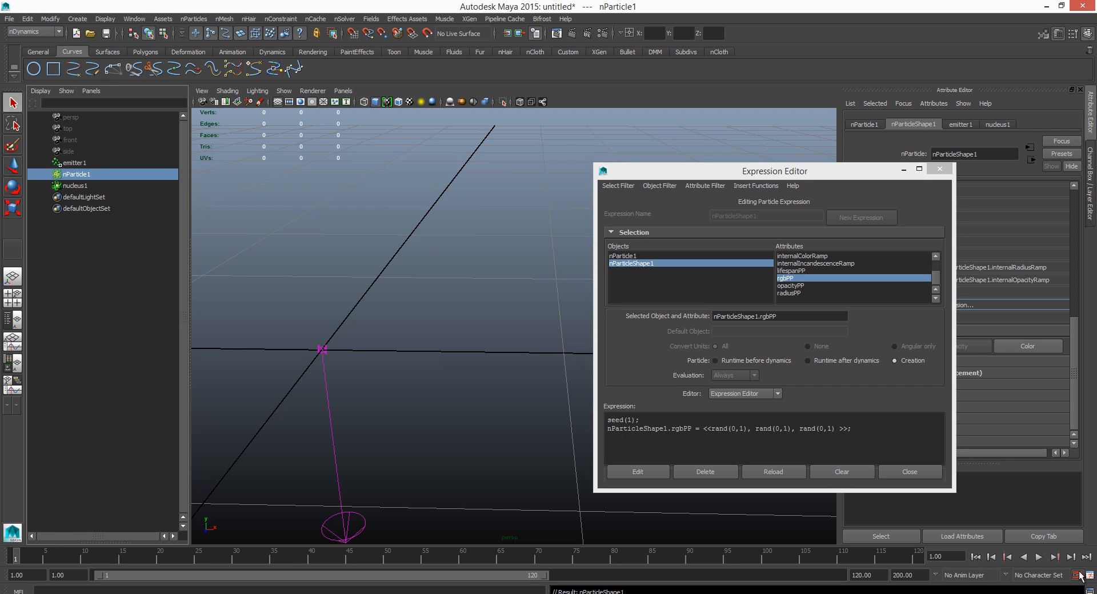
click(1039, 557)
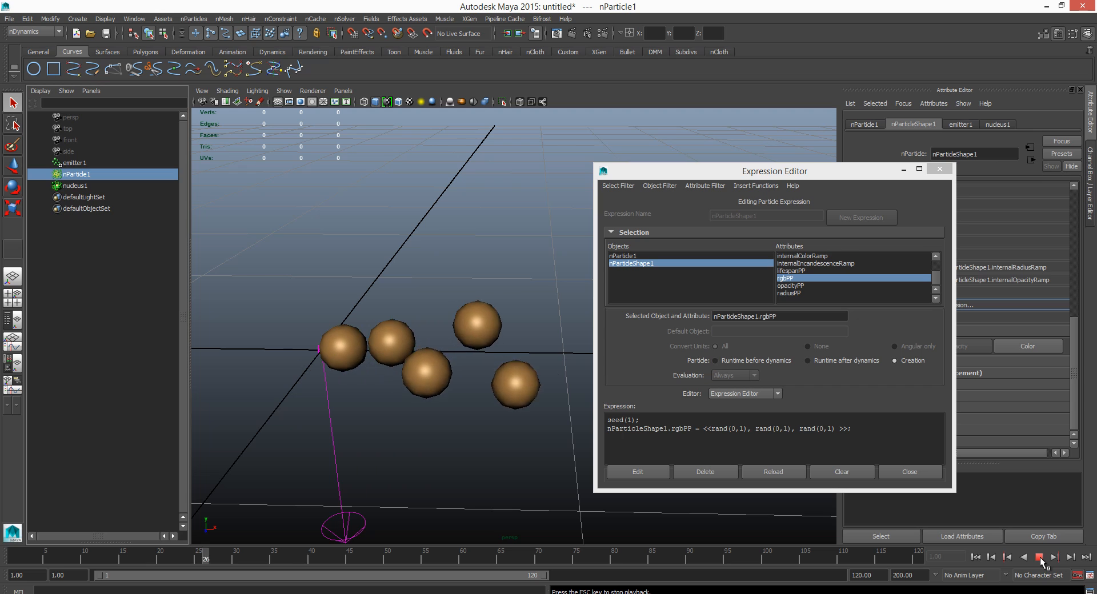
click(1038, 558)
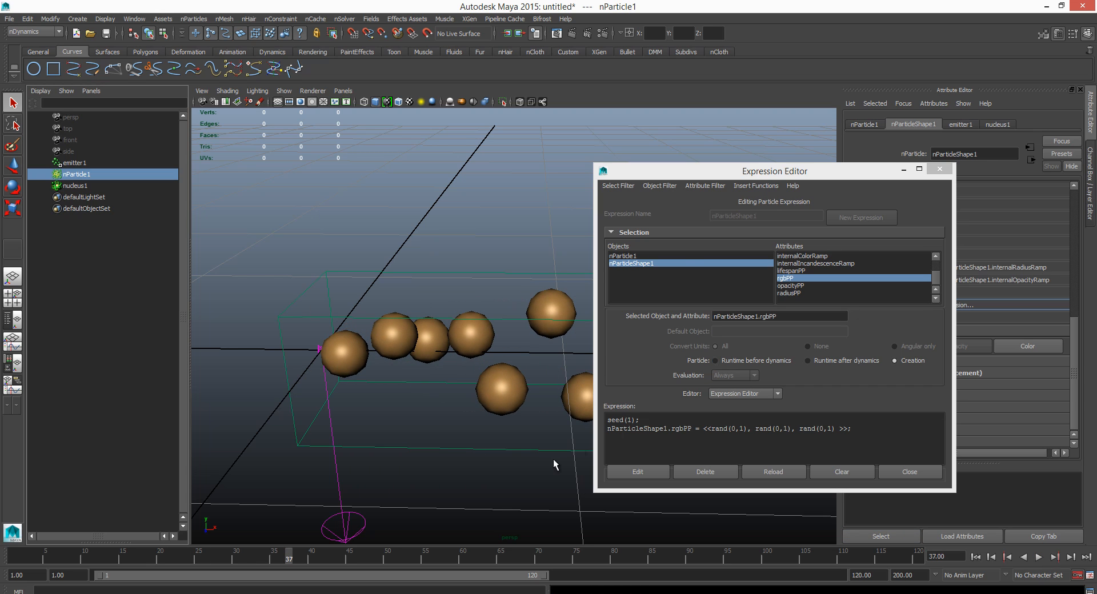
Change the seed call in the rgbPP creation expression to seed(12) and apply the edit.
drag(745, 171, 790, 163)
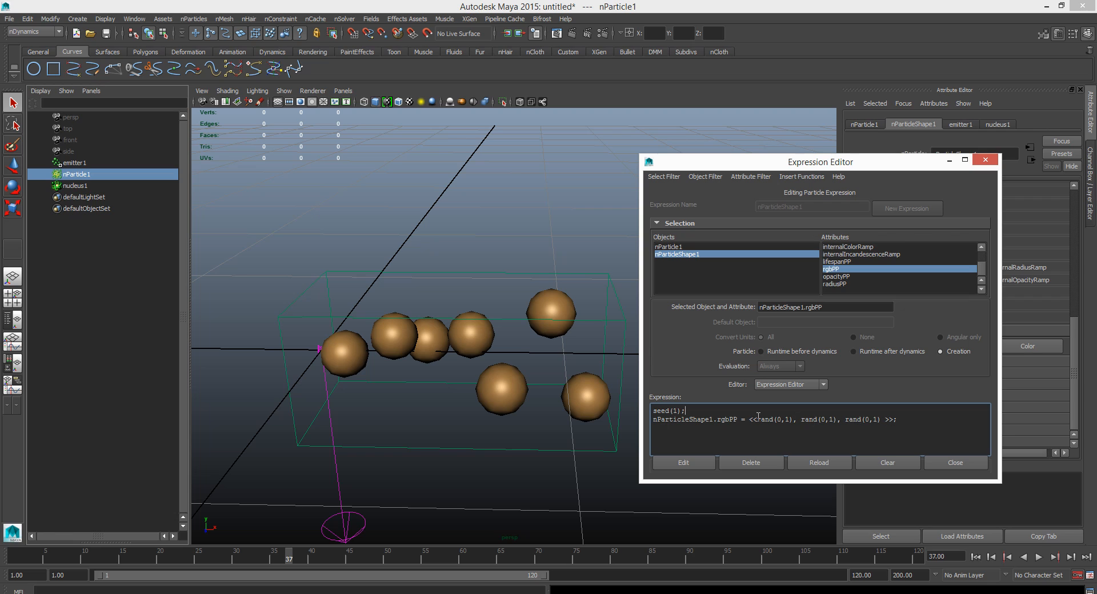
double_click(676, 410)
text(1)
text(2)
click(698, 461)
Play the simulation from frame 1 to frame 36 to examine the particle colours produced with seed(12).
click(975, 557)
click(1040, 558)
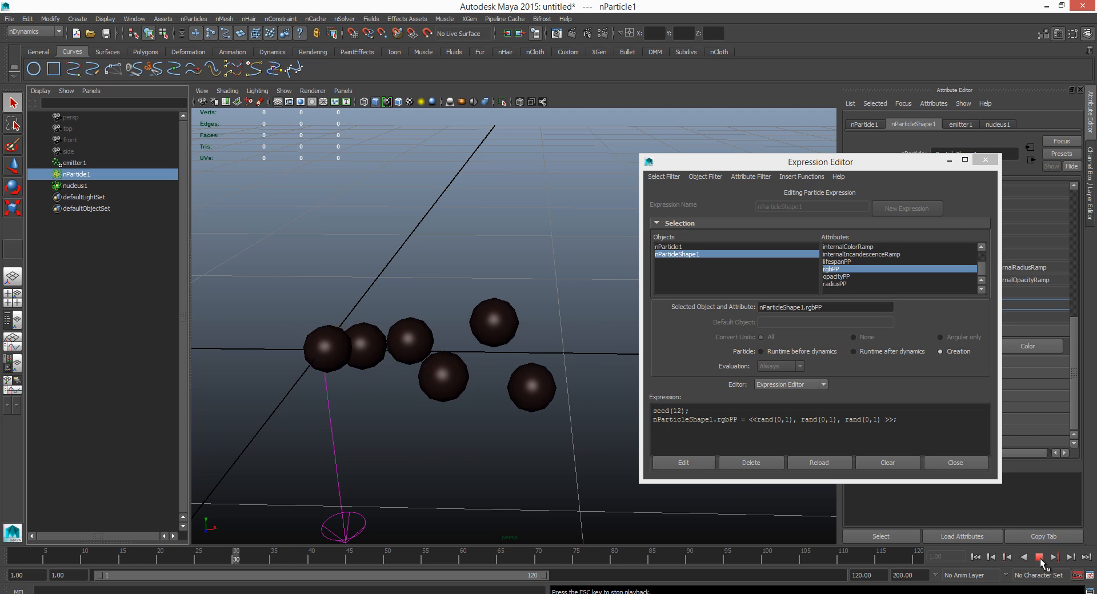
click(1040, 558)
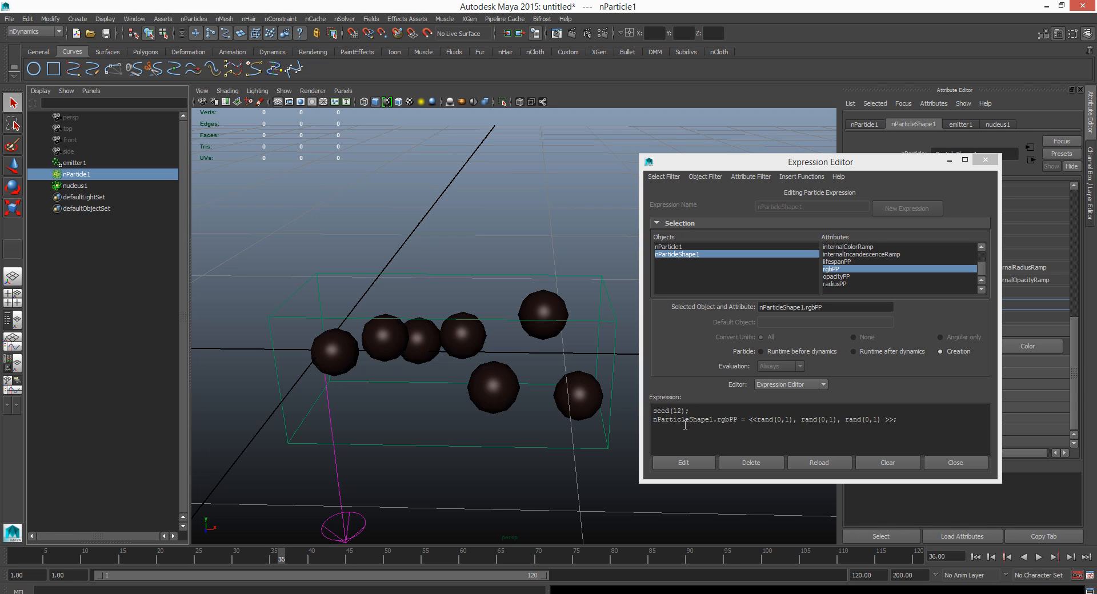
Change the seed call in the rgbPP creation expression to seed(frame) and apply the edit.
drag(674, 412, 683, 411)
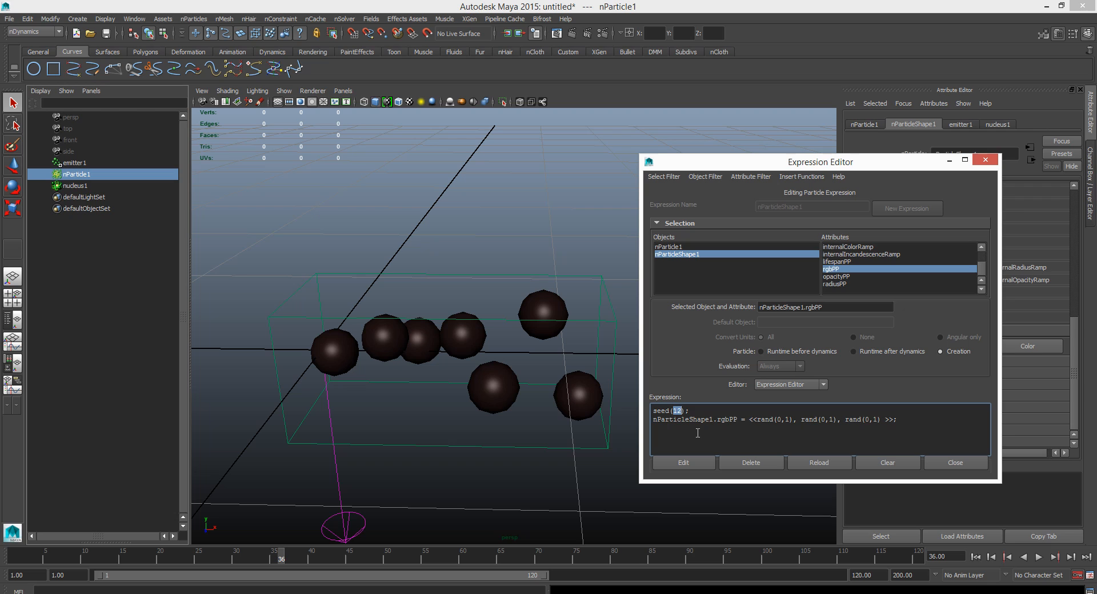
text(frame)
click(701, 460)
Play the simulation from frame 1 to frame 40 to examine the particle colours produced with seed(frame).
click(975, 557)
click(1038, 557)
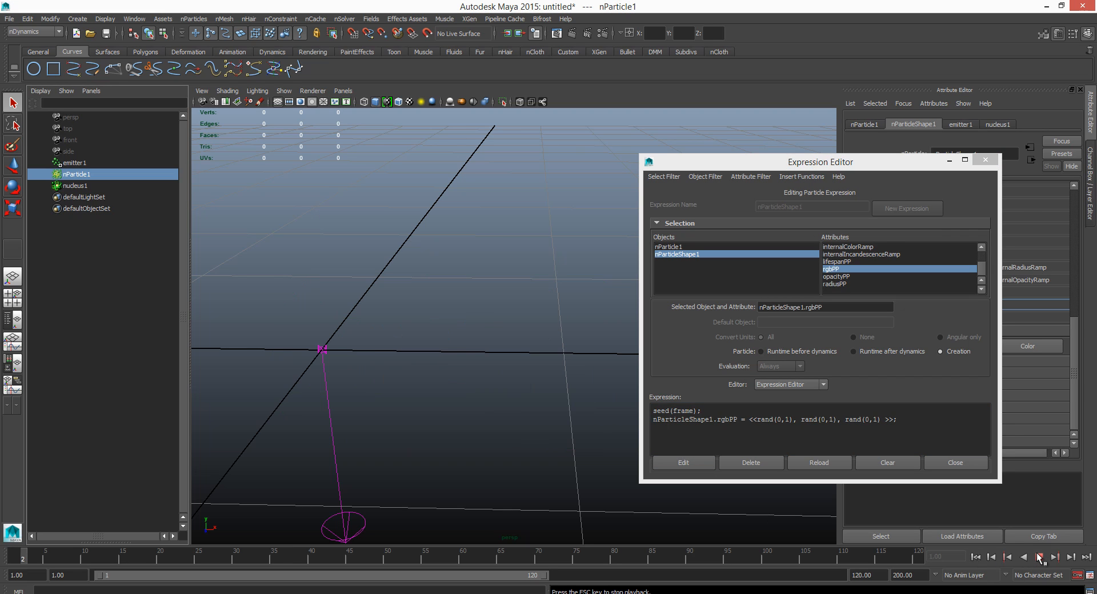
click(1038, 557)
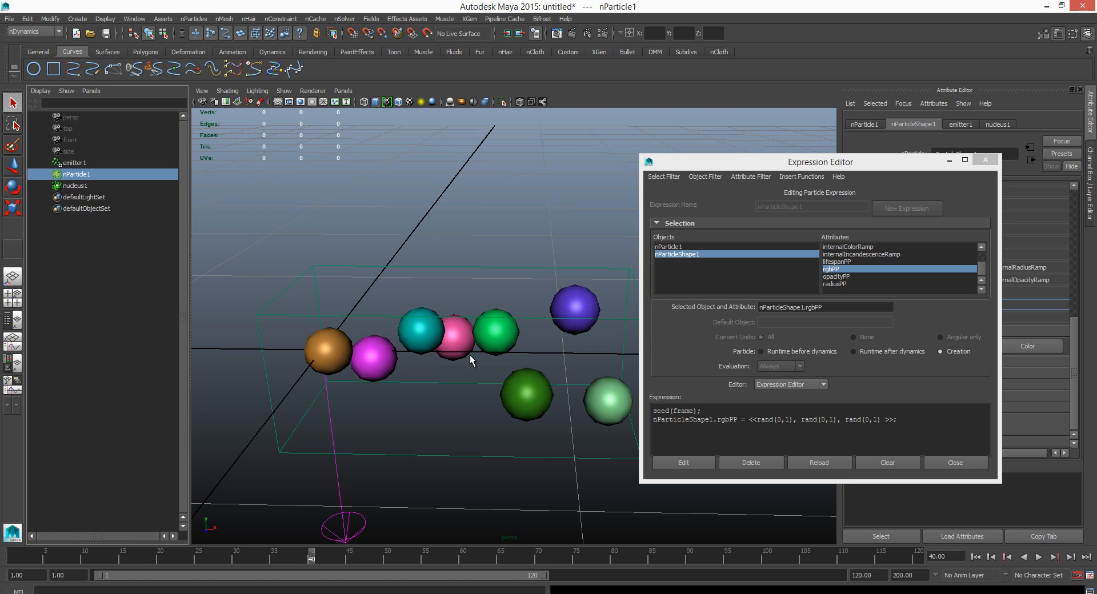
Replay the simulation from frame 1 to frame 42 to compare the particle colours with the previous run.
click(977, 557)
click(1039, 557)
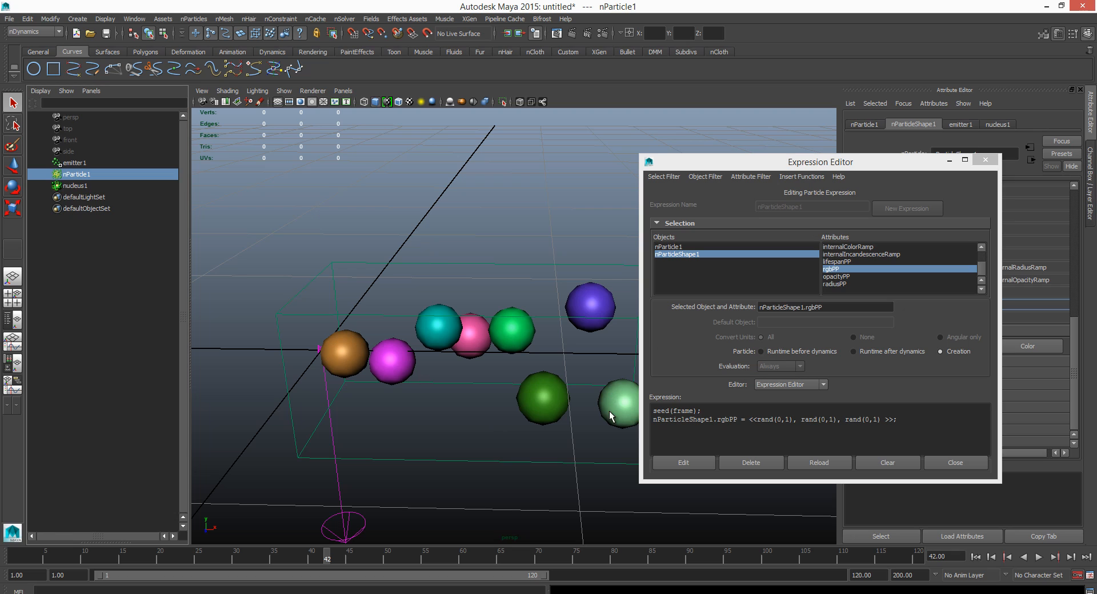
click(975, 557)
Set the emission rate of emitter1 to 20 particles per second.
click(70, 165)
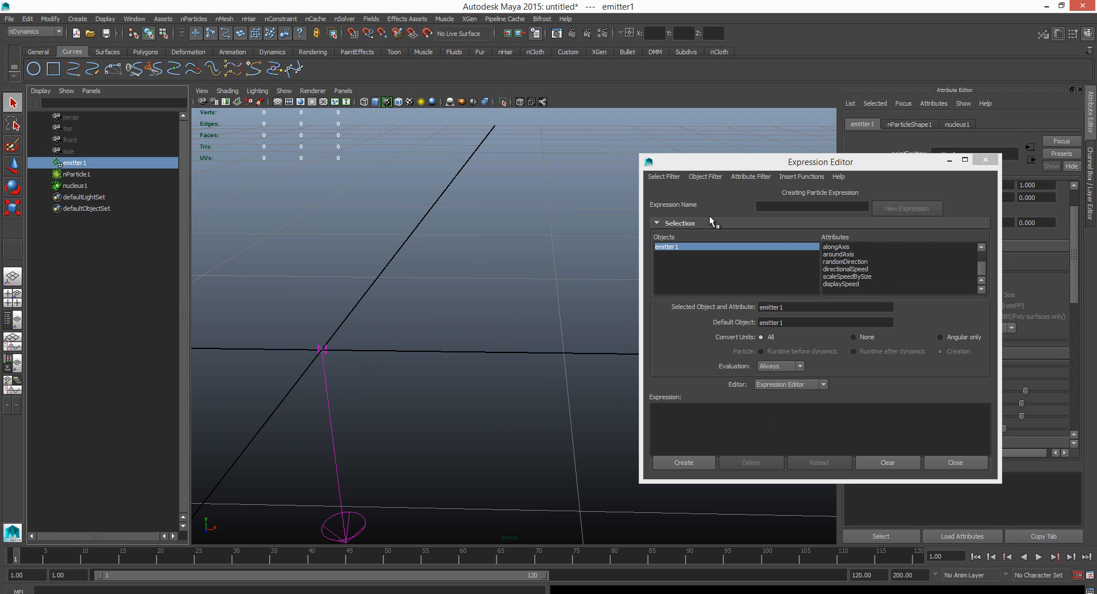
drag(842, 165, 789, 410)
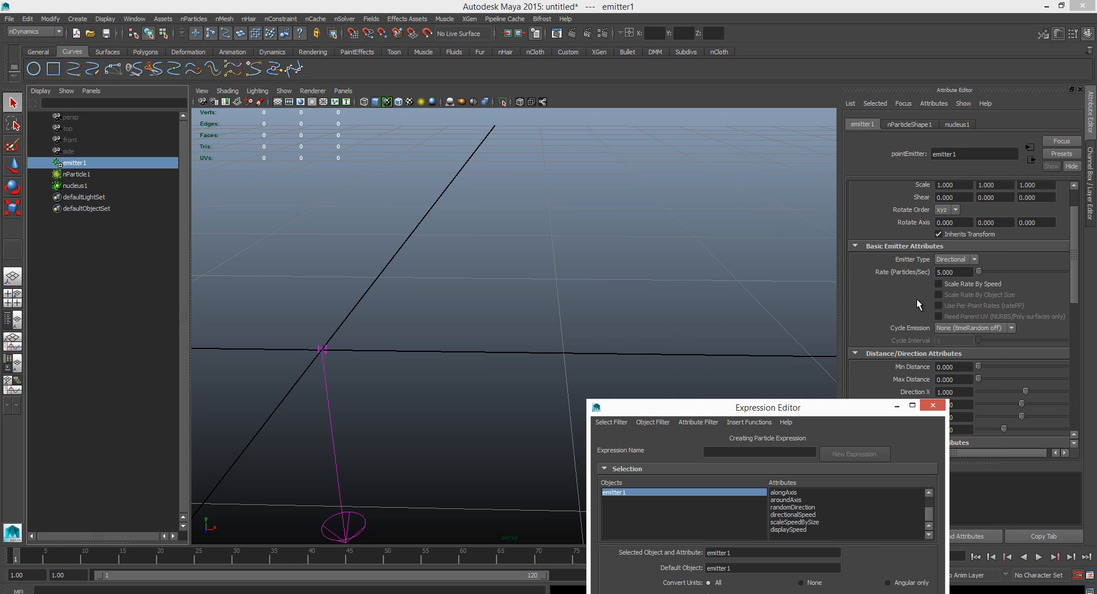
click(963, 272)
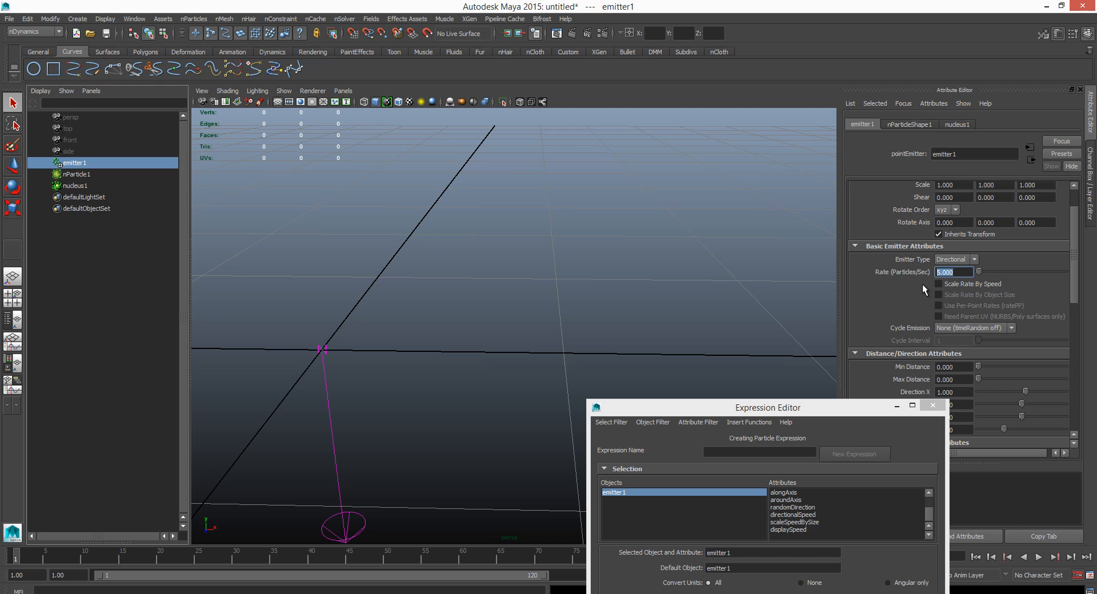
text(20)
key(Return)
drag(916, 259, 930, 160)
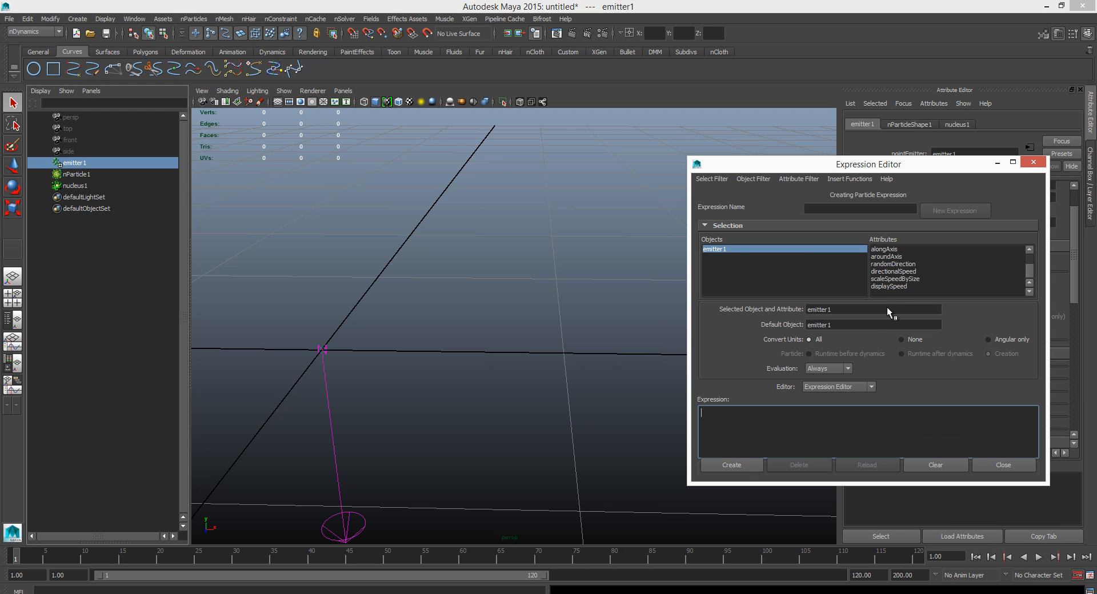
Select nParticleShape1 to display its creation expression in the Expression Editor, keeping the viewport clear.
click(84, 174)
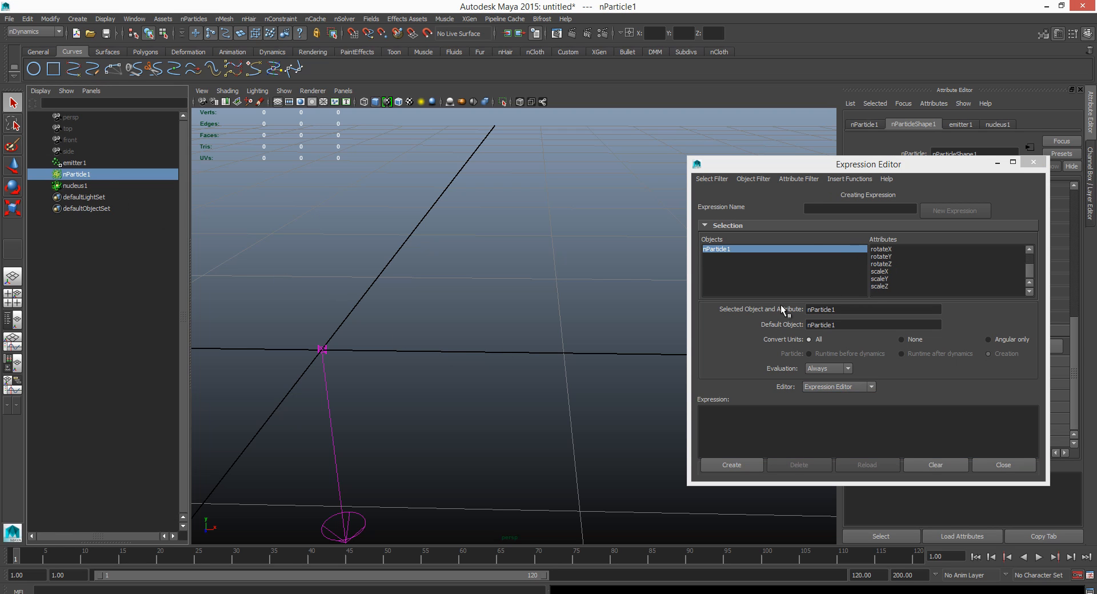
drag(878, 165, 705, 229)
middle_click(472, 293)
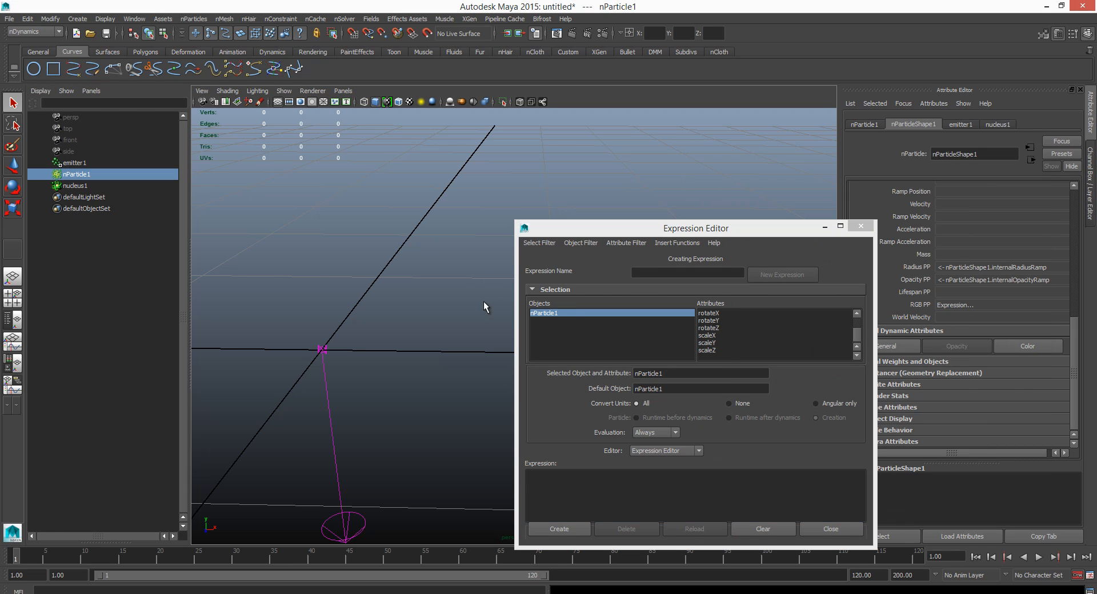
key(Down)
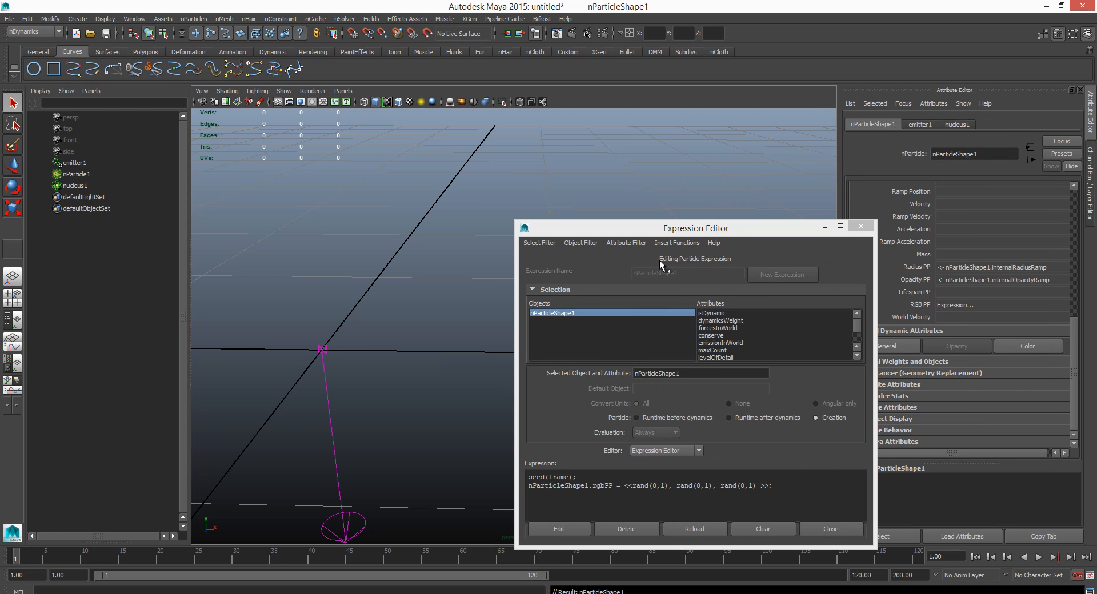
drag(681, 235, 791, 165)
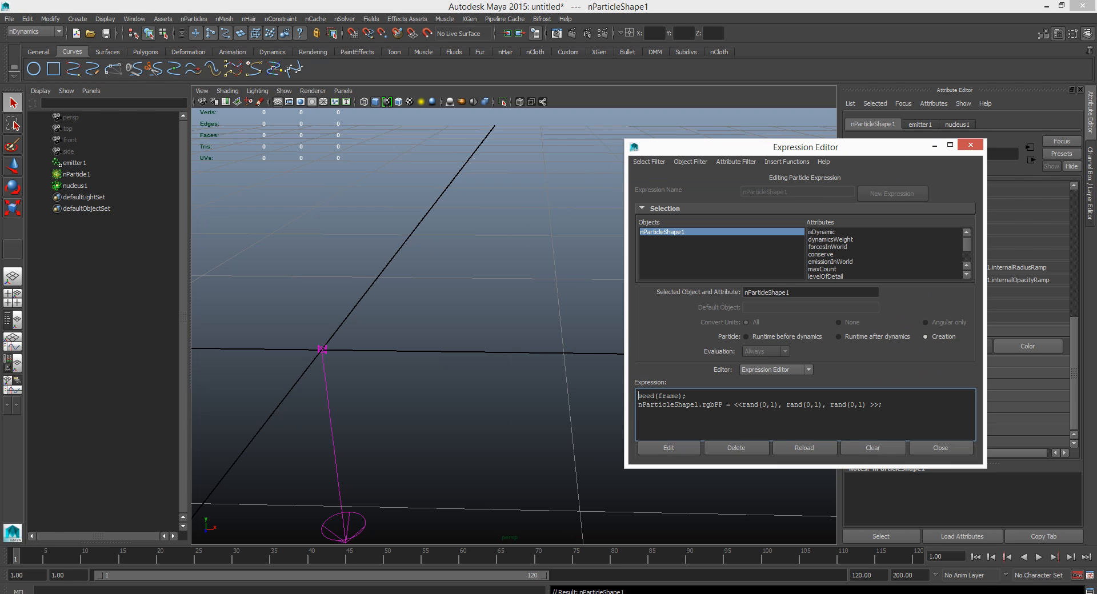
Play the simulation from frame 1 to frame 33 to examine the particle colours at the emission rate of 20.
click(968, 561)
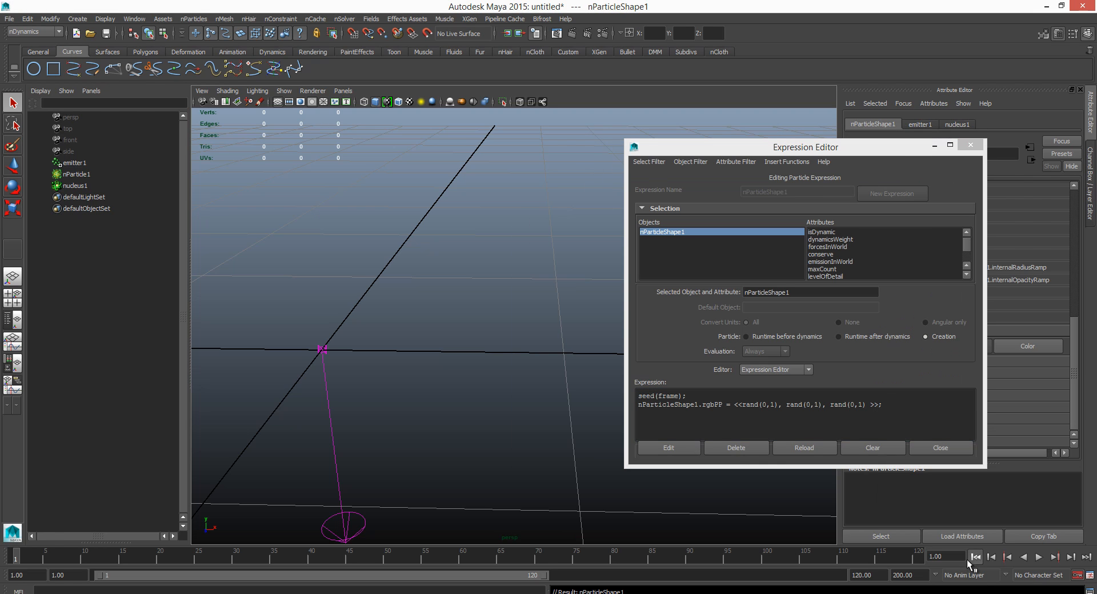
click(1038, 558)
click(1039, 559)
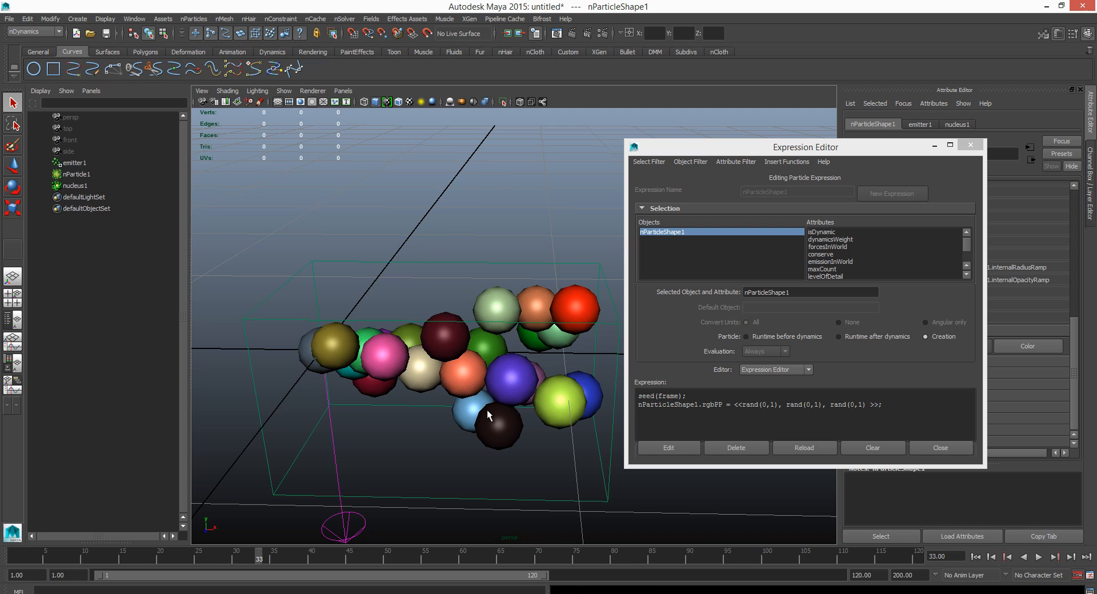
alt+drag(462, 404, 461, 399)
alt+drag(596, 455, 601, 462)
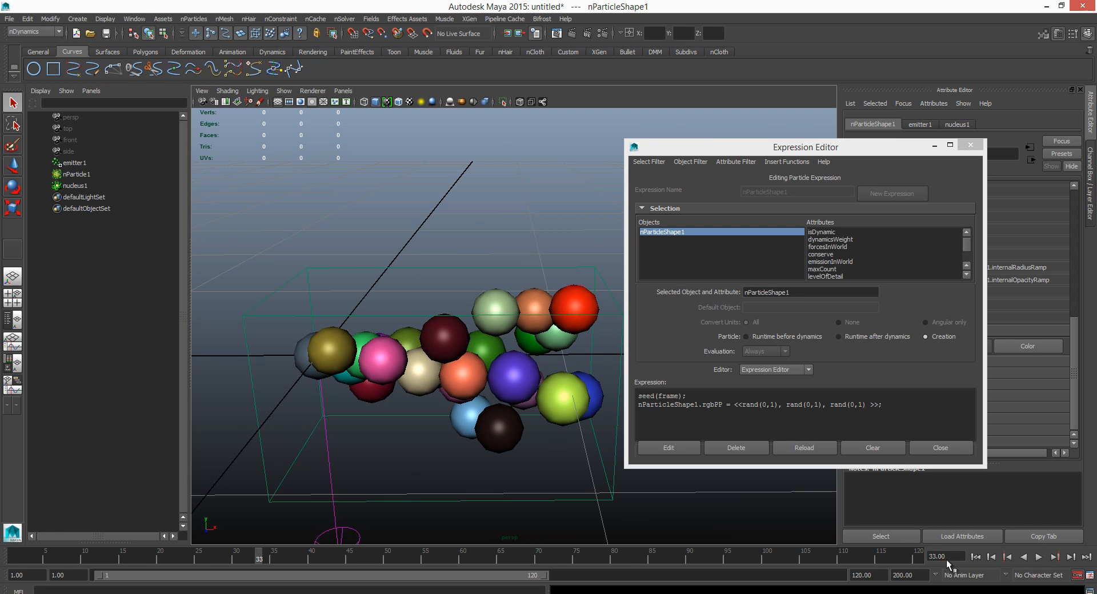
click(976, 556)
Set the particle radius of nParticleShape1 to 0.040.
drag(762, 146, 582, 221)
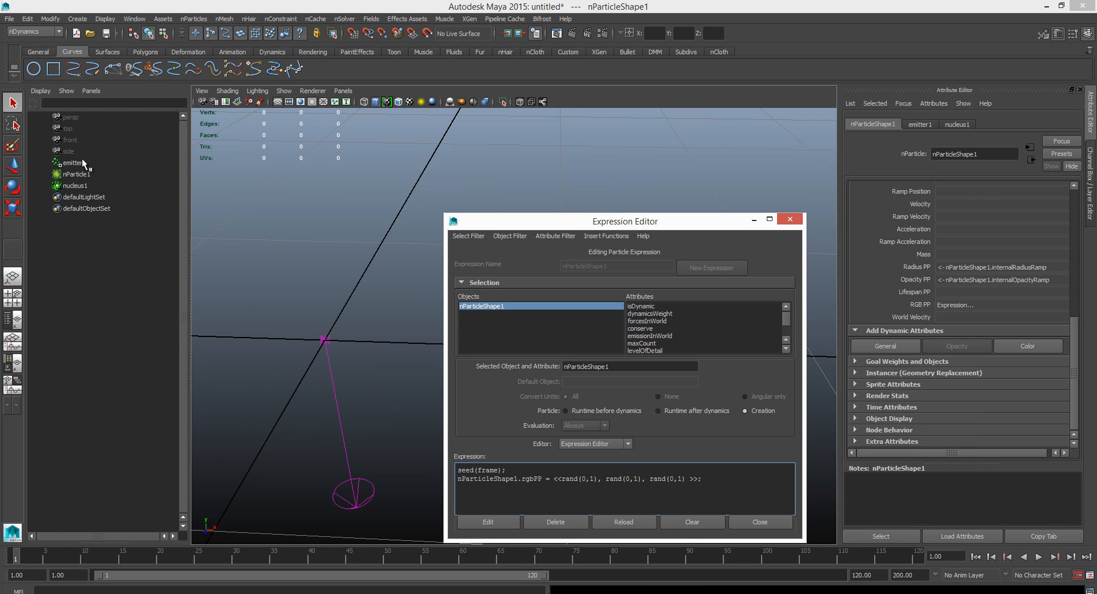
click(87, 173)
scroll(975, 352, up, 5)
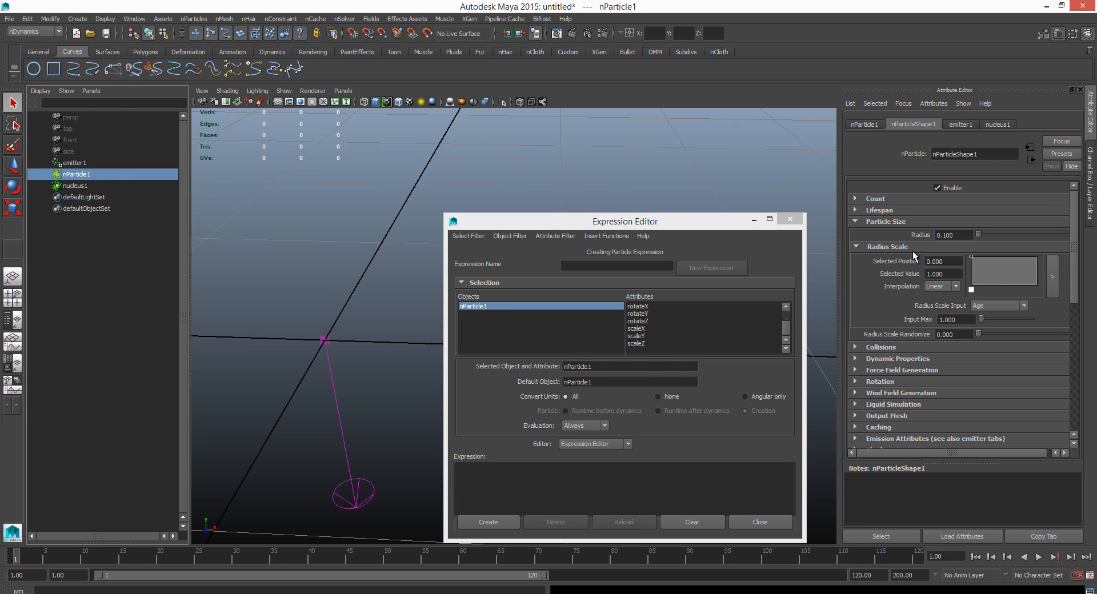
double_click(956, 236)
text(040)
key(Return)
click(656, 223)
drag(655, 223, 855, 149)
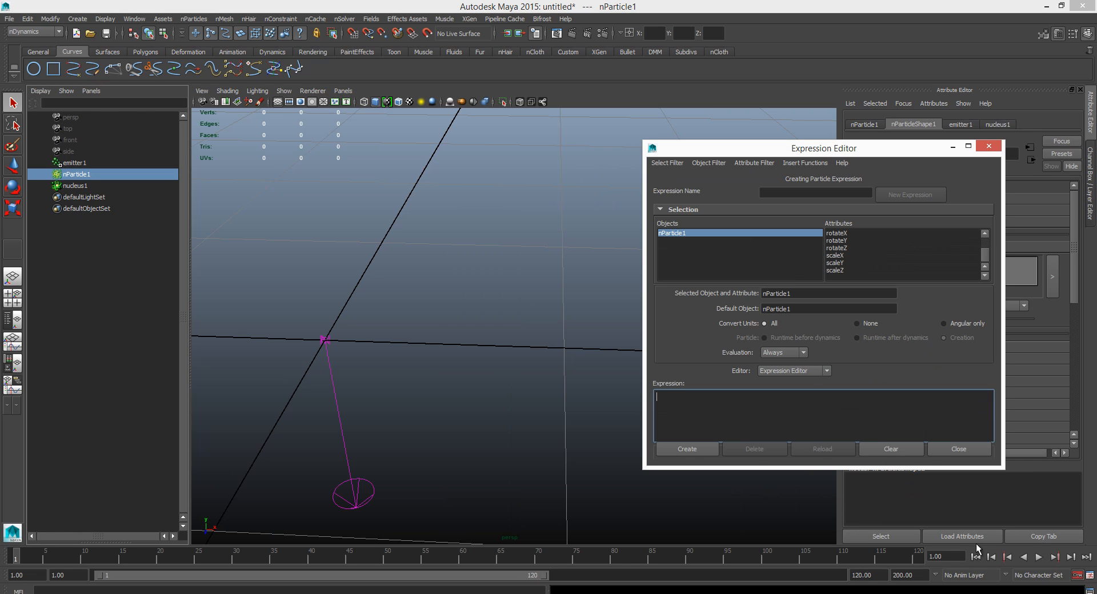
Set the emission rate of emitter1 to 40 particles per second and return to frame 1.
click(977, 559)
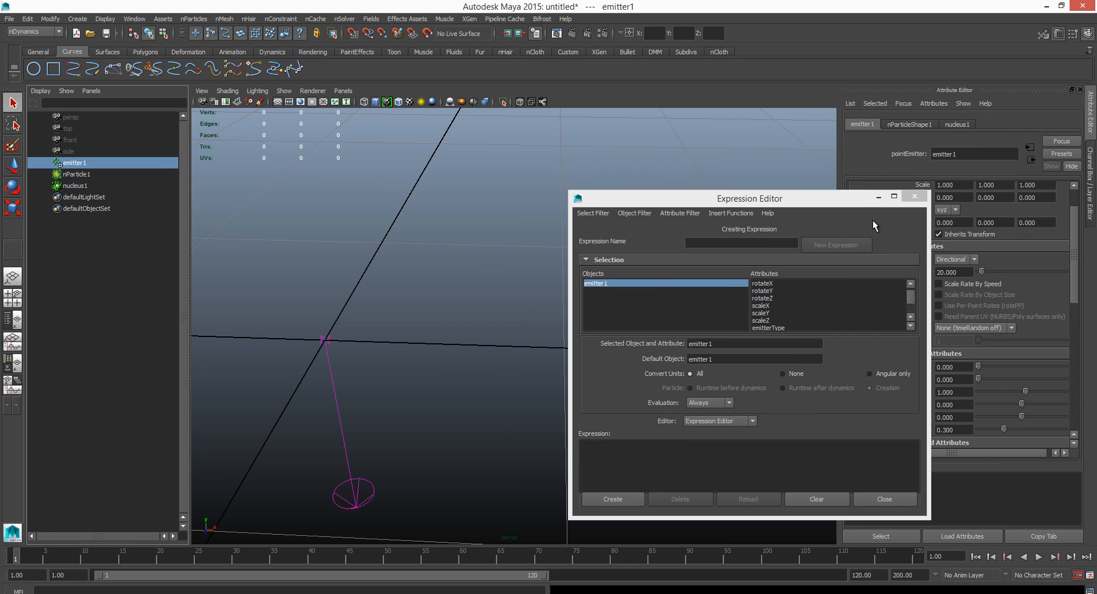
drag(842, 201, 785, 178)
double_click(952, 272)
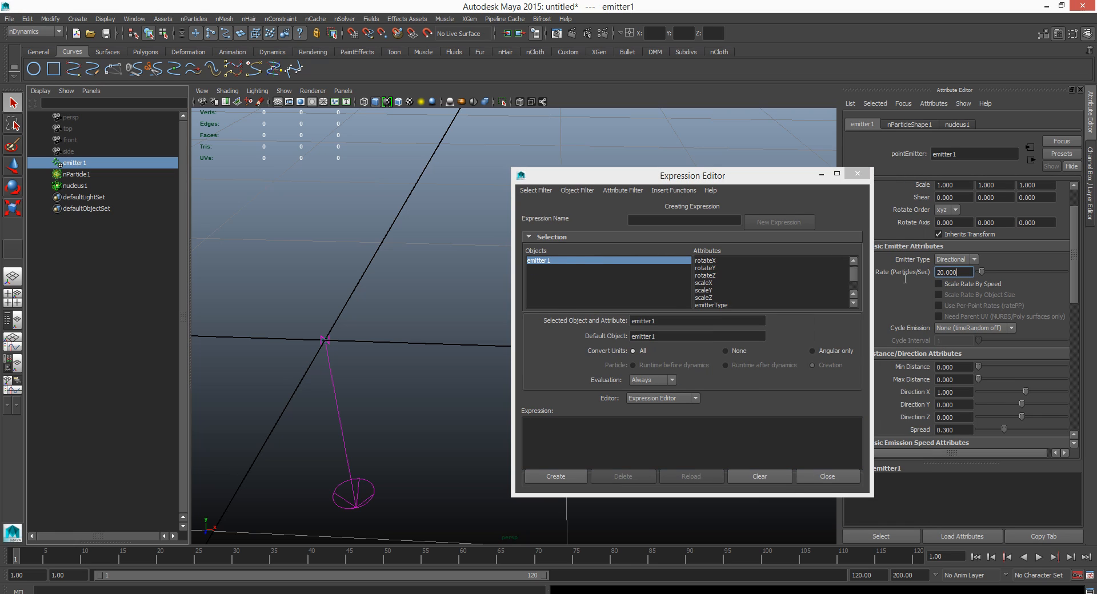
text(40)
key(Return)
drag(765, 185, 881, 170)
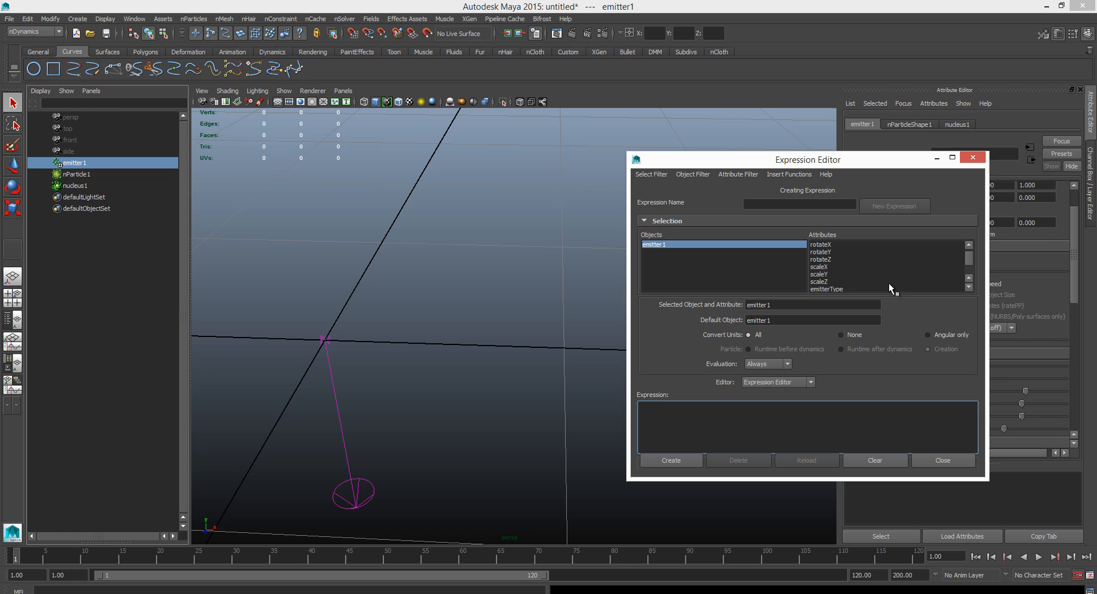
click(979, 556)
alt+middle_drag(516, 410, 524, 398)
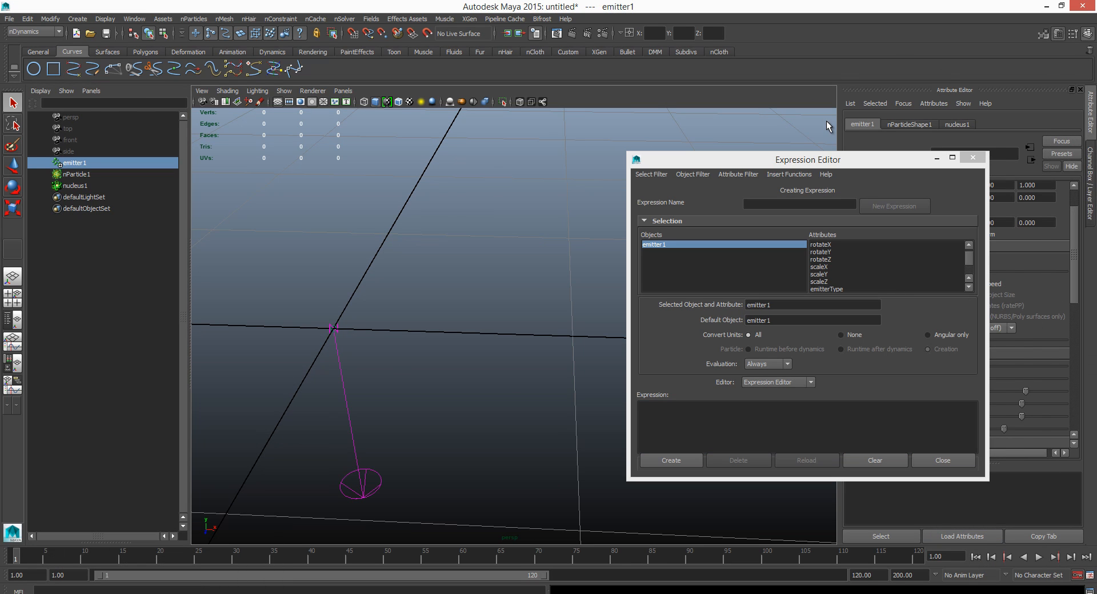
Bring the creation expression of nParticleShape1 back into the Expression Editor beside the emitter view.
click(74, 174)
key(Down)
drag(599, 150, 807, 125)
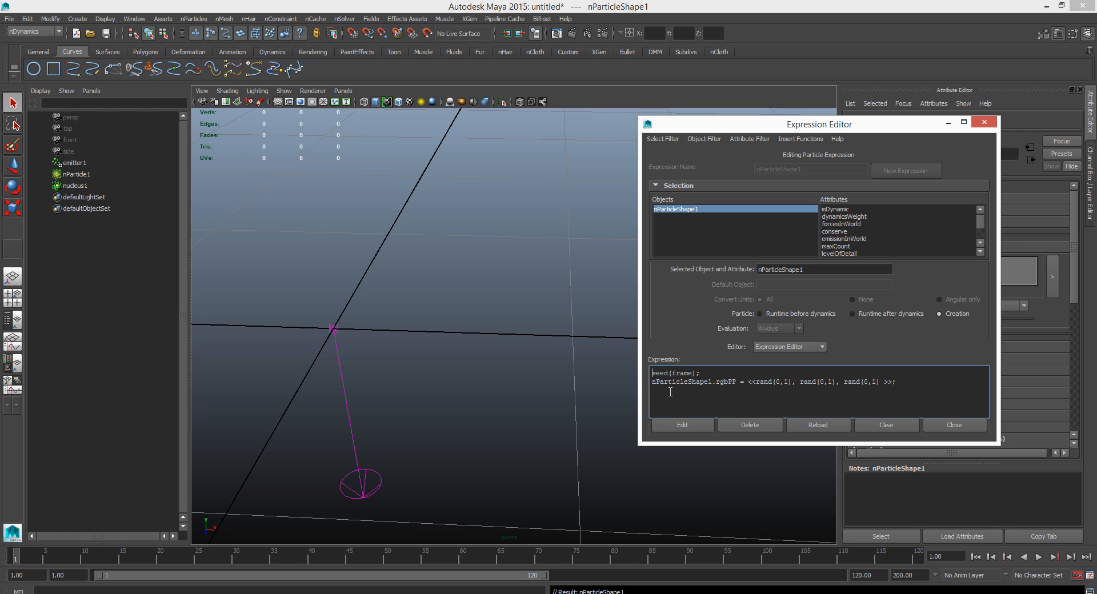
Advance the simulation frame by frame to frame 3 and examine the emitted particles' colours up close.
click(1069, 557)
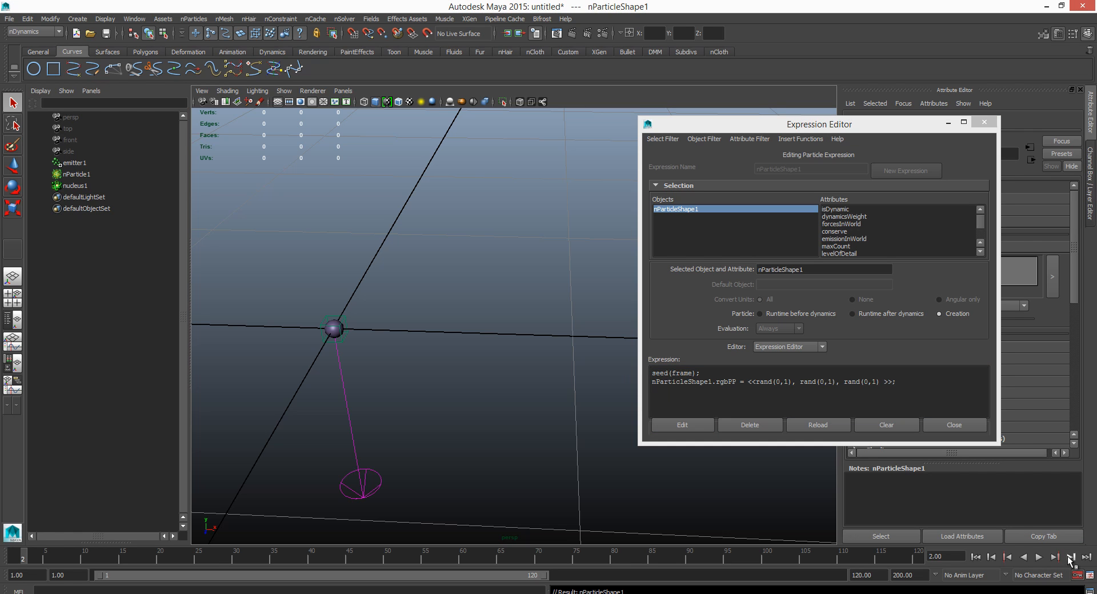
click(1070, 557)
alt+drag(346, 412, 372, 332)
alt+right_drag(374, 342, 427, 447)
alt+middle_drag(383, 401, 490, 409)
alt+drag(374, 366, 393, 443)
alt+middle_drag(395, 377, 429, 391)
alt+drag(428, 414, 415, 351)
alt+middle_drag(413, 365, 439, 382)
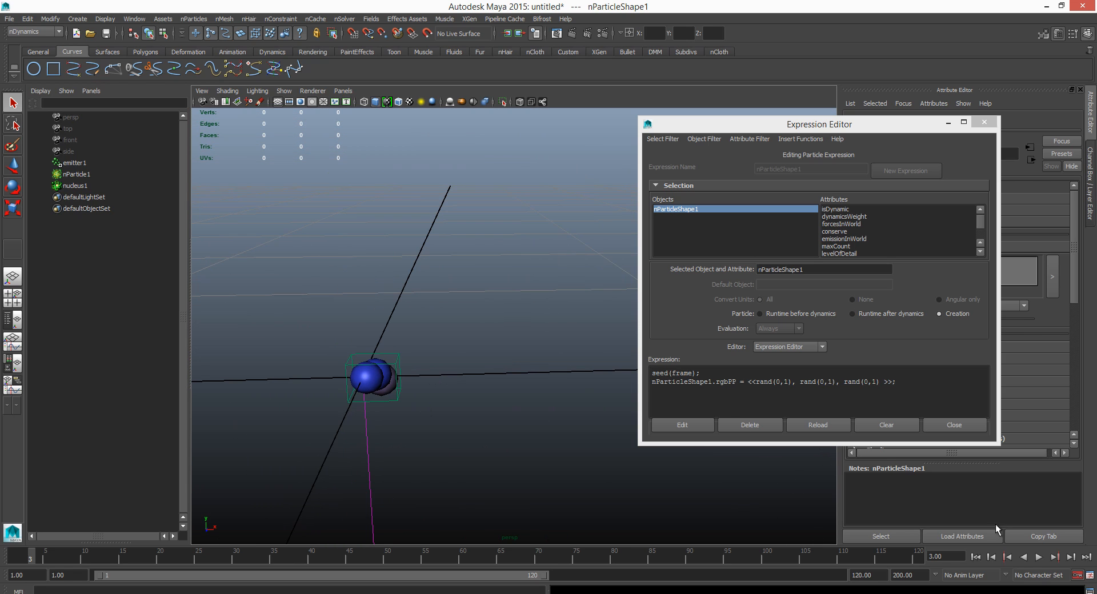
Advance the simulation to frame 5, examining from several angles the colour of the particles born on each frame.
click(1068, 557)
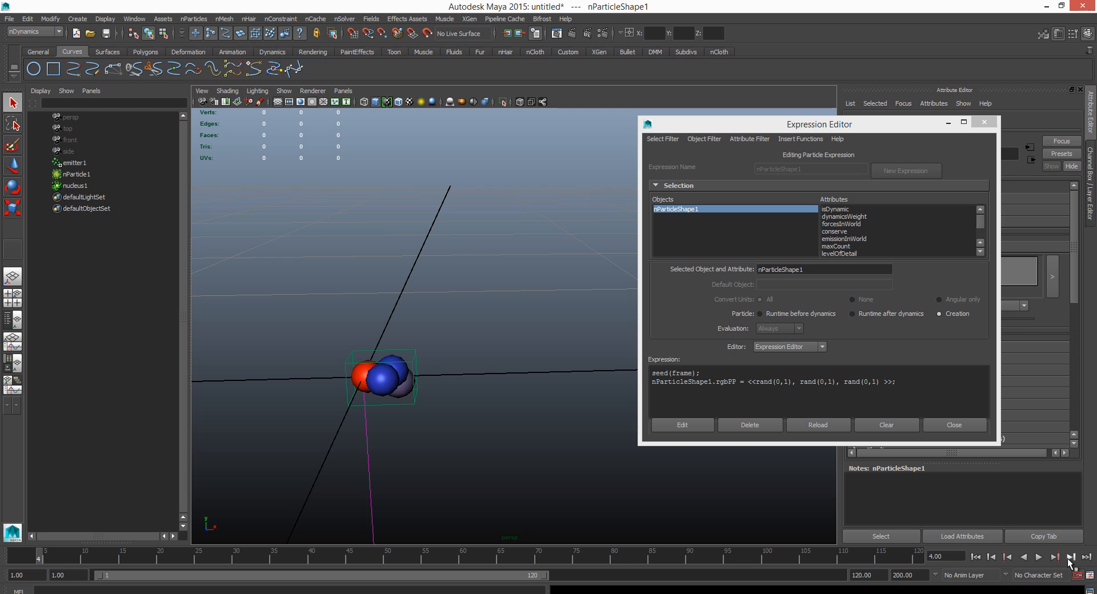
mouse_move(458, 396)
alt+mouse_down()
mouse_move(475, 391)
mouse_move(451, 399)
alt+mouse_up()
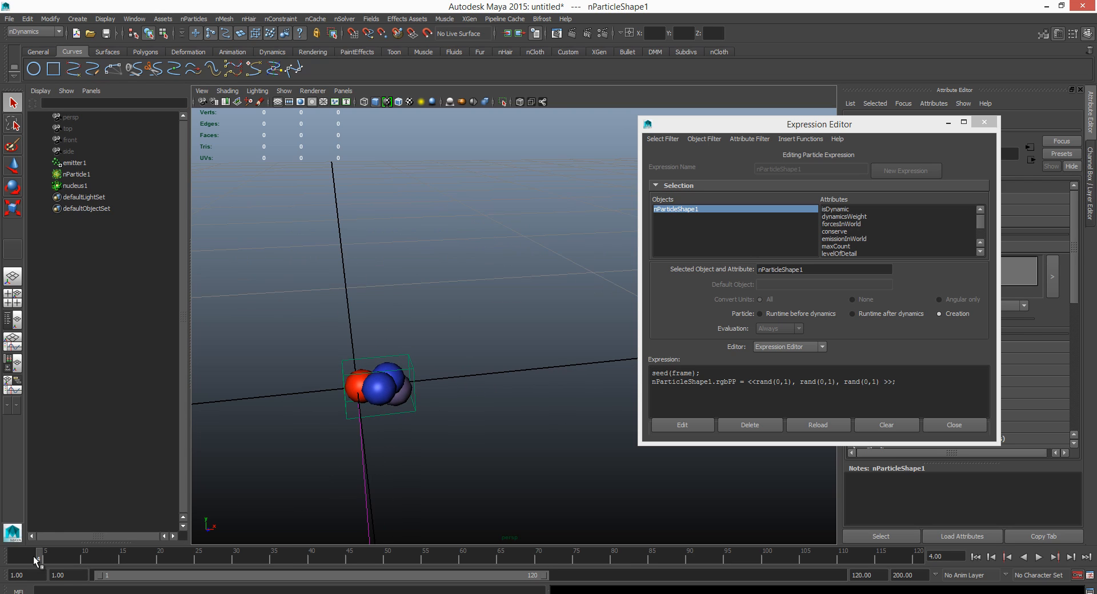
click(1068, 558)
alt+drag(582, 394, 584, 457)
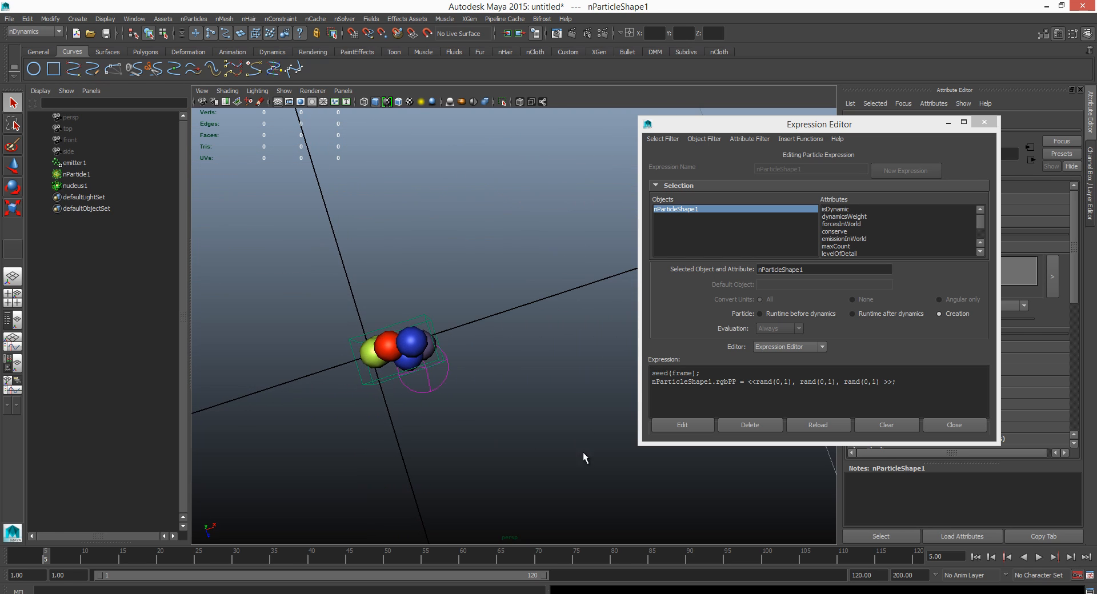
alt+right_drag(424, 329, 474, 400)
alt+drag(465, 414, 455, 366)
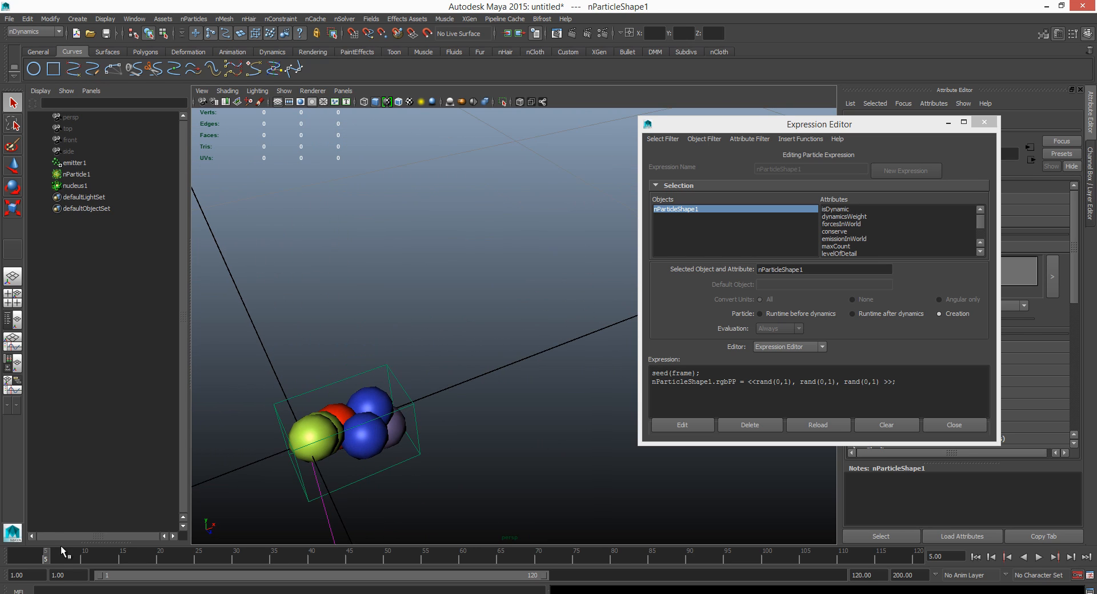
alt+drag(378, 438, 754, 489)
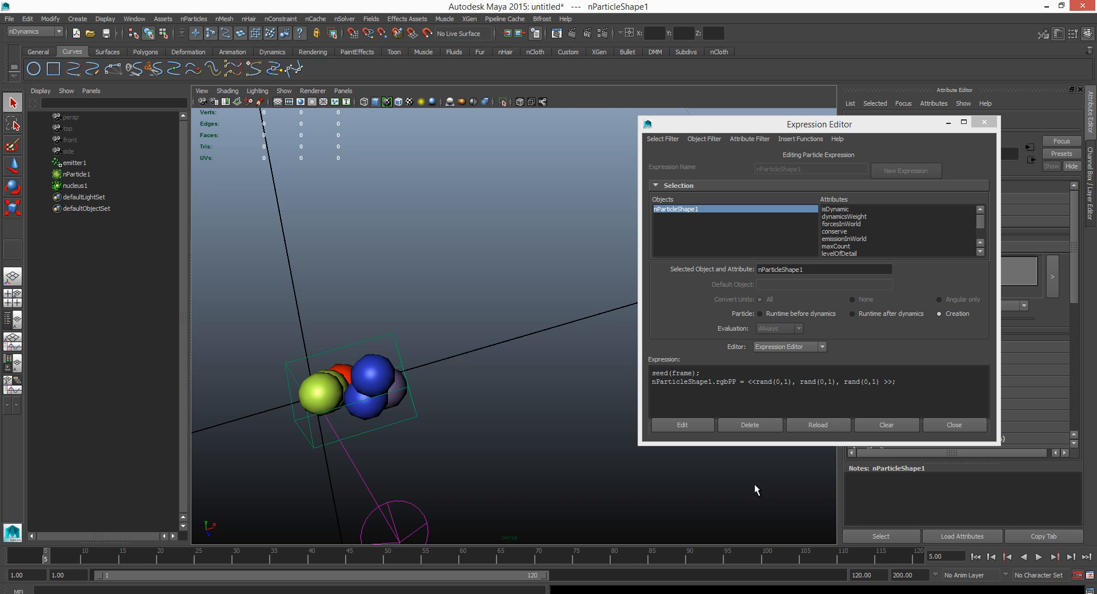
Advance the simulation to frame 8 and check whether particles born on the same frame share a colour.
click(1071, 558)
alt+drag(392, 417, 329, 401)
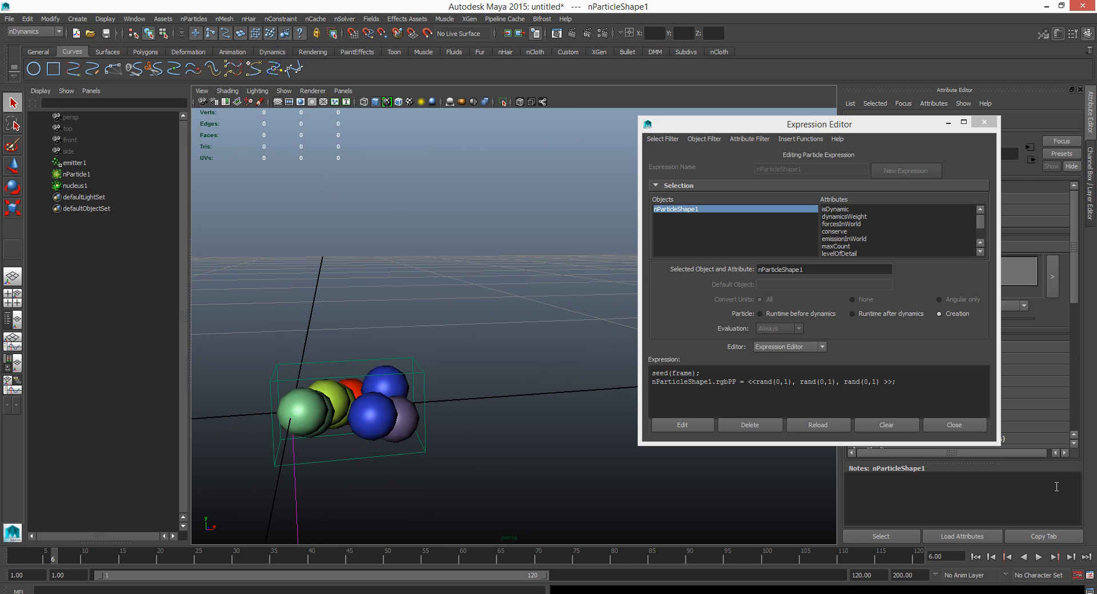
click(1071, 557)
mouse_move(234, 363)
alt+mouse_down()
mouse_move(308, 367)
mouse_move(328, 337)
mouse_move(245, 360)
alt+mouse_up()
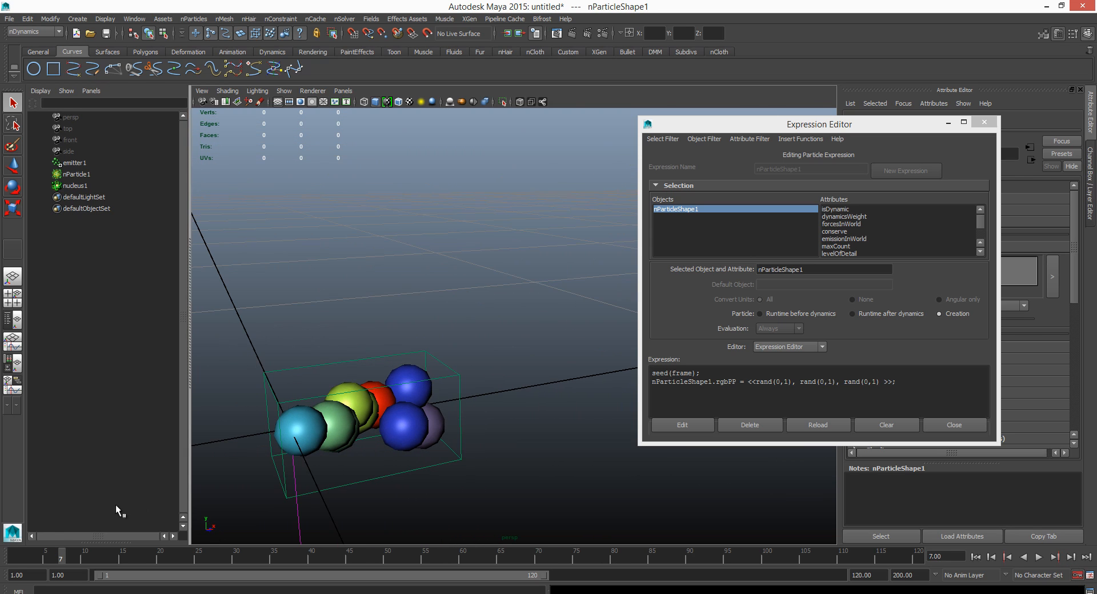
click(1070, 557)
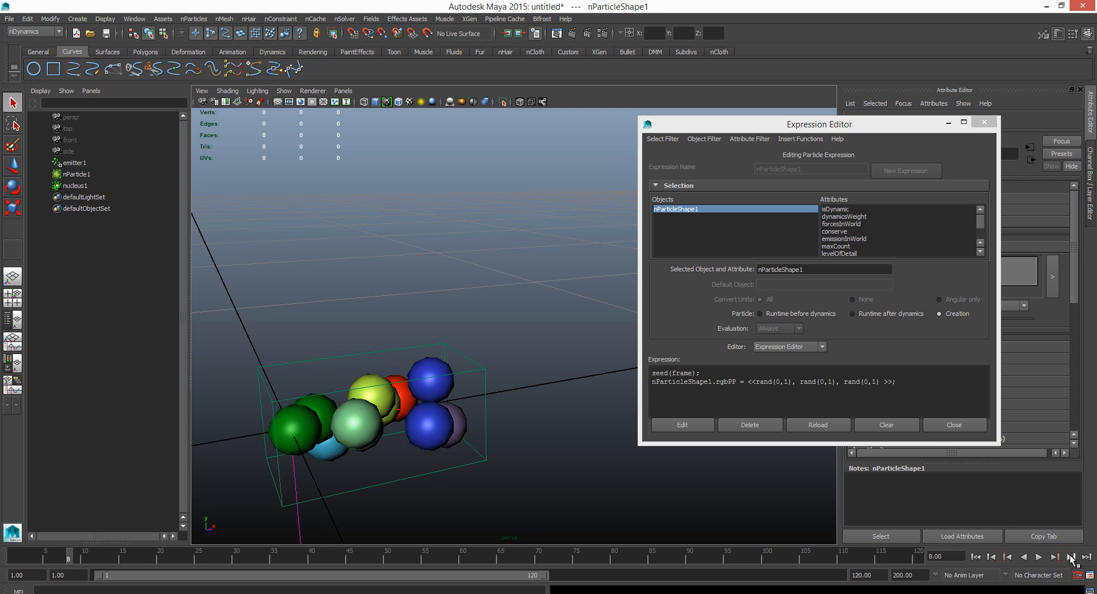
mouse_move(560, 450)
alt+mouse_down()
mouse_move(558, 507)
mouse_move(553, 435)
alt+mouse_up()
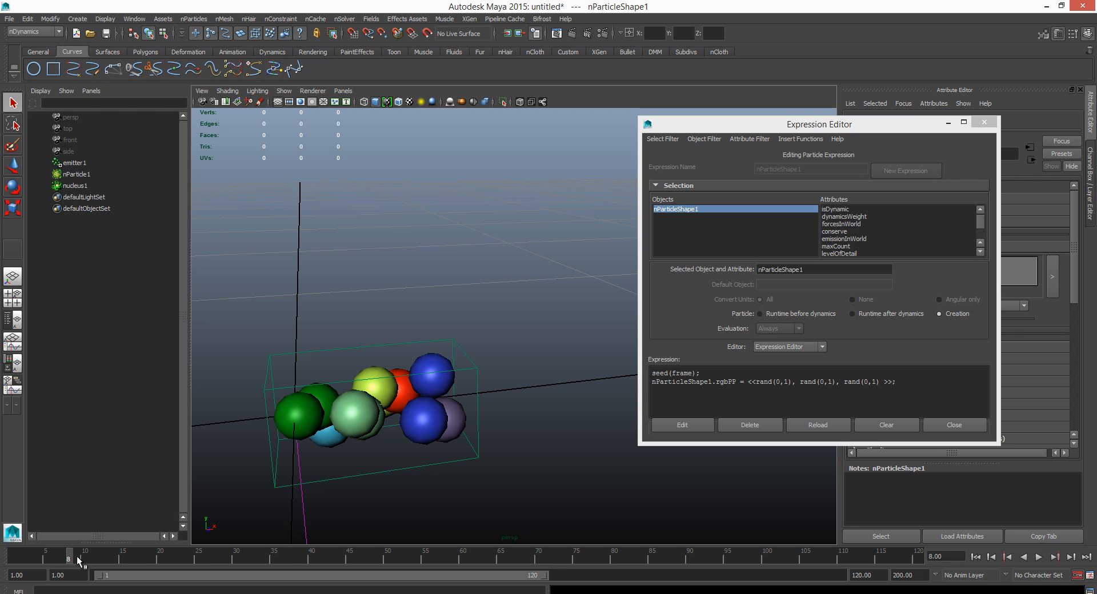
Change the seed call in the nParticleShape1 creation expression to seed(particleId) and apply the edit.
click(683, 373)
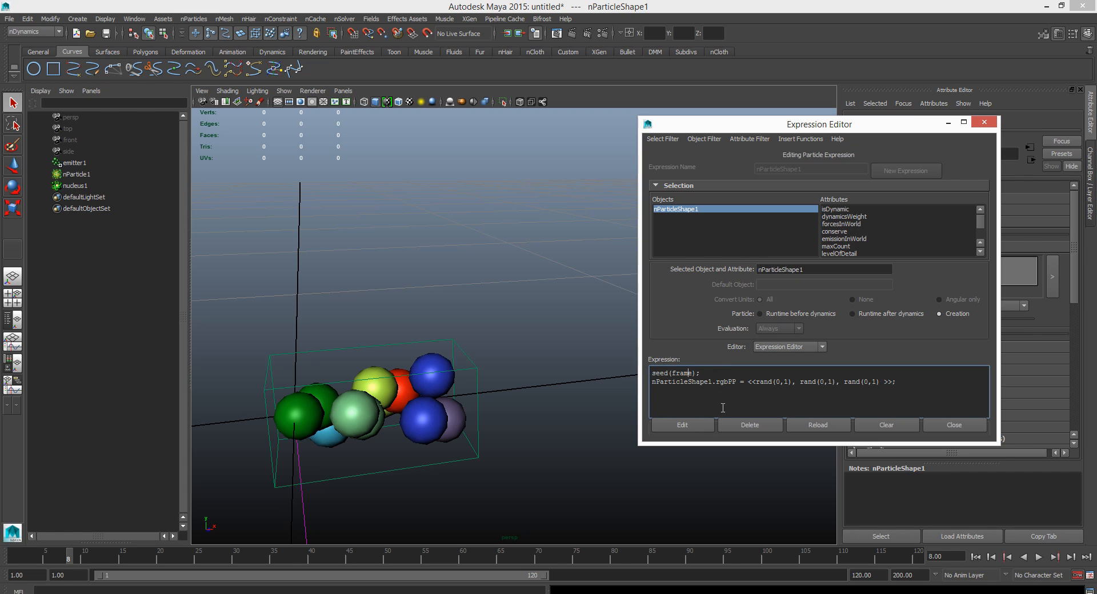
key(ctrl+shift+Left)
text(particleId)
click(692, 421)
drag(811, 123, 737, 124)
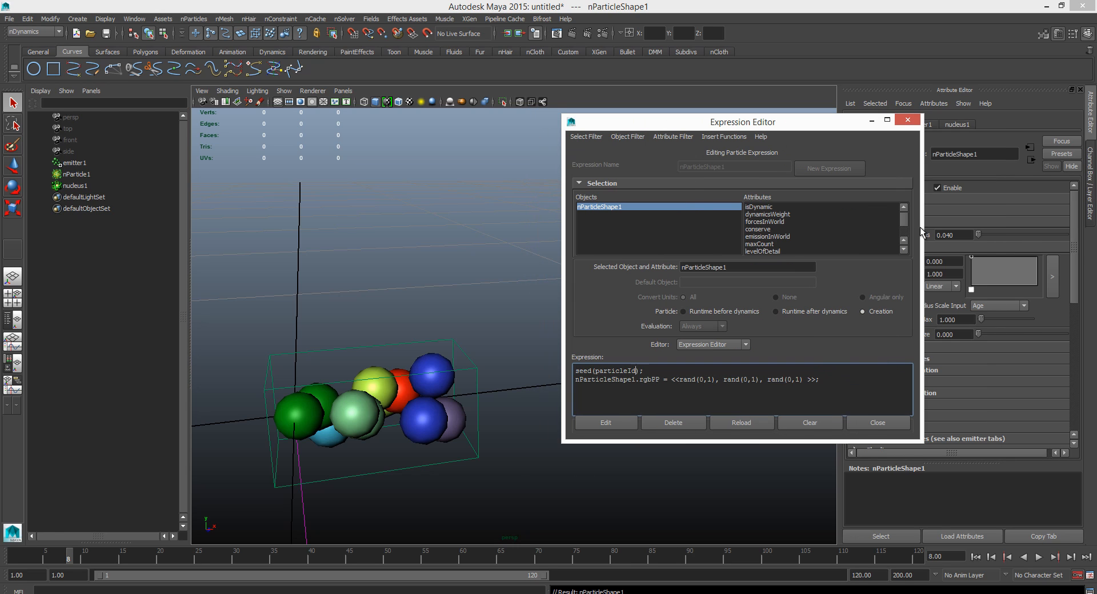
Rewind to frame 1 and advance the simulation to frame 8, checking whether each particle gets its own colour.
click(975, 556)
alt+drag(328, 436, 360, 426)
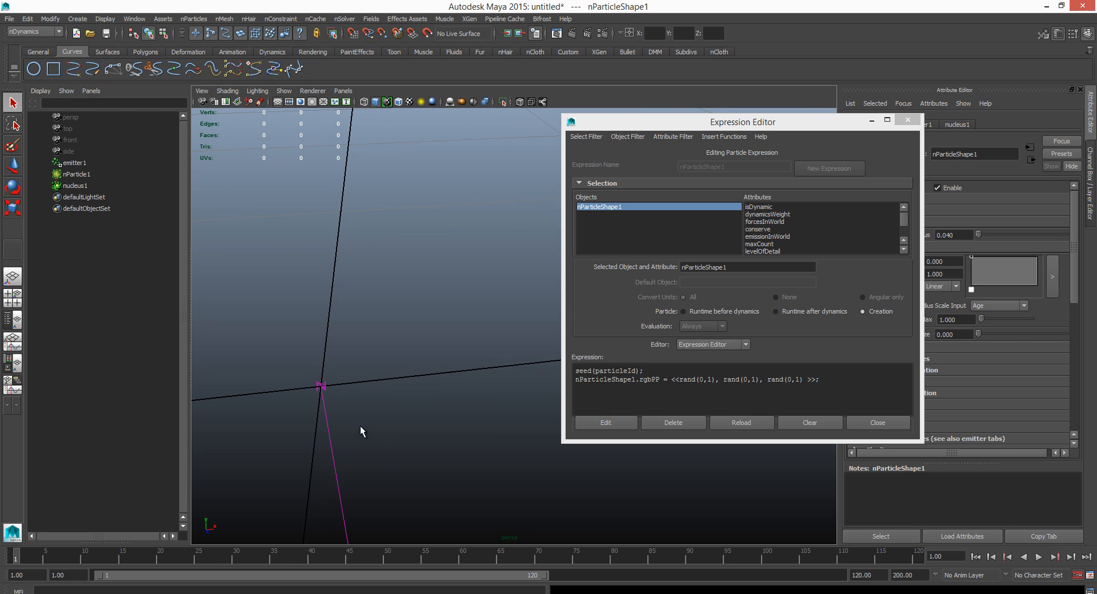
click(1070, 557)
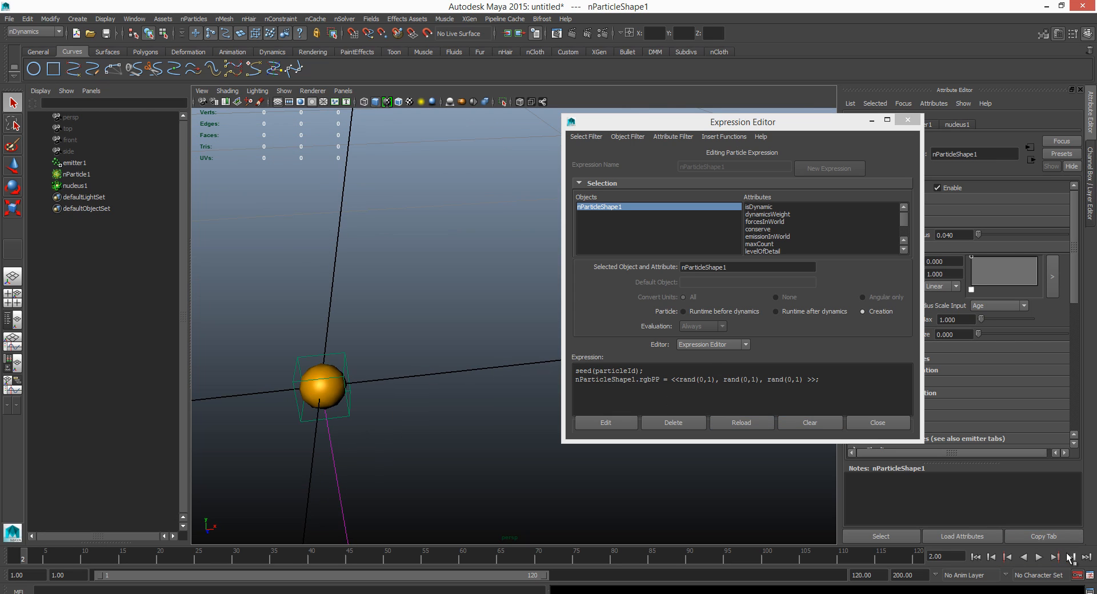
click(1070, 557)
click(1070, 557)
click(1070, 557)
click(1069, 557)
click(1070, 557)
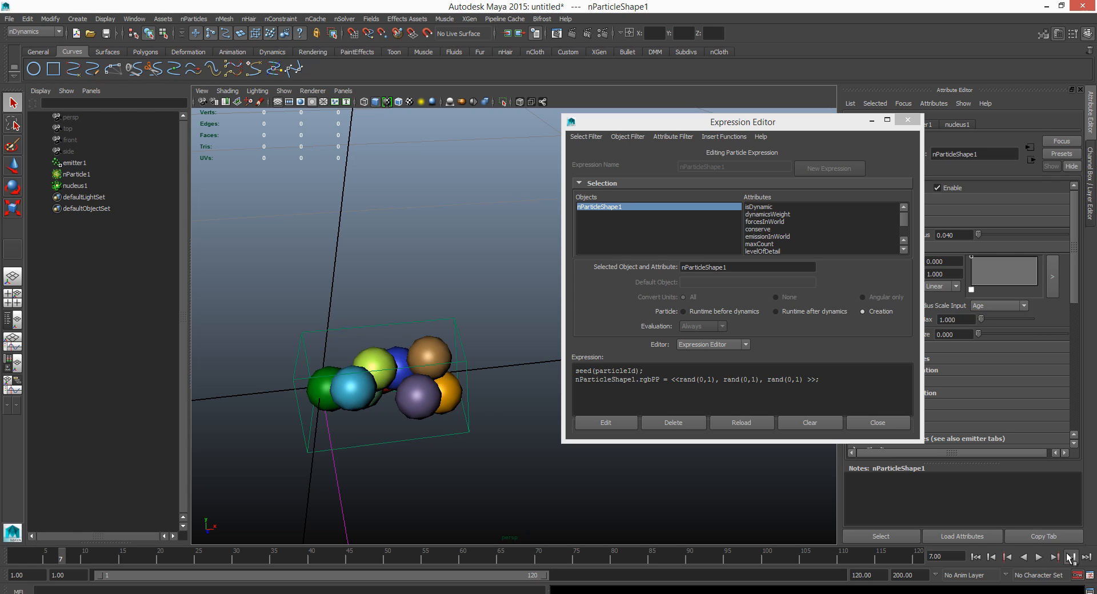
click(1070, 557)
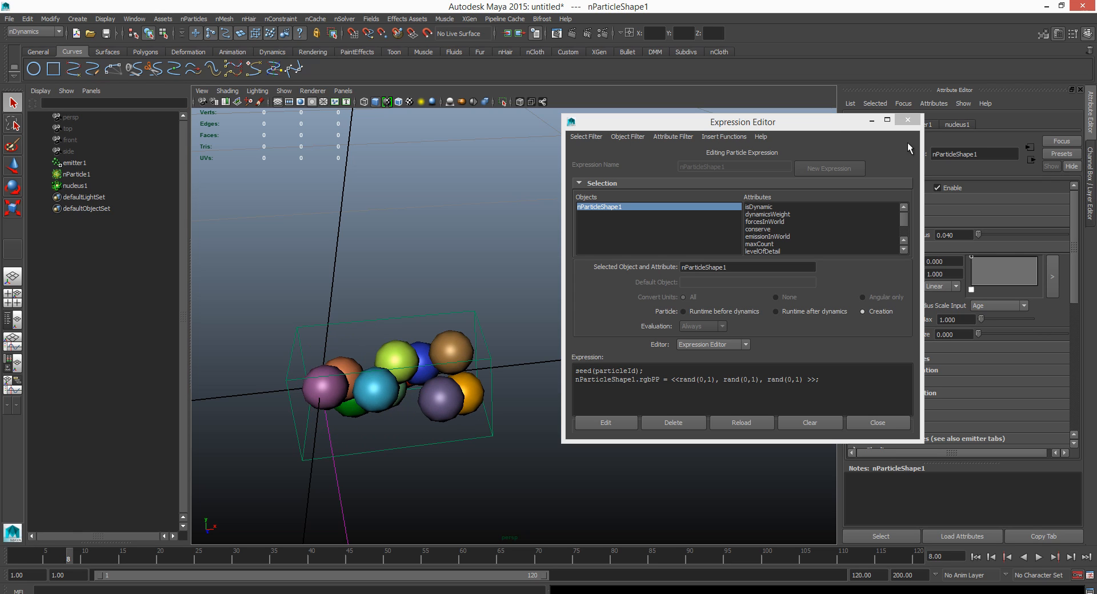
Set emitter1's rate to 5 particles per second and move the Expression Editor clear of the particles.
click(84, 163)
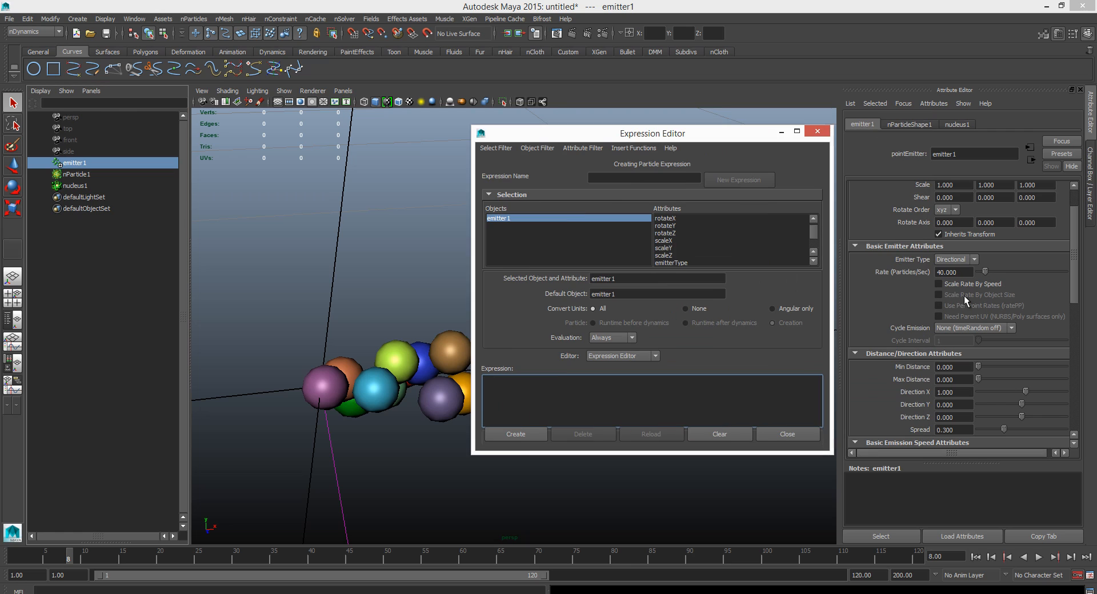
double_click(953, 273)
text(5)
key(Return)
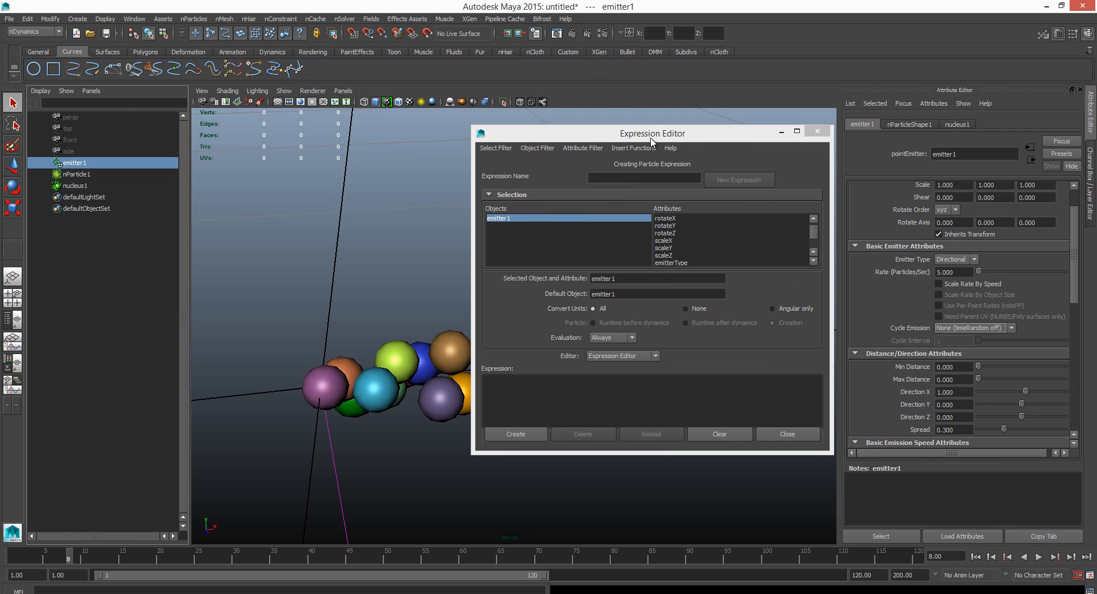
drag(667, 132, 785, 120)
Step the simulation from frame 1 to frame 41 and examine the colour order of the sparsely emitted particles.
click(975, 557)
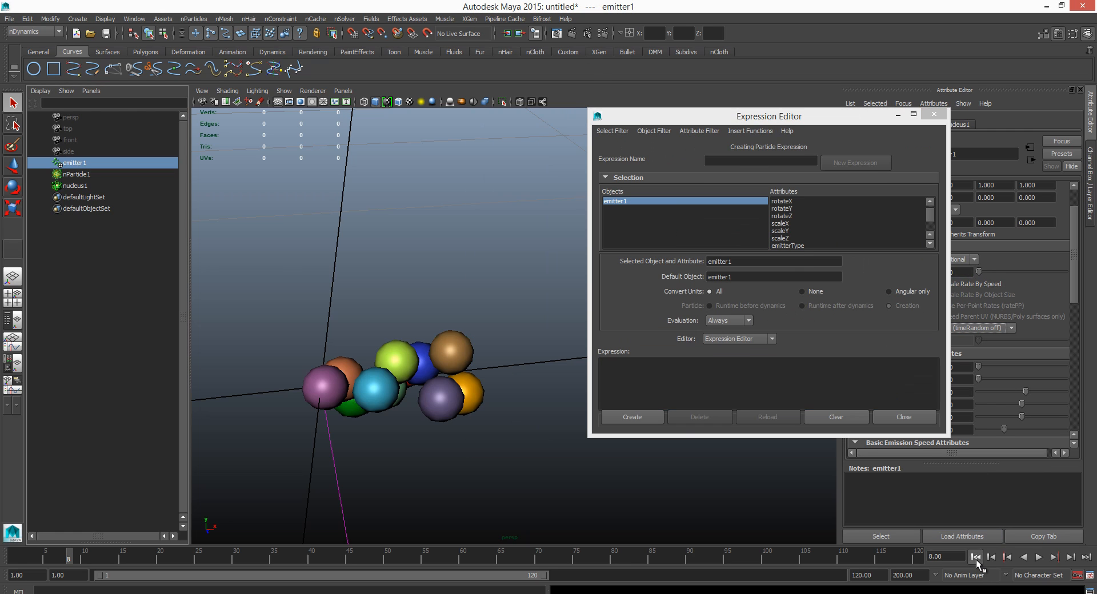
click(1068, 558)
click(1068, 558)
click(1069, 558)
click(1068, 558)
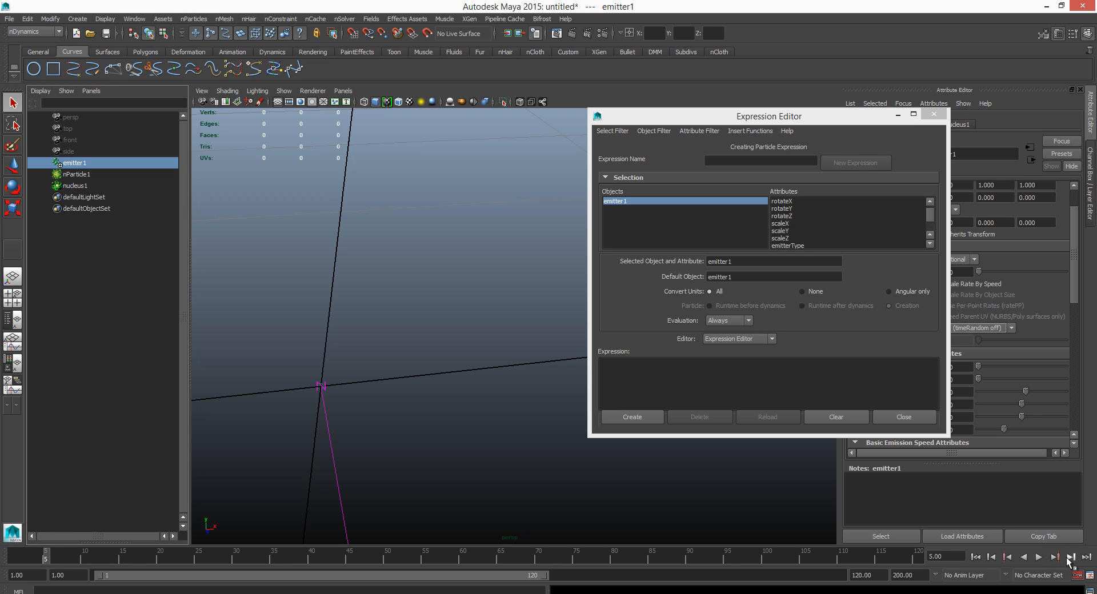
click(1068, 558)
click(1068, 558)
click(1068, 558)
click(1068, 558)
click(1068, 558)
click(1068, 558)
click(1068, 558)
click(1068, 558)
click(1068, 559)
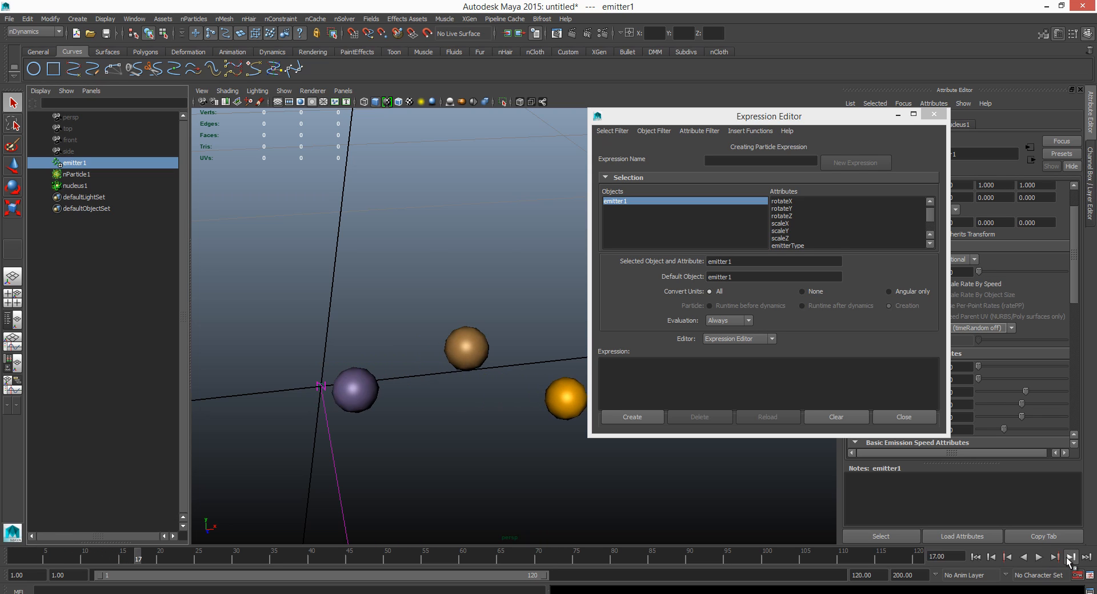
click(1068, 558)
click(1068, 558)
click(1068, 558)
click(1069, 558)
click(1068, 558)
click(1068, 558)
click(1068, 558)
click(1068, 558)
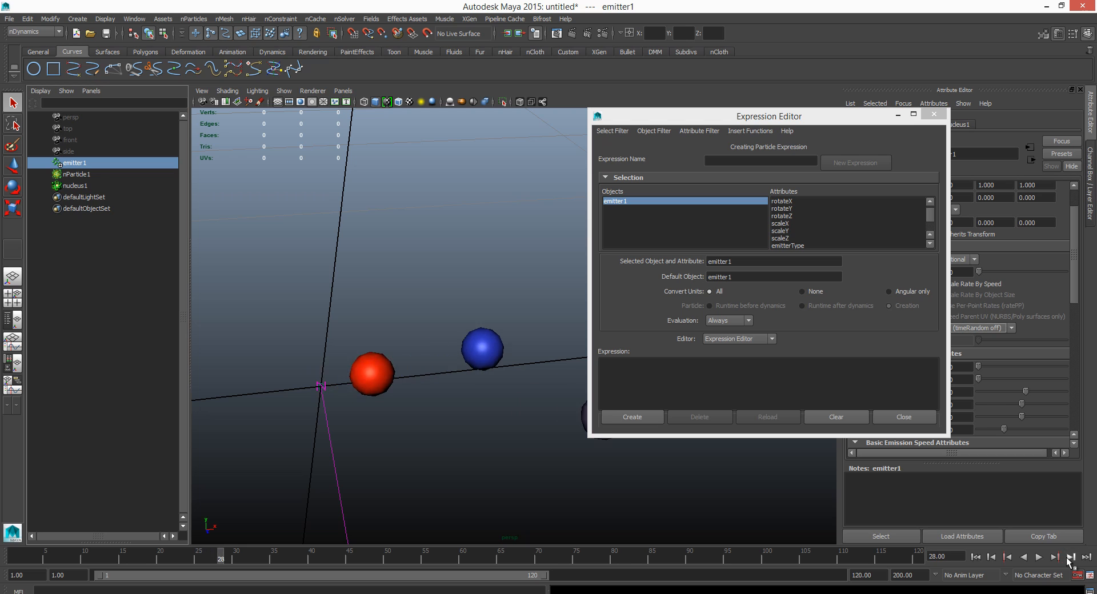
click(1068, 558)
click(1068, 558)
click(1068, 558)
click(1069, 558)
click(1068, 558)
click(1068, 558)
click(1068, 558)
click(1068, 559)
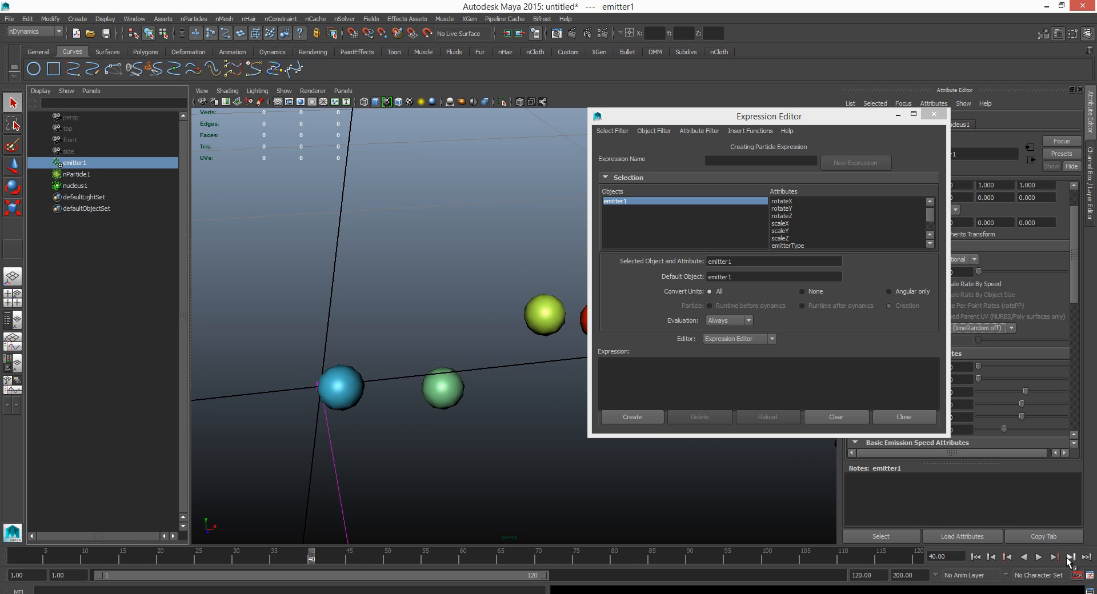
click(1068, 558)
click(1068, 558)
alt+drag(549, 394, 446, 348)
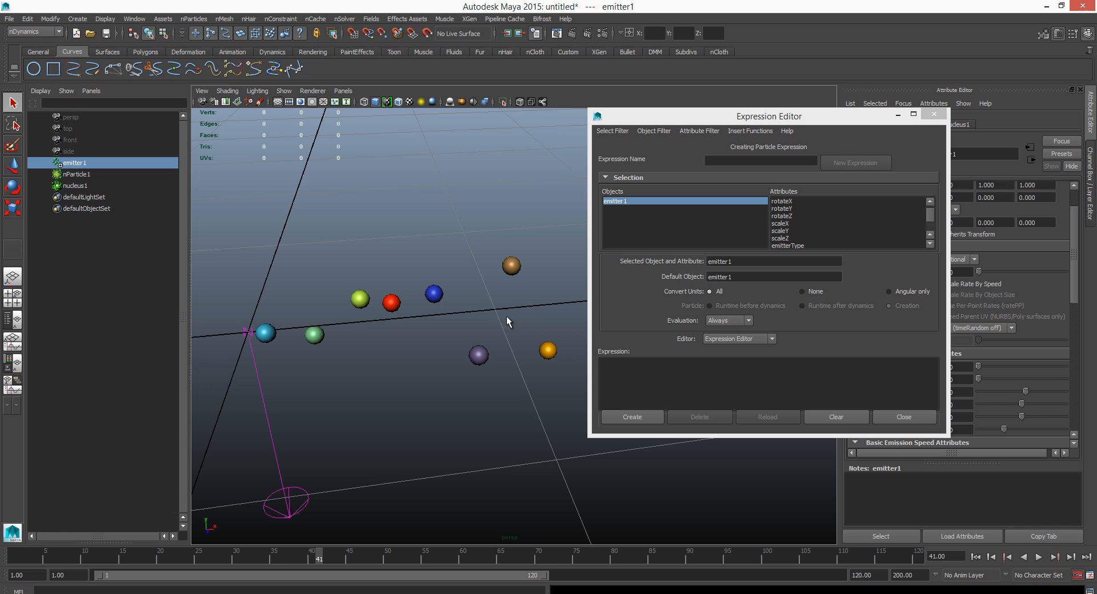
Replay the simulation from frame 1 three times, comparing the particle colours between runs.
click(975, 557)
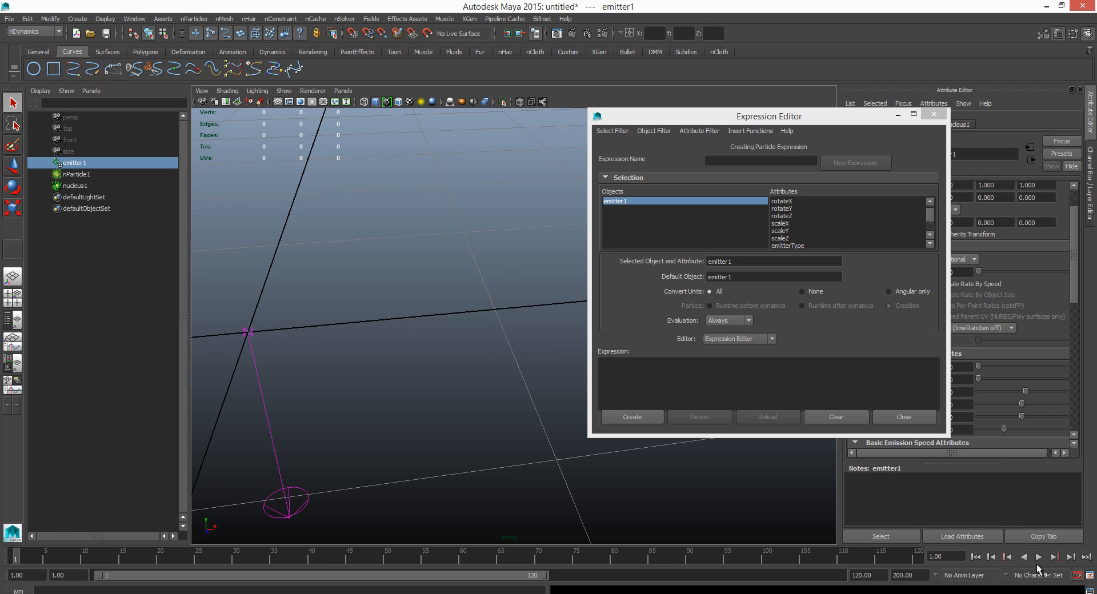
click(1038, 559)
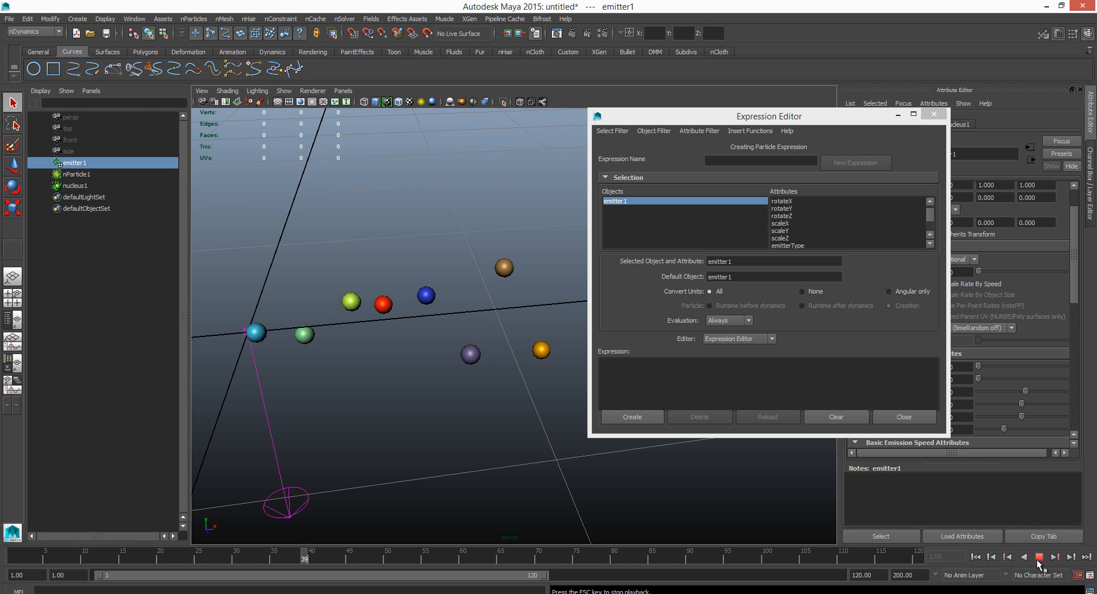
key(Escape)
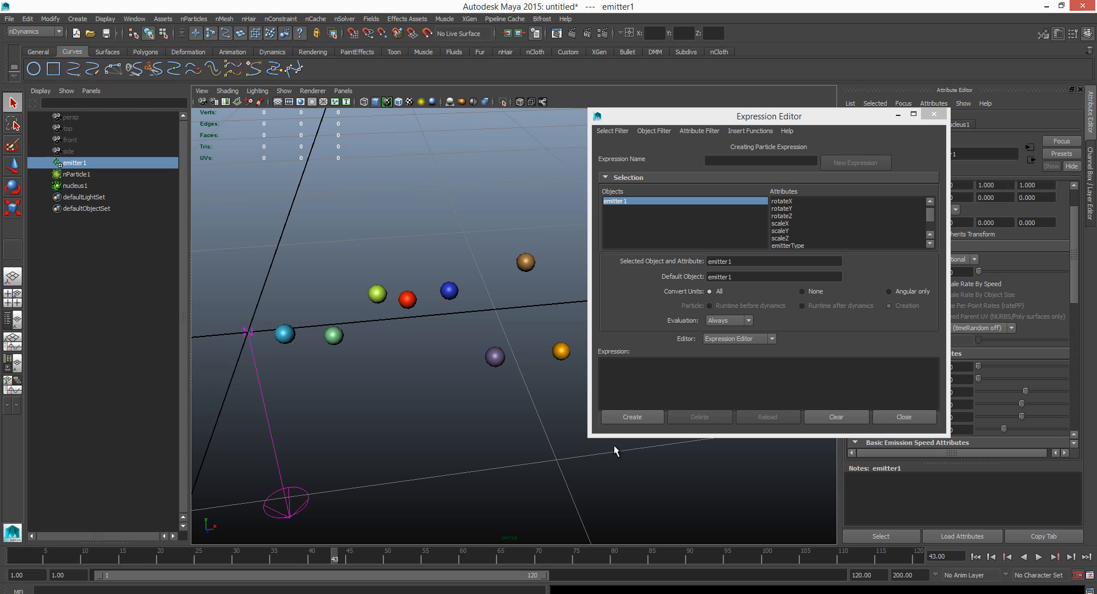
click(977, 558)
click(1039, 558)
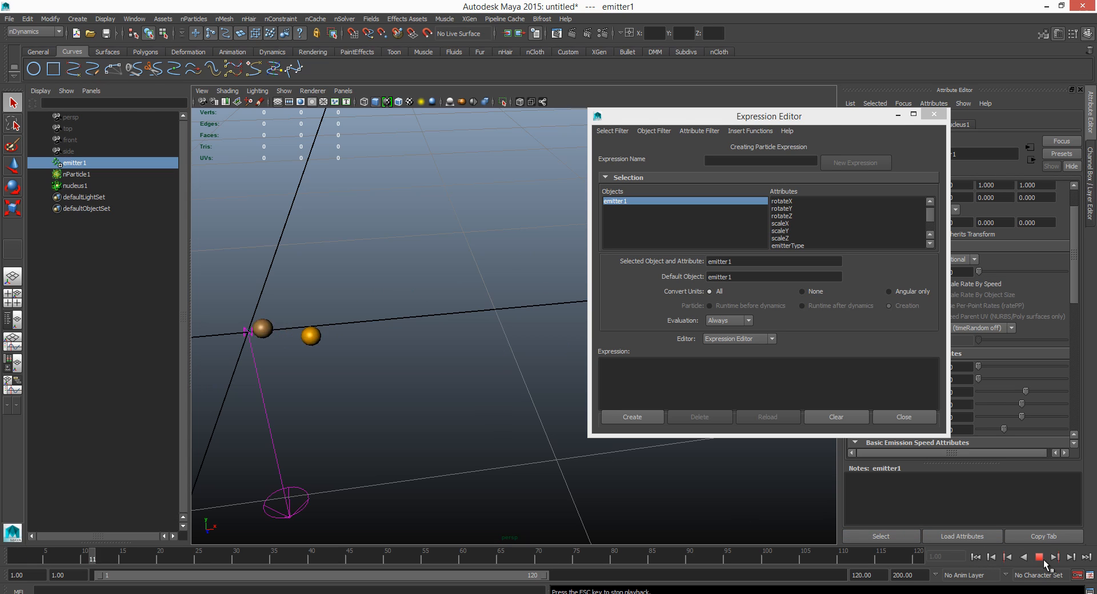
click(1041, 558)
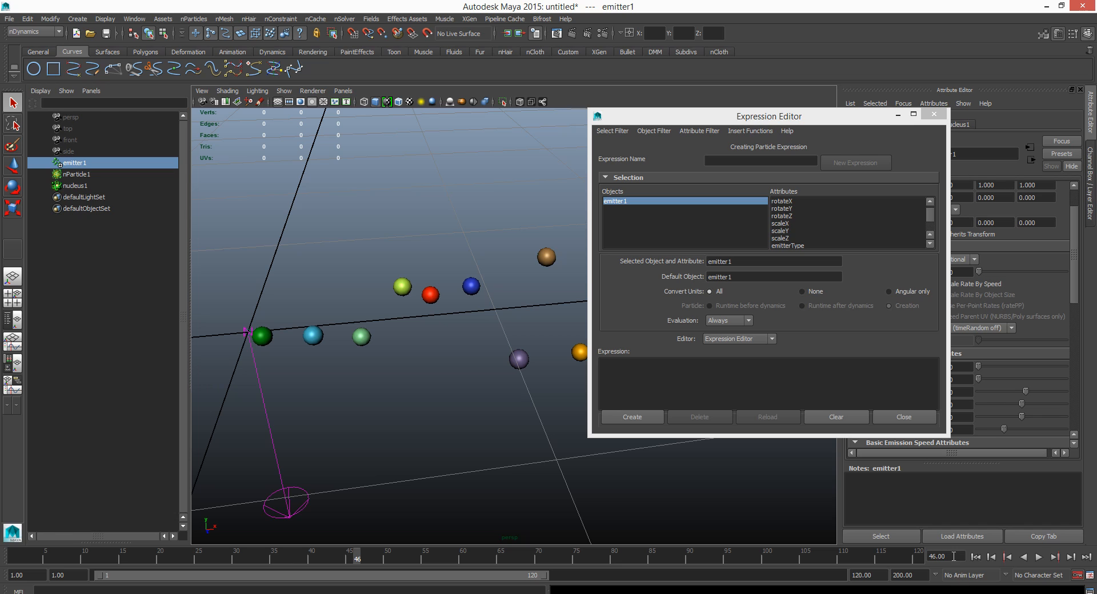
click(975, 557)
click(1039, 557)
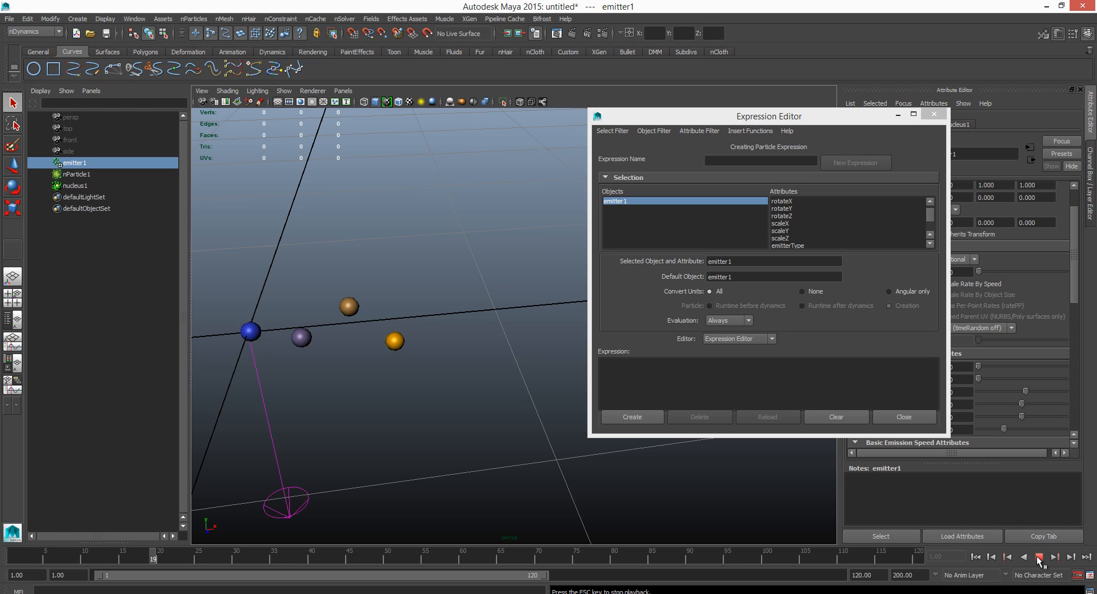
click(1039, 557)
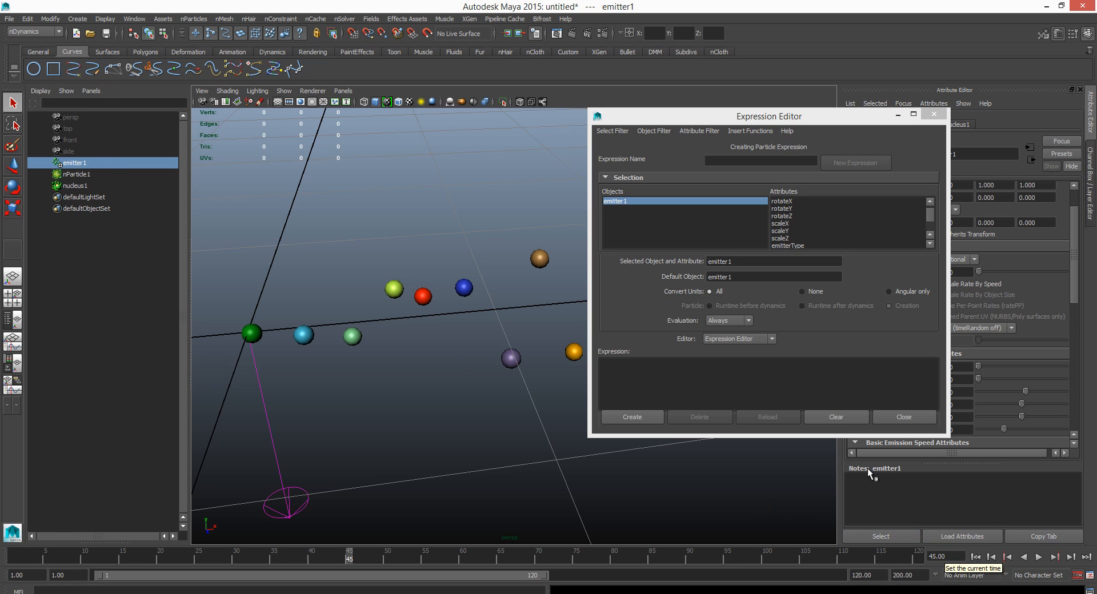
Change the seed call in the nParticleShape1 creation expression to seed(nParticleShape1.particleId+1).
click(106, 173)
key(Down)
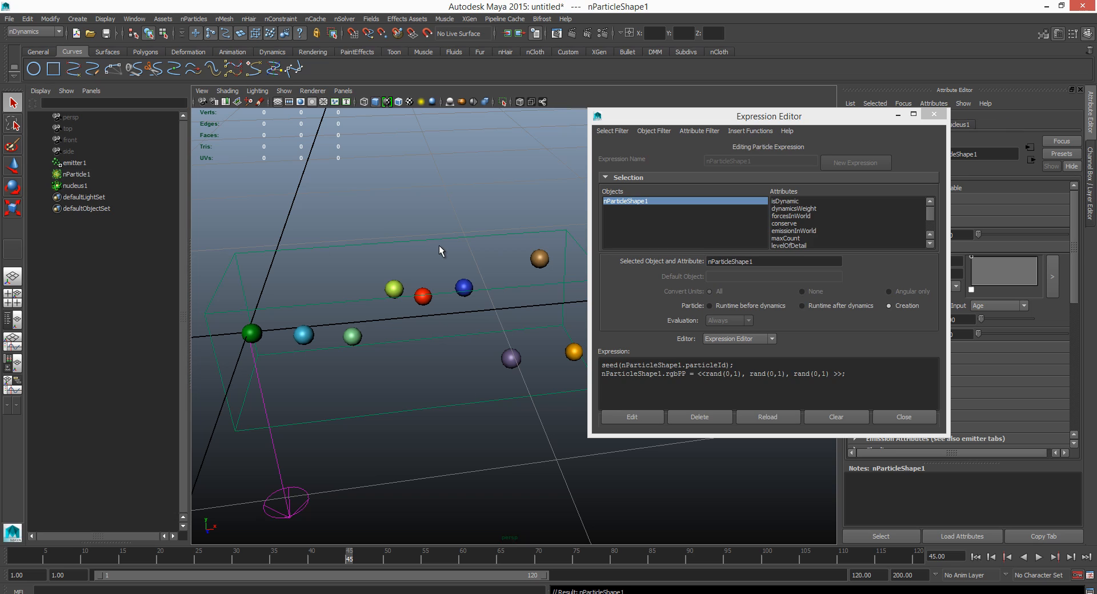
click(725, 365)
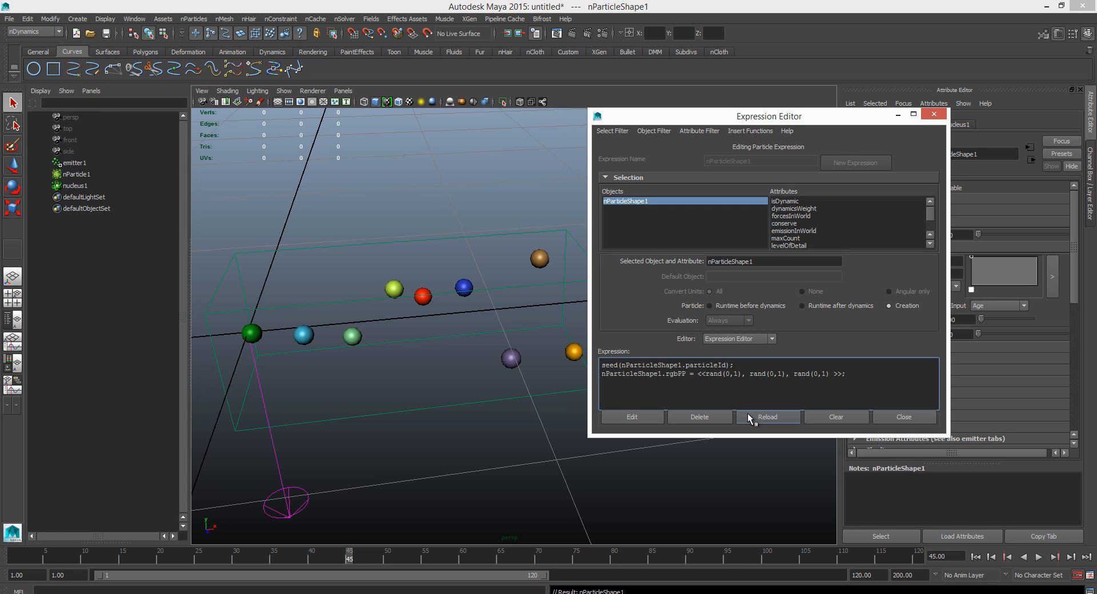
text(+1)
Rewind and step the simulation to frame 22, checking whether the particles' colour order has changed.
click(975, 557)
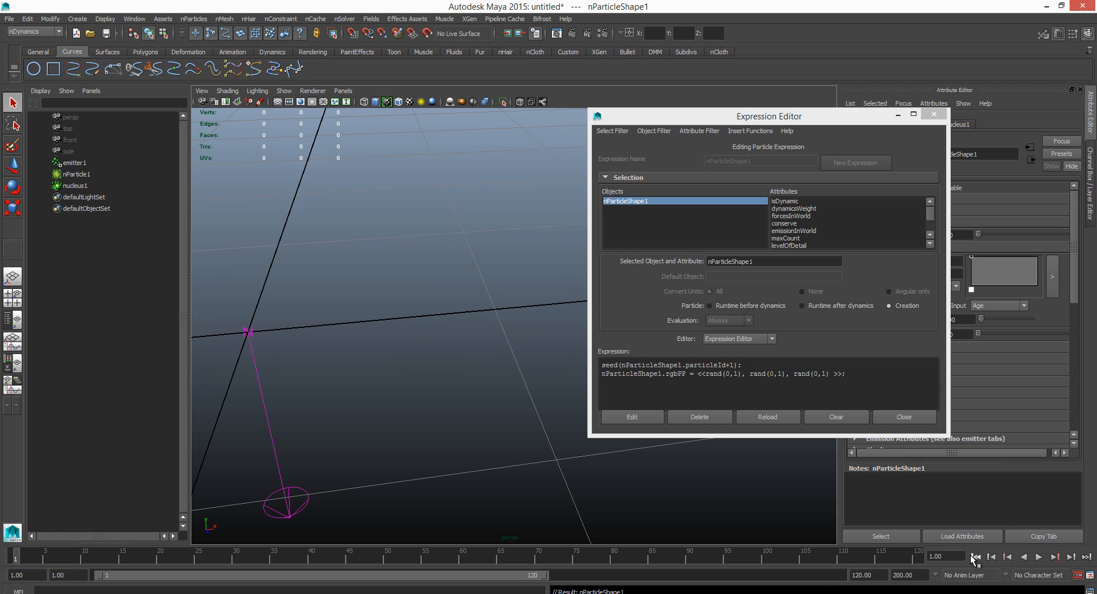
click(1070, 557)
click(1069, 557)
click(1070, 557)
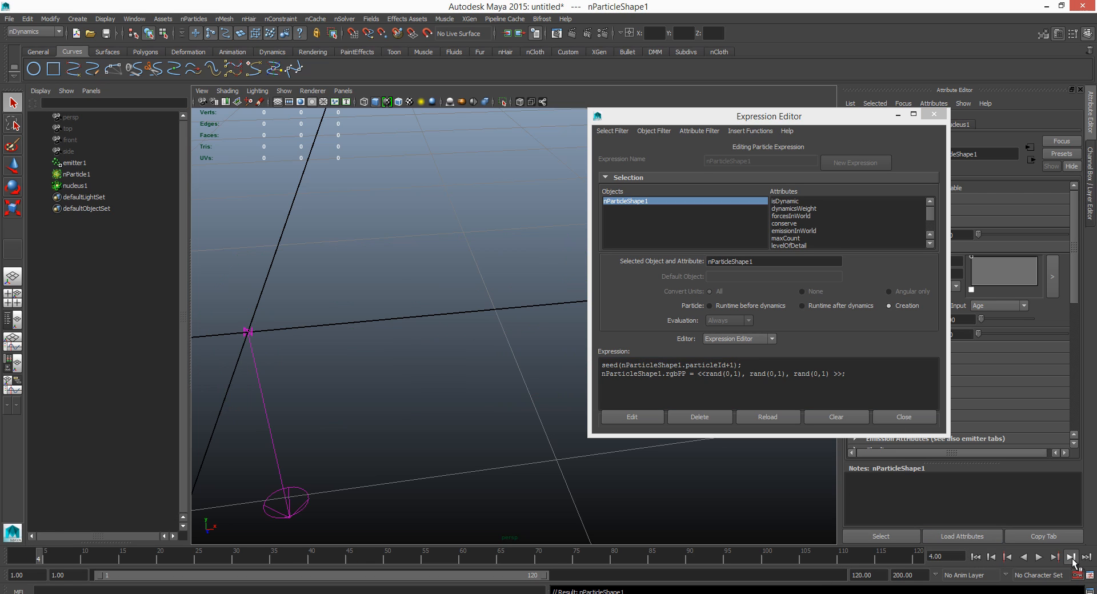
click(1073, 560)
click(1073, 560)
click(1073, 560)
click(1072, 560)
click(1073, 560)
click(1073, 561)
click(1072, 560)
click(1073, 561)
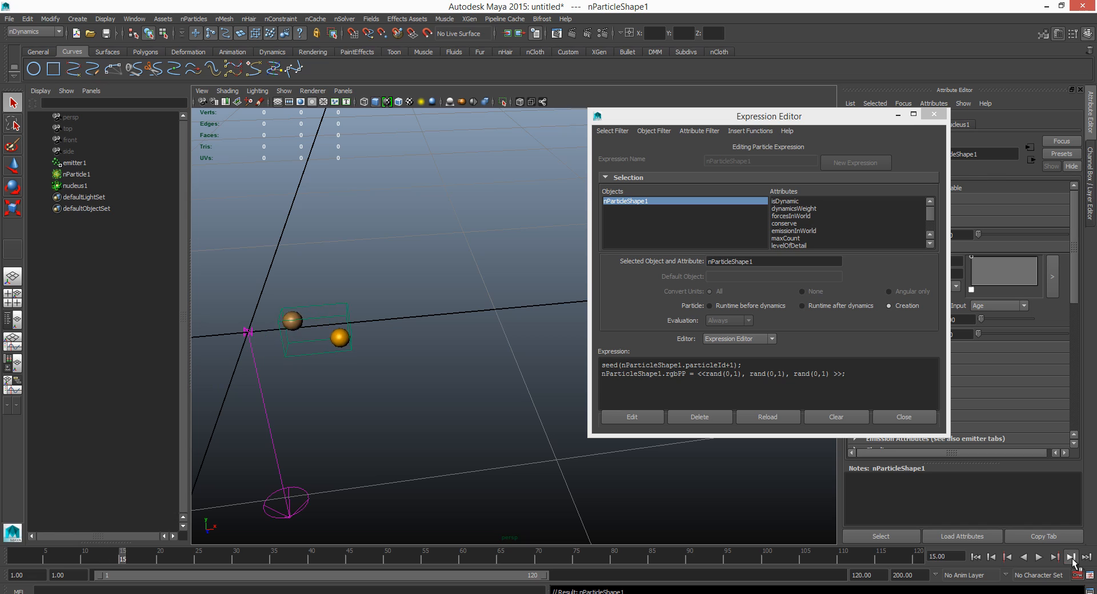
click(1071, 558)
click(1071, 558)
click(1071, 557)
click(1071, 558)
click(1071, 558)
click(1071, 558)
click(1071, 557)
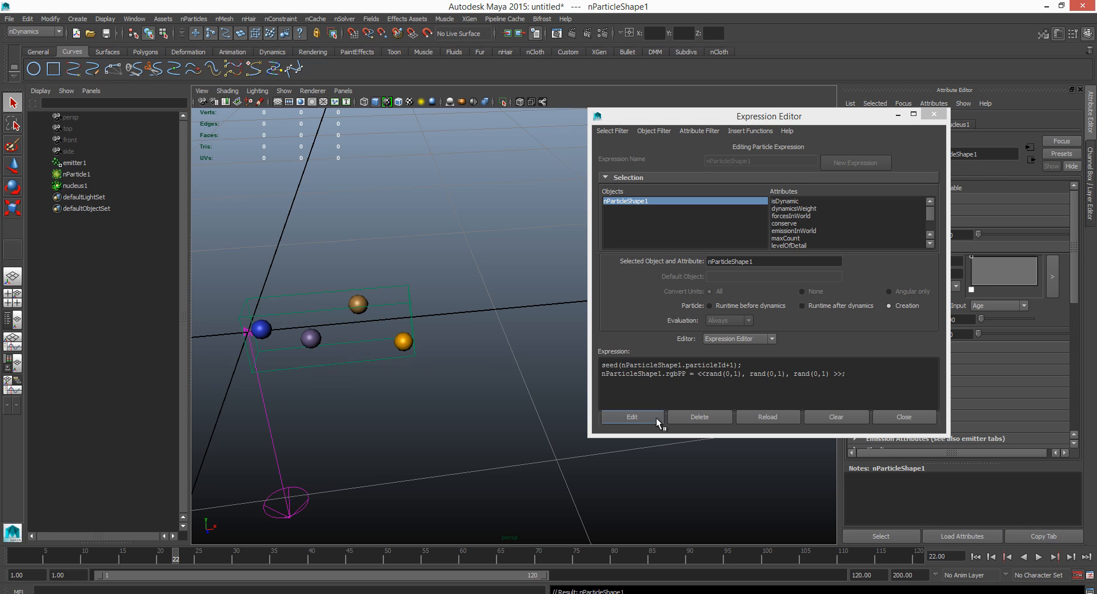
Apply the edited creation expression and step the simulation from frame 1 to frame 33 to check the shifted colours.
click(631, 417)
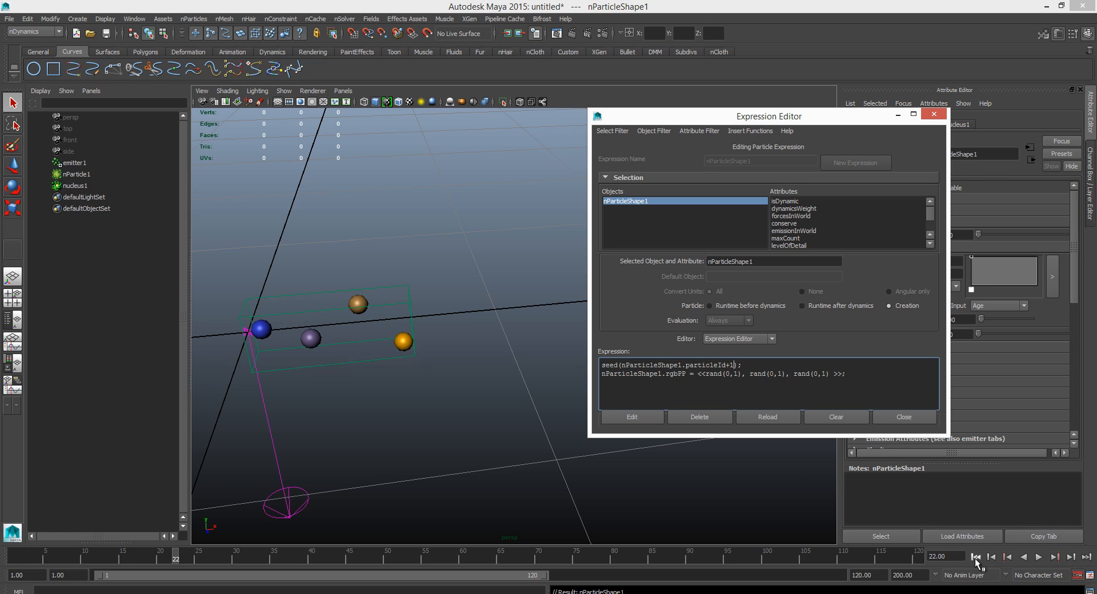
click(975, 557)
click(1071, 557)
click(1070, 557)
click(1071, 557)
click(1071, 557)
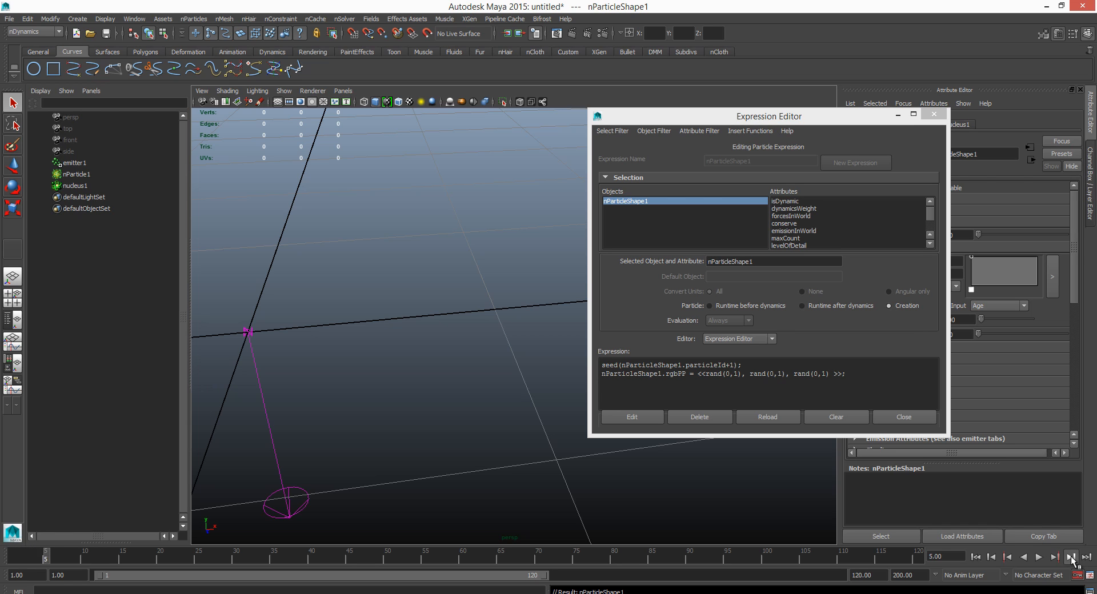
click(1070, 557)
click(1070, 557)
click(1070, 557)
click(1070, 557)
click(1070, 557)
click(1070, 557)
click(1070, 557)
click(1070, 557)
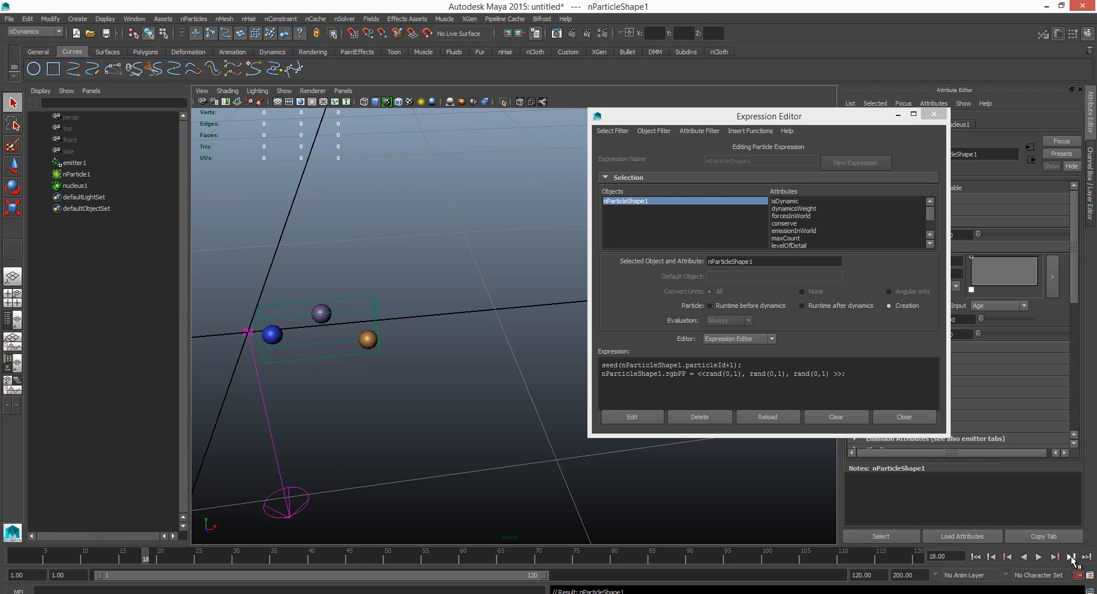
click(1071, 556)
click(1070, 557)
click(1071, 557)
click(1070, 556)
click(1071, 557)
click(1070, 557)
click(1070, 557)
click(1070, 557)
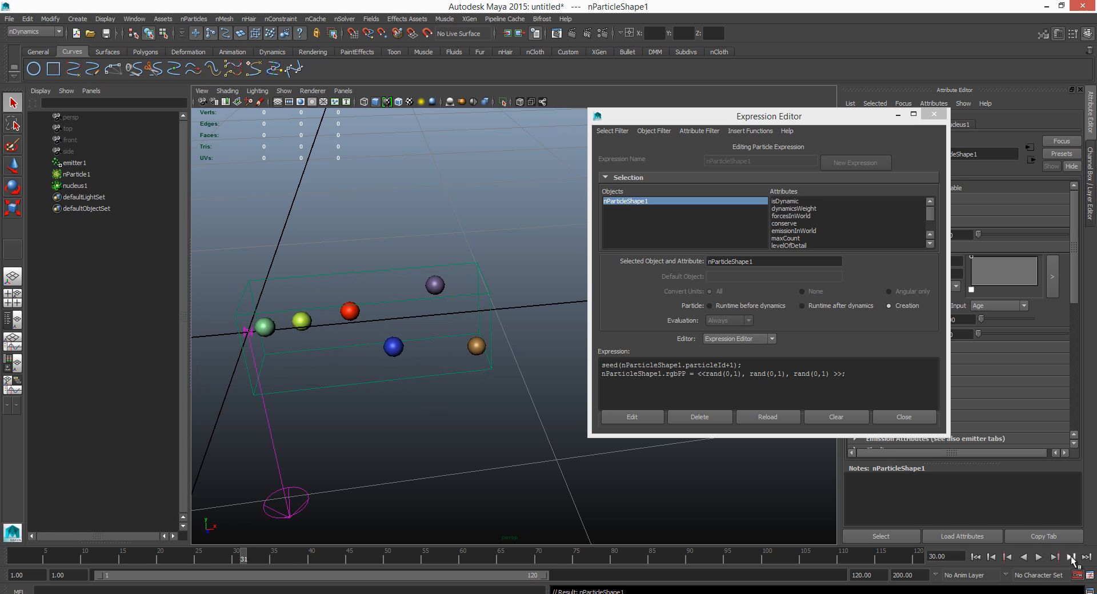
click(1070, 557)
click(1070, 557)
click(1071, 556)
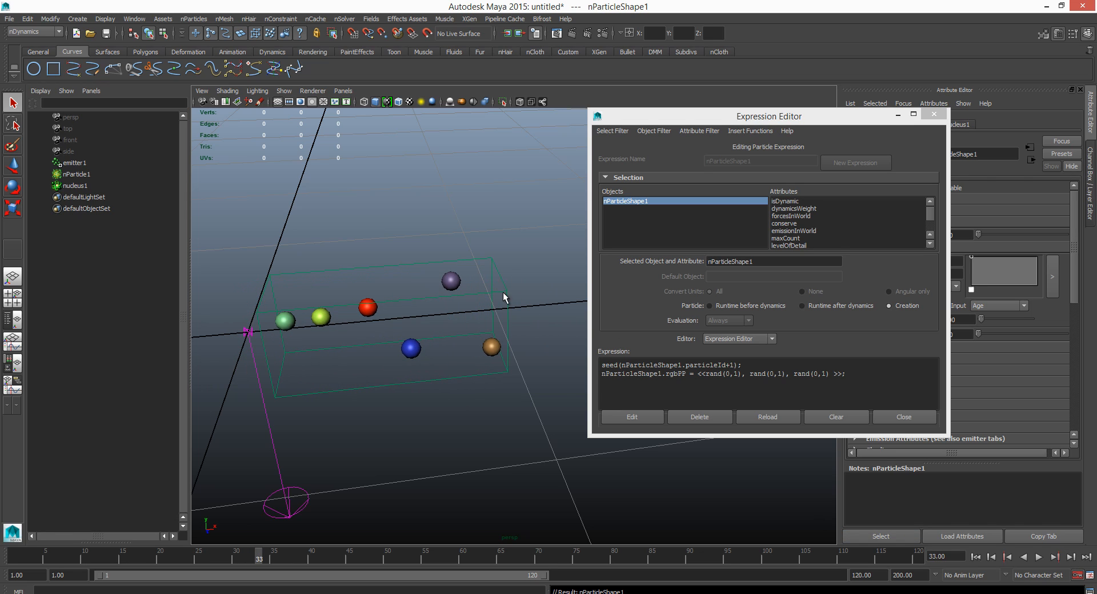
Change the offset in the creation expression's seed call to +1.05 and apply the edit.
click(748, 376)
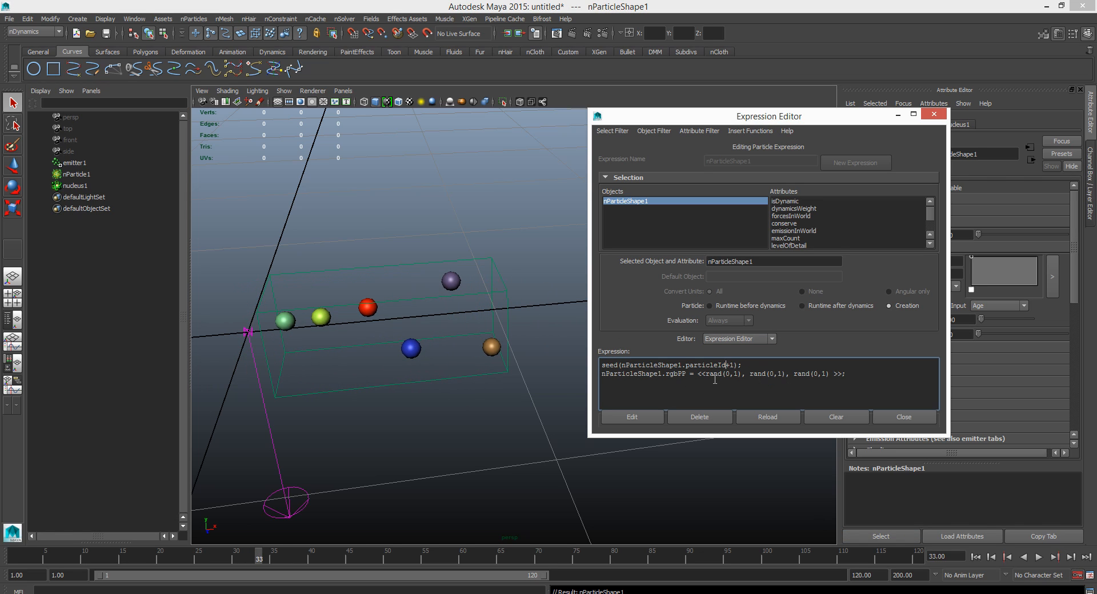
key(Right)
key(Right)
text(.05)
click(632, 417)
Play the simulation from frame 1 to frame 36 to compare the particle colours produced with the 1.05 offset.
click(976, 557)
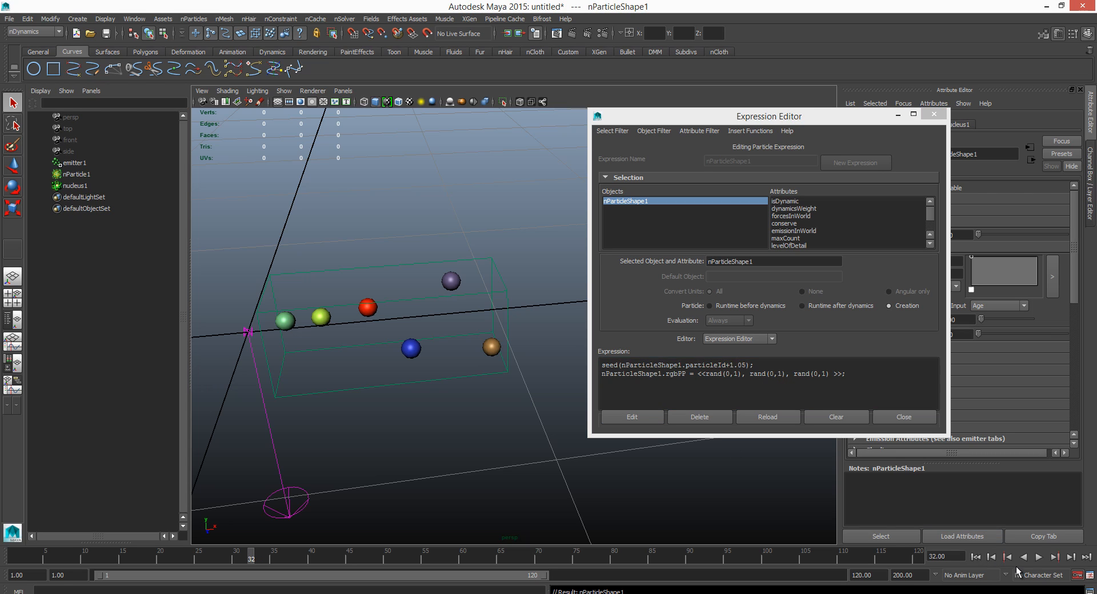
click(1038, 557)
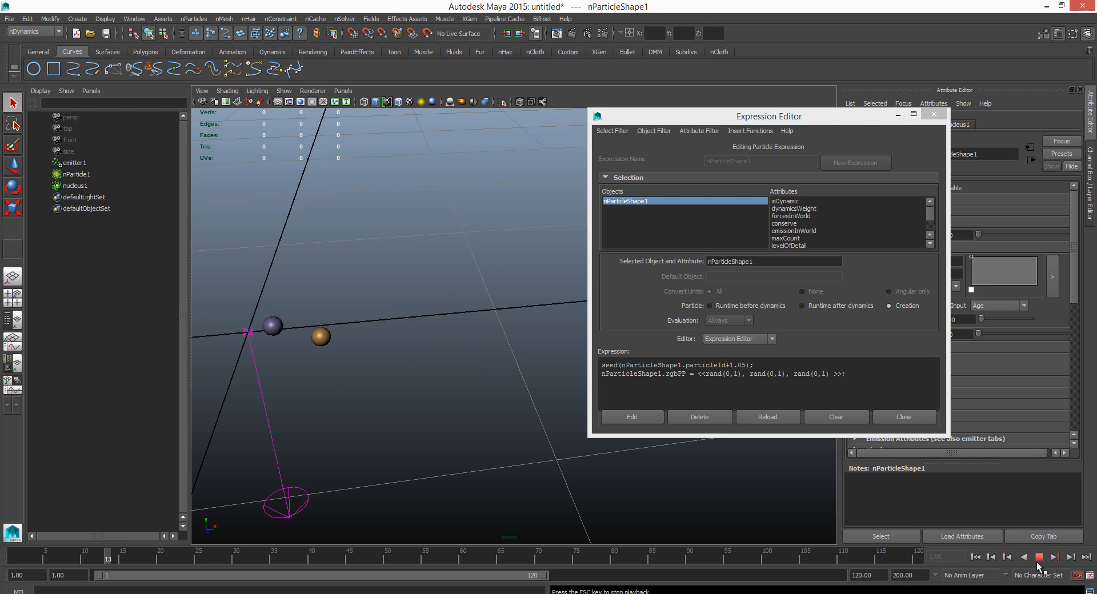
click(1038, 557)
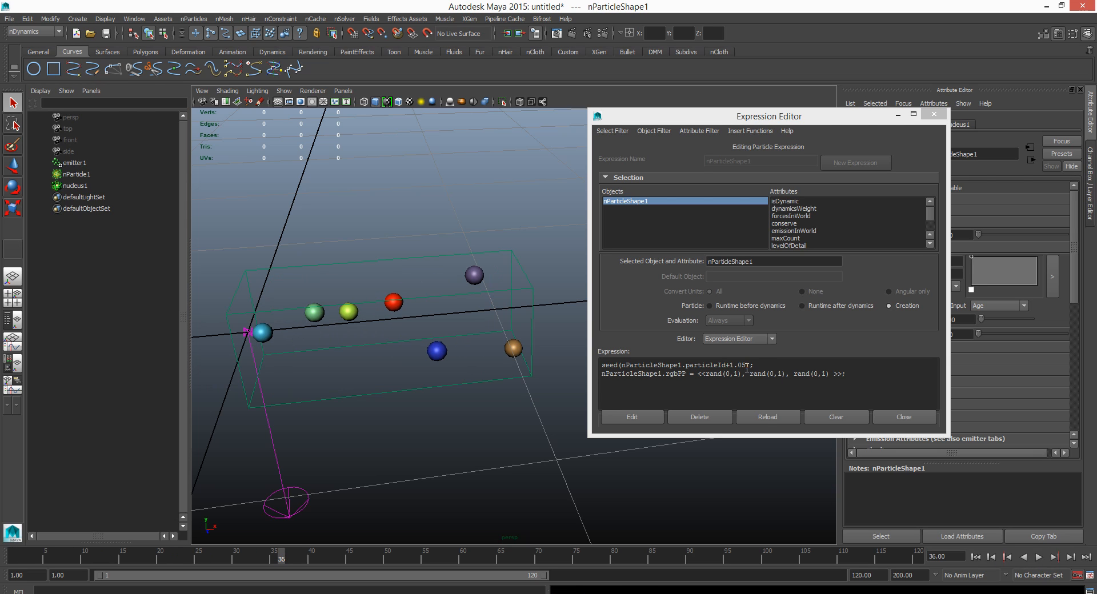
Change the offset in the creation expression's seed call to +25 and apply the edit.
click(746, 366)
key(shift+Left)
key(shift+Left)
key(shift+Left)
key(shift+Left)
key(shift+Left)
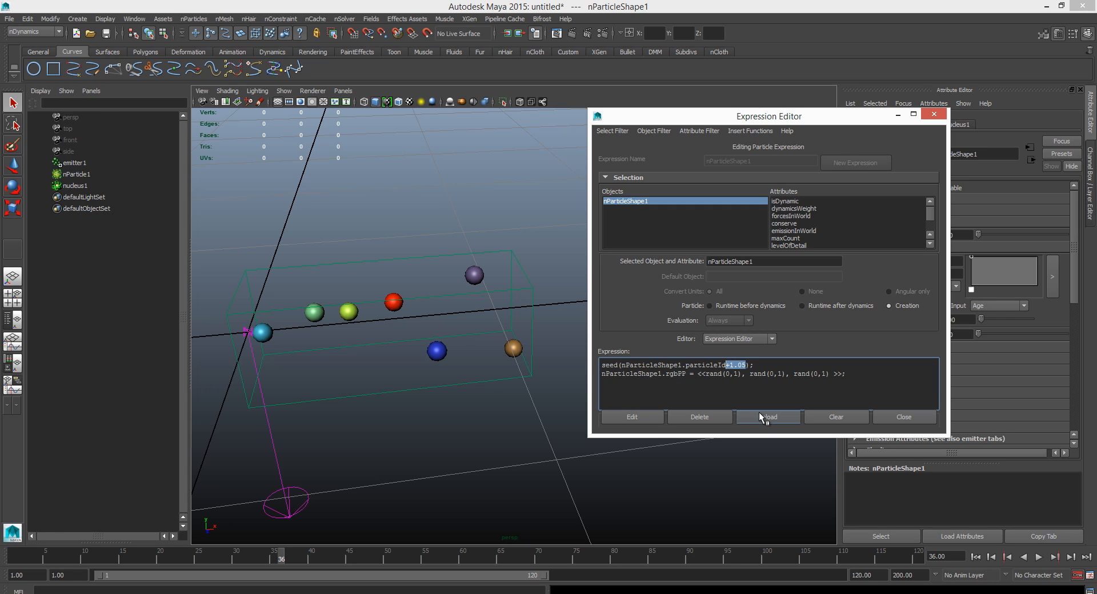
text(+25)
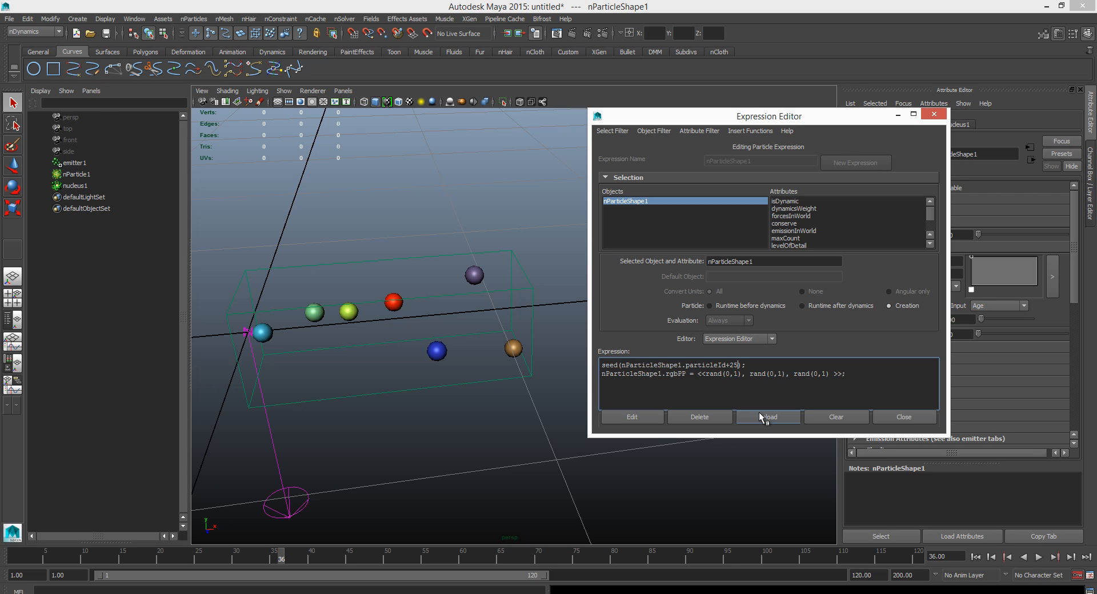
click(633, 417)
Play the simulation from frame 1 to frame 55 and uncover the particles to compare the colours produced with the +25 offset.
click(975, 557)
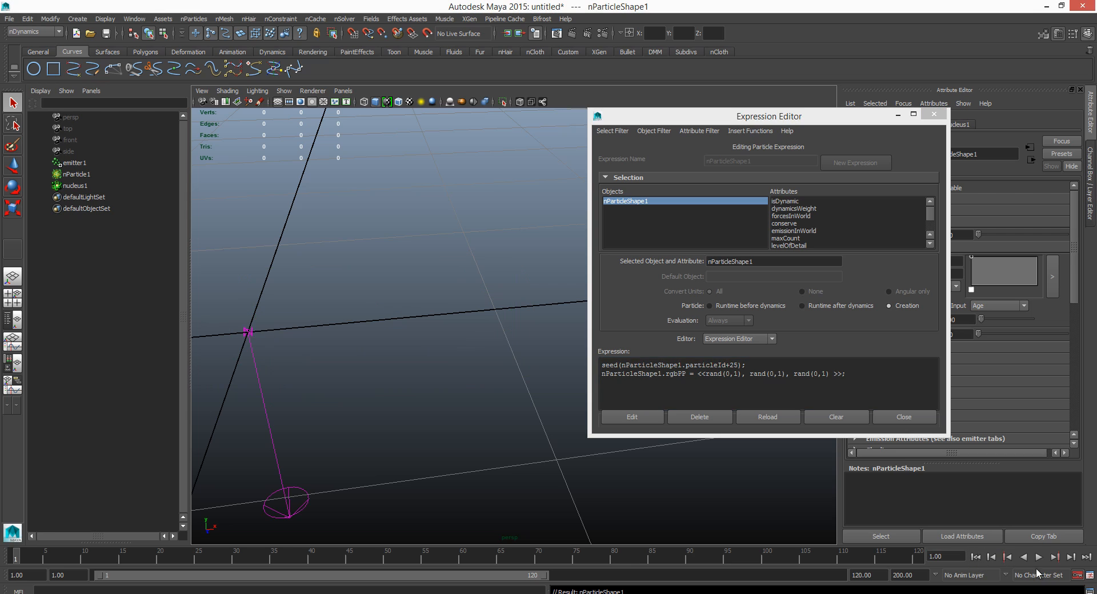
click(1041, 557)
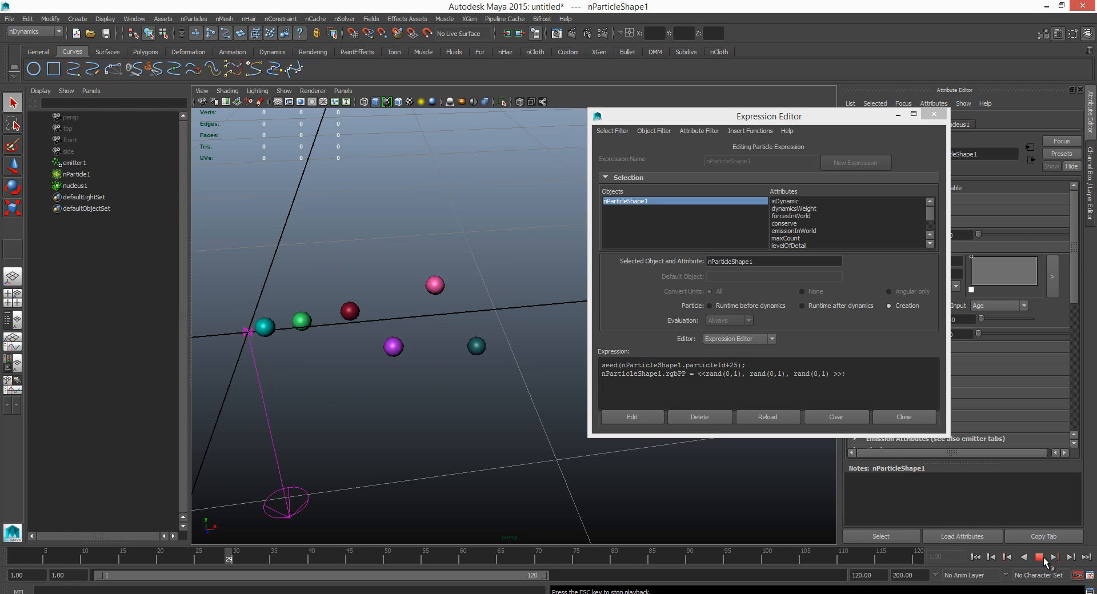
click(1042, 557)
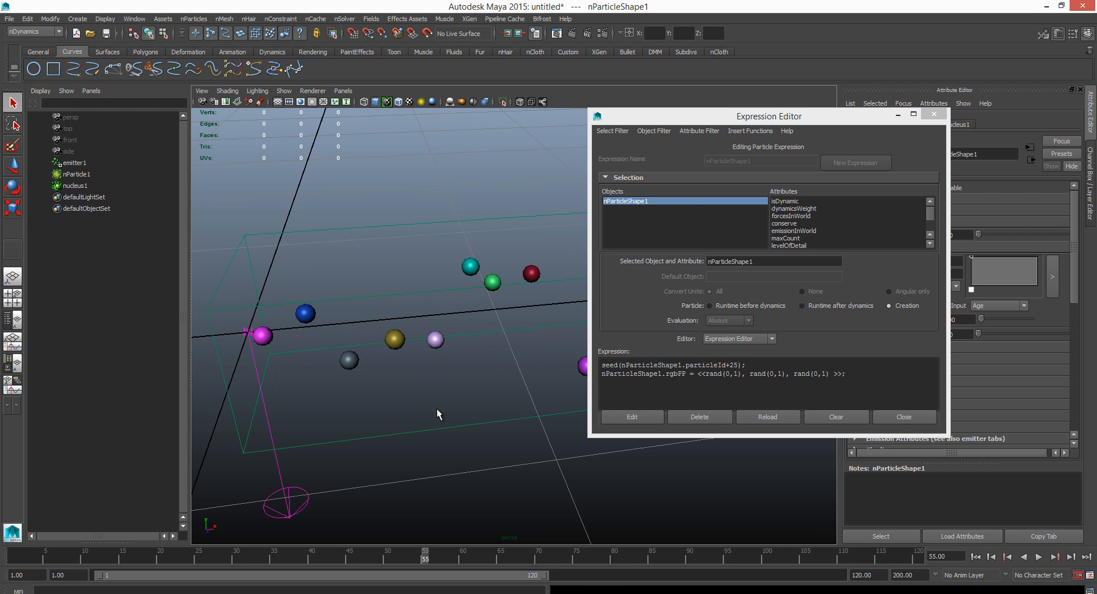
drag(698, 120, 733, 132)
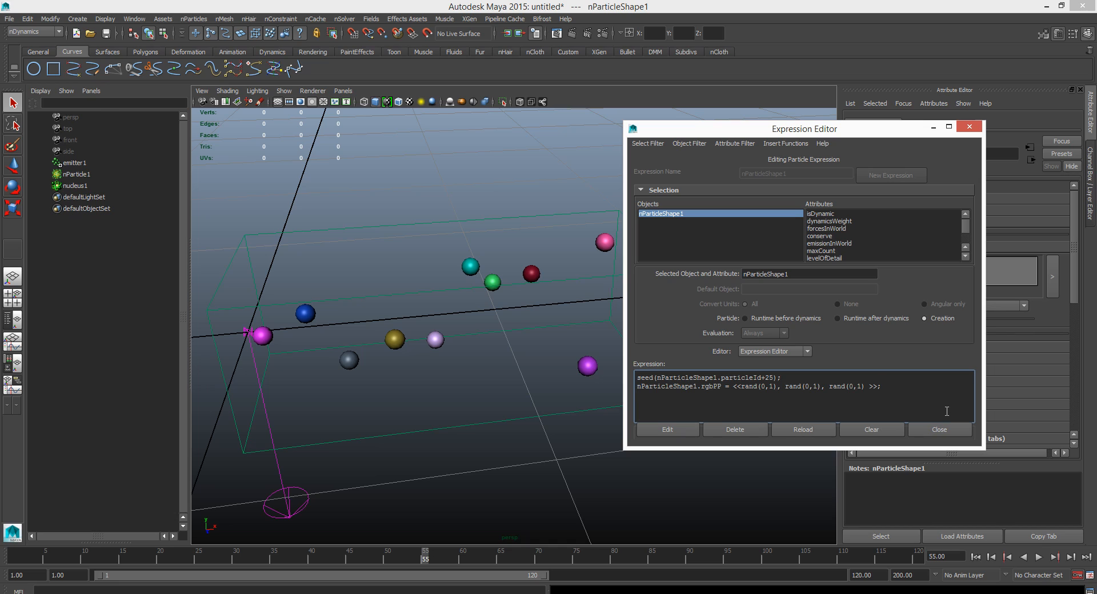
text(nd()
key(BackSpace)
key(BackSpace)
key(BackSpace)
key(BackSpace)
key(BackSpace)
Break the internalRadiusRamp connection on nParticleShape1's per-particle Radius PP attribute.
drag(723, 122, 577, 115)
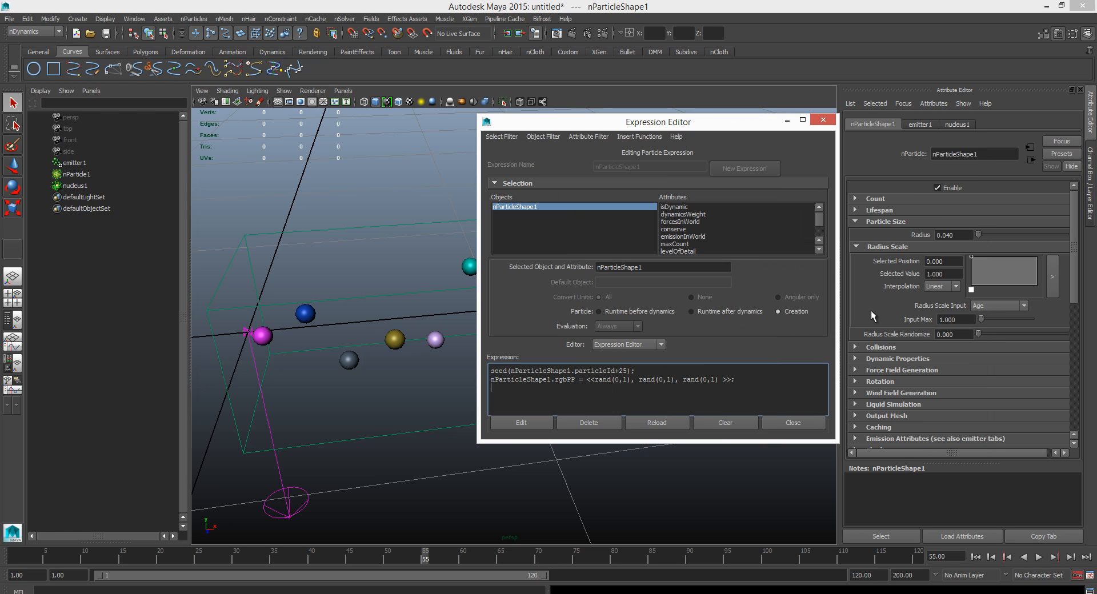
click(868, 313)
scroll(900, 340, down, 4)
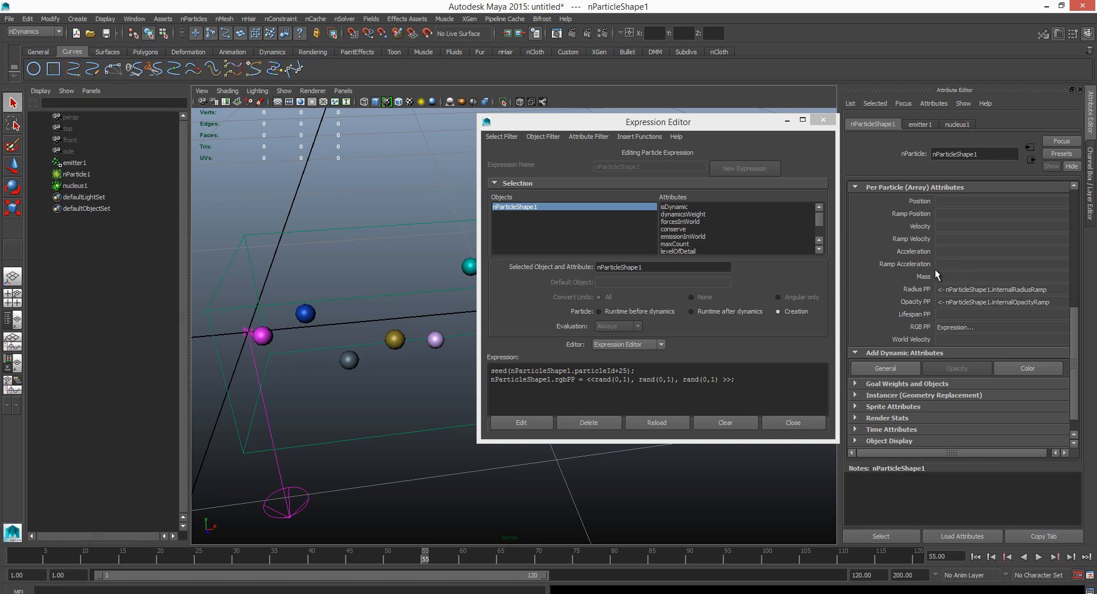
right_click(959, 290)
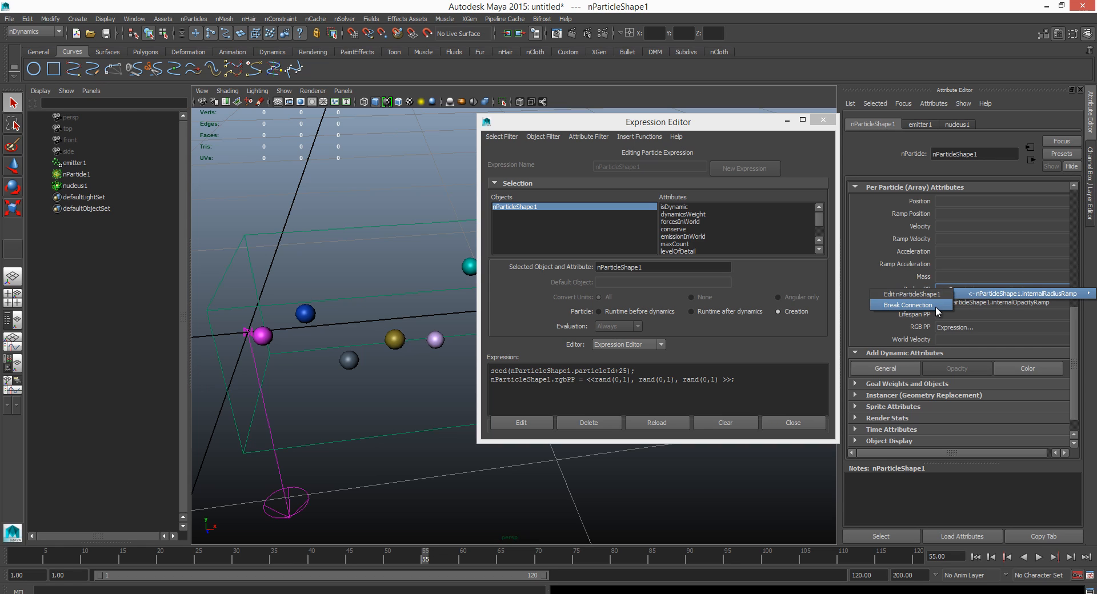
click(935, 306)
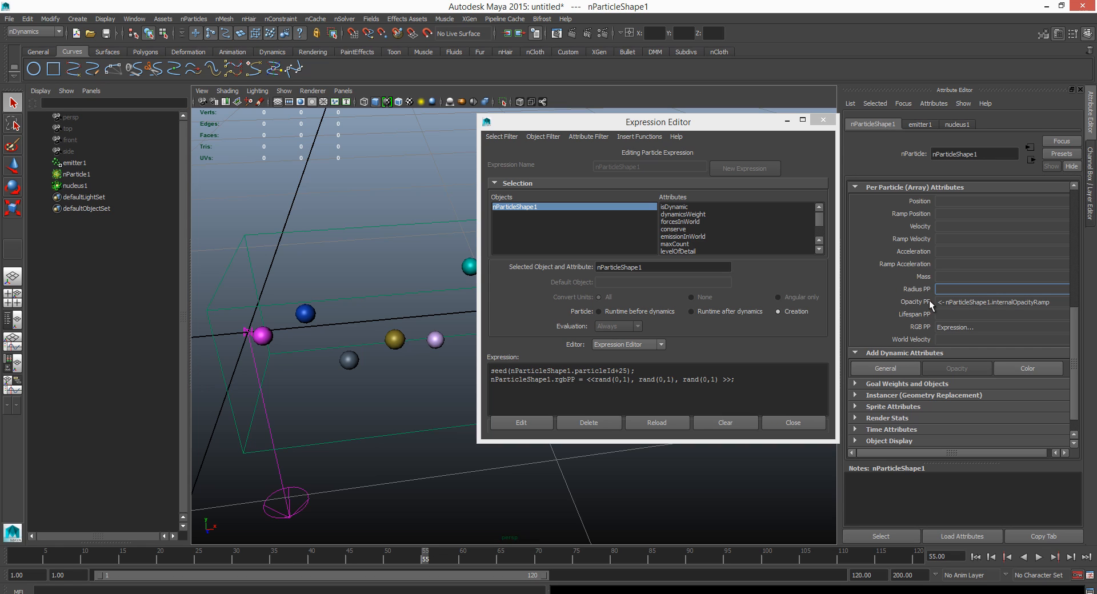
Add the line radiusPP = rand(0.06, 0.12); to the creation expression below the rgbPP line and apply the edit.
click(695, 393)
text(radius)
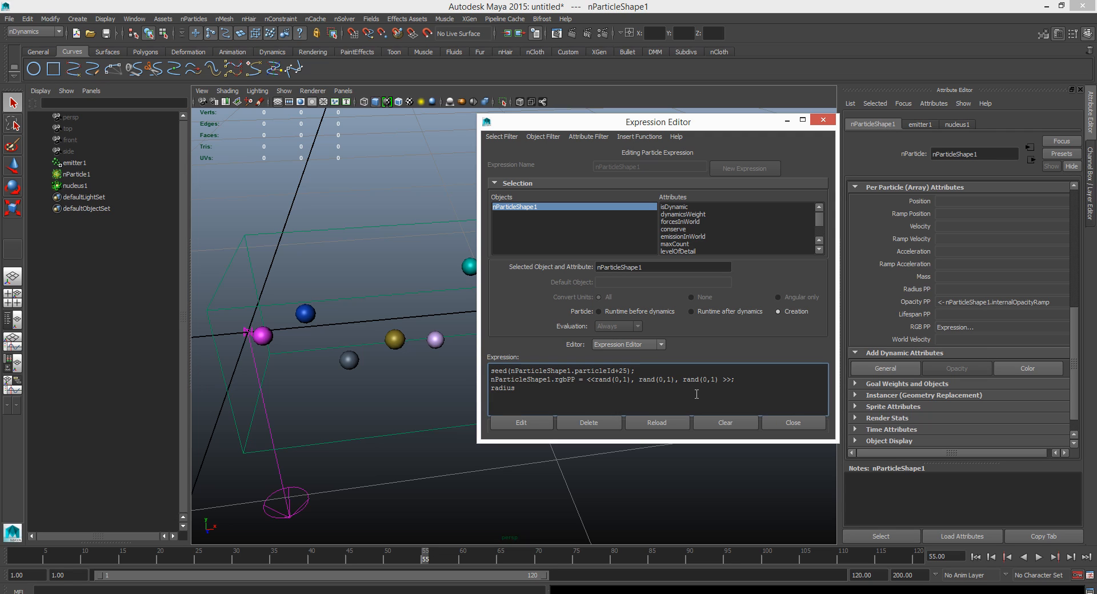
text(PP = rand(0.00.1)
click(537, 423)
Rewind and step the simulation from frame 1 to frame 32 to check the particles' random radii.
drag(665, 130, 827, 127)
click(980, 559)
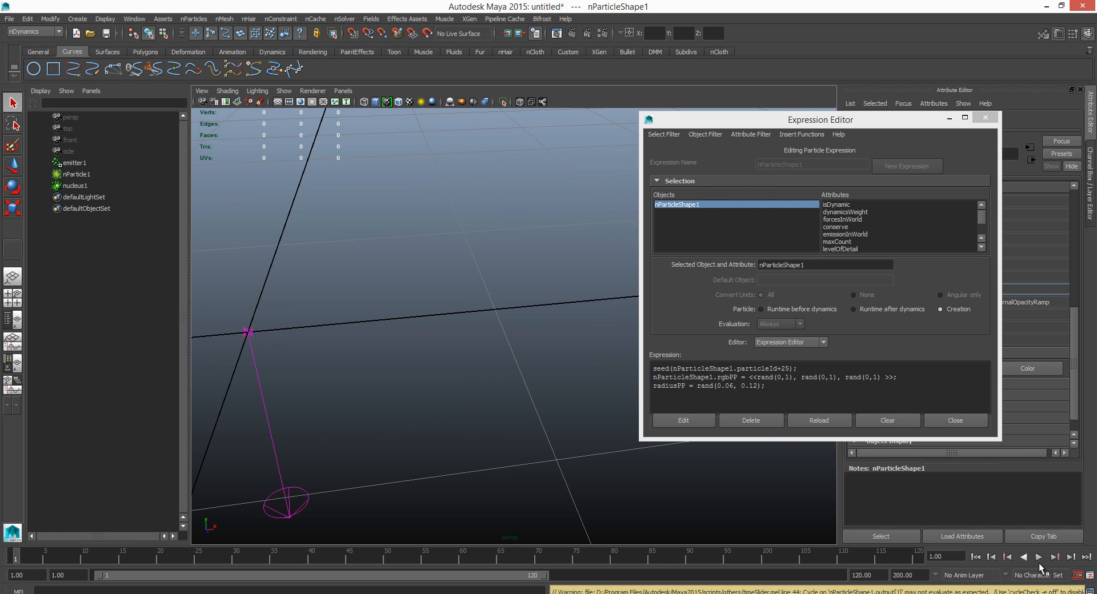
click(1074, 561)
click(1074, 562)
click(1074, 561)
click(1075, 562)
click(1075, 562)
click(1074, 561)
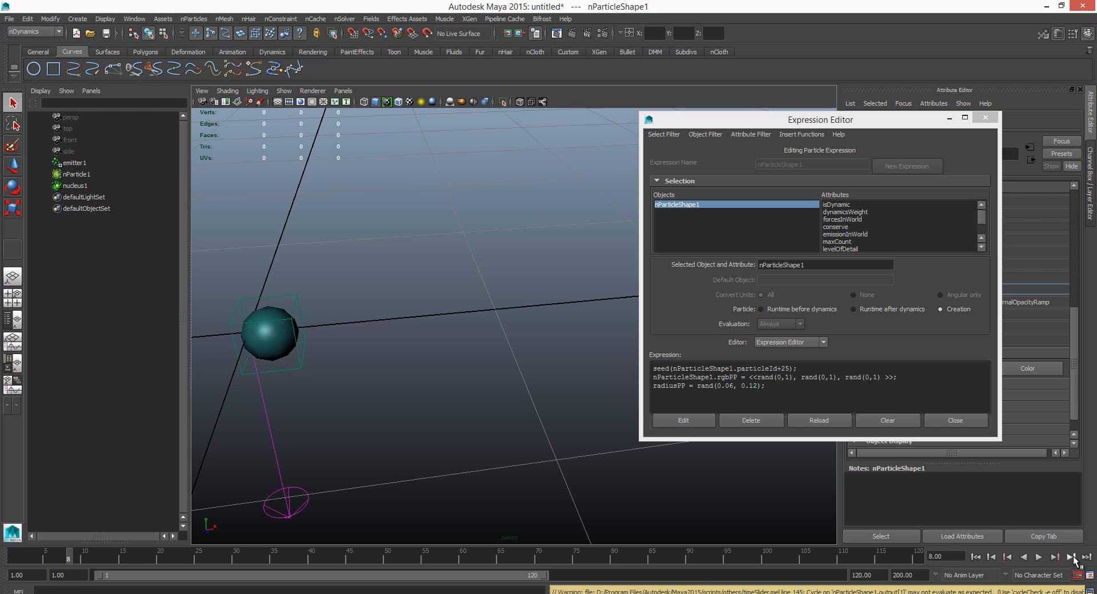
click(1075, 562)
click(1075, 561)
click(1074, 562)
click(1075, 562)
click(1075, 562)
click(1074, 561)
click(1075, 562)
click(1074, 561)
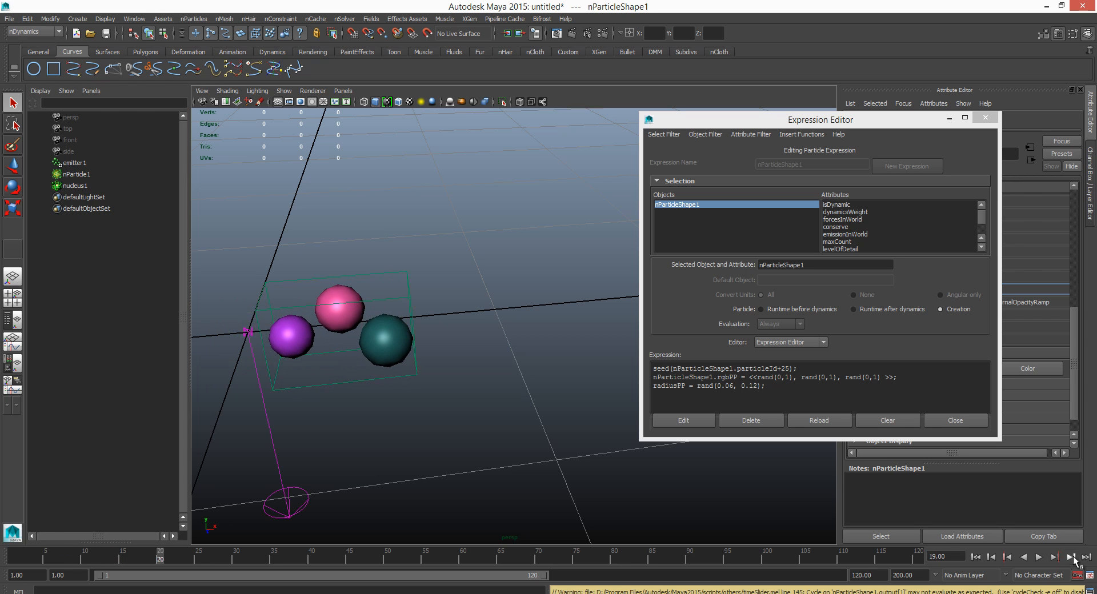
click(1074, 561)
click(1074, 561)
click(1074, 561)
click(1075, 561)
click(1075, 561)
click(1075, 561)
click(1071, 556)
click(1071, 557)
click(1071, 557)
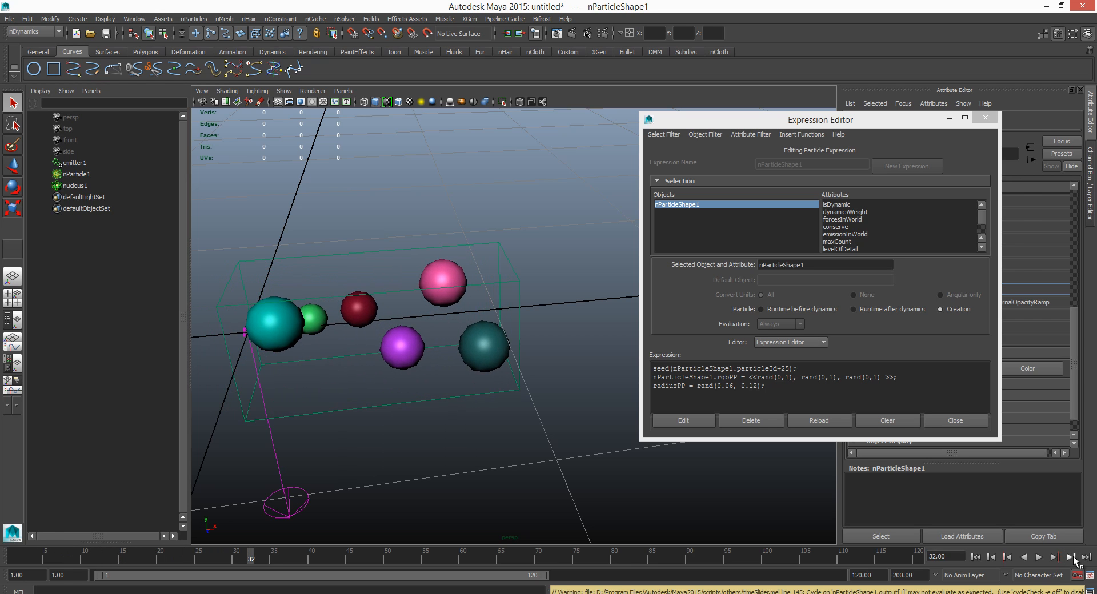
Replay the simulation from frame 1 to frame 43 to check whether particle sizes and colours repeat, and rewind to frame 1.
mouse_move(508, 388)
alt+mouse_down()
mouse_move(483, 384)
mouse_move(511, 375)
mouse_move(503, 372)
alt+mouse_up()
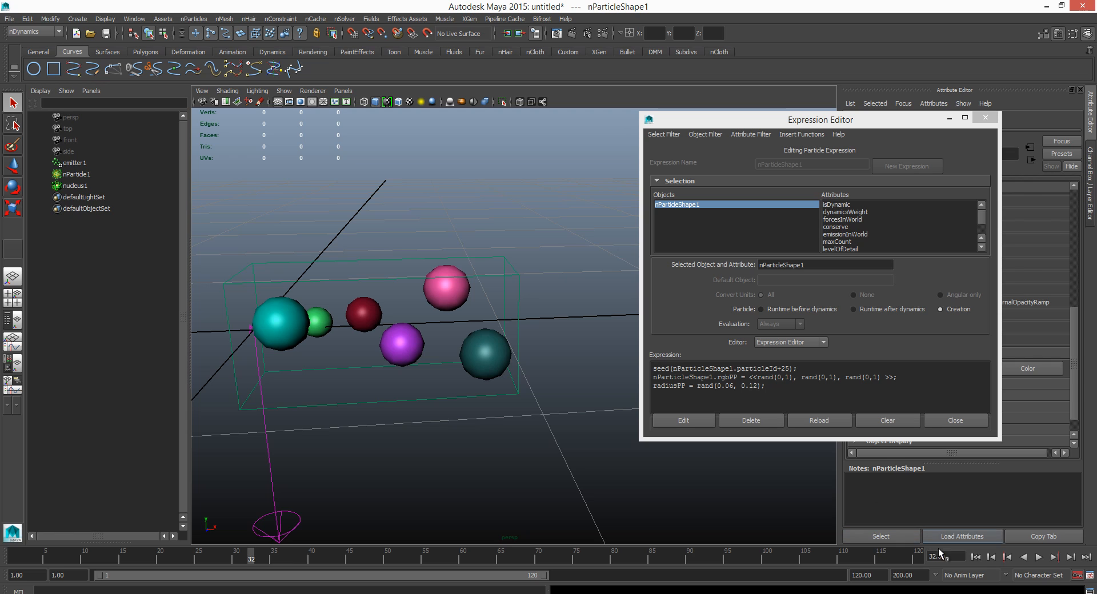
click(1041, 559)
key(Escape)
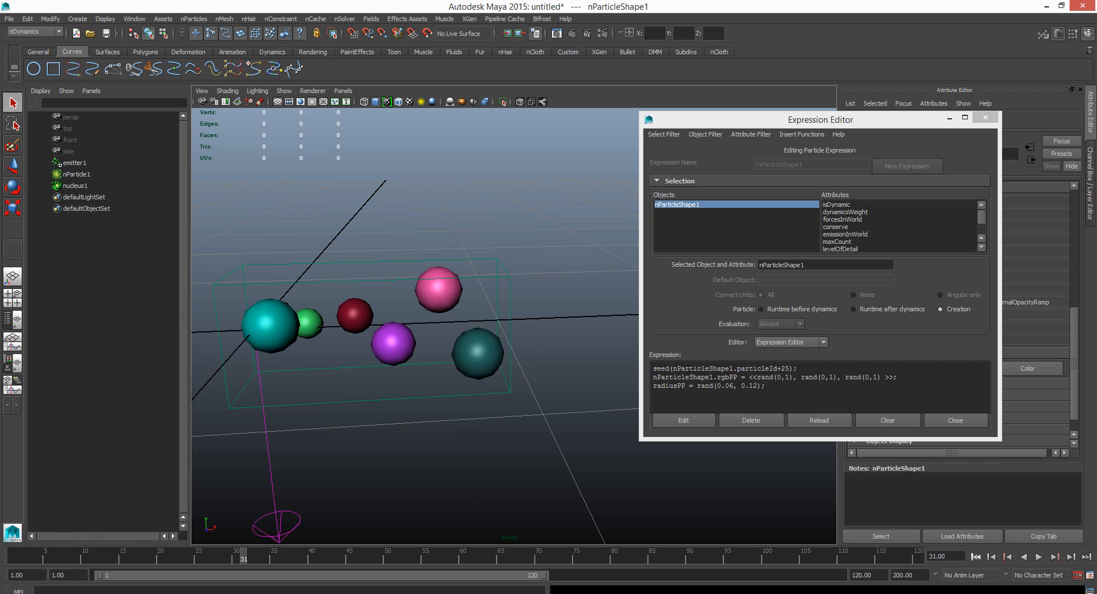
click(975, 557)
click(1038, 558)
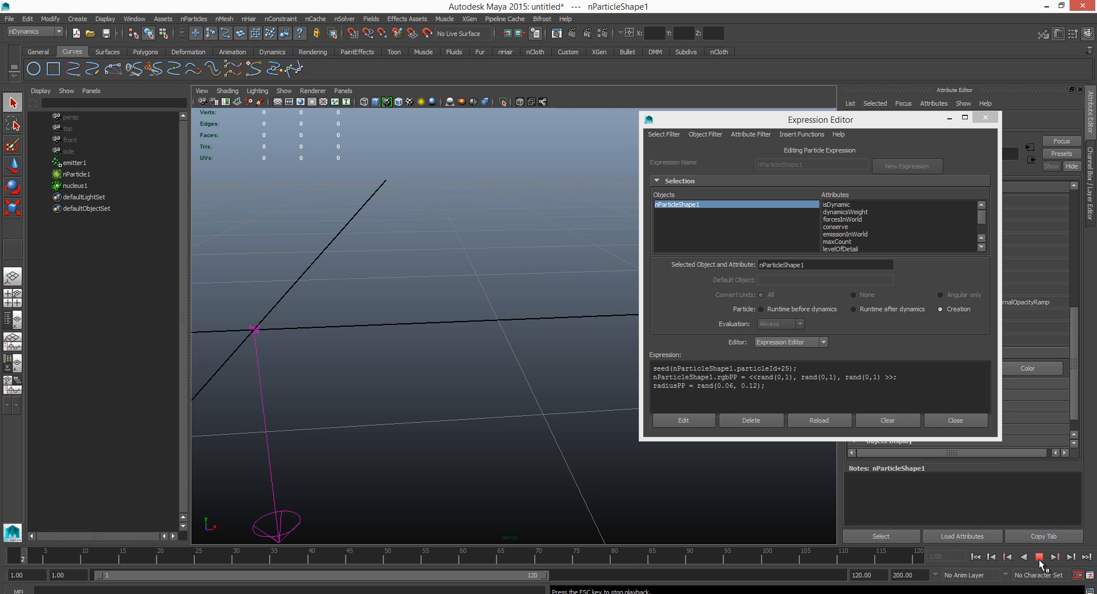
click(1039, 558)
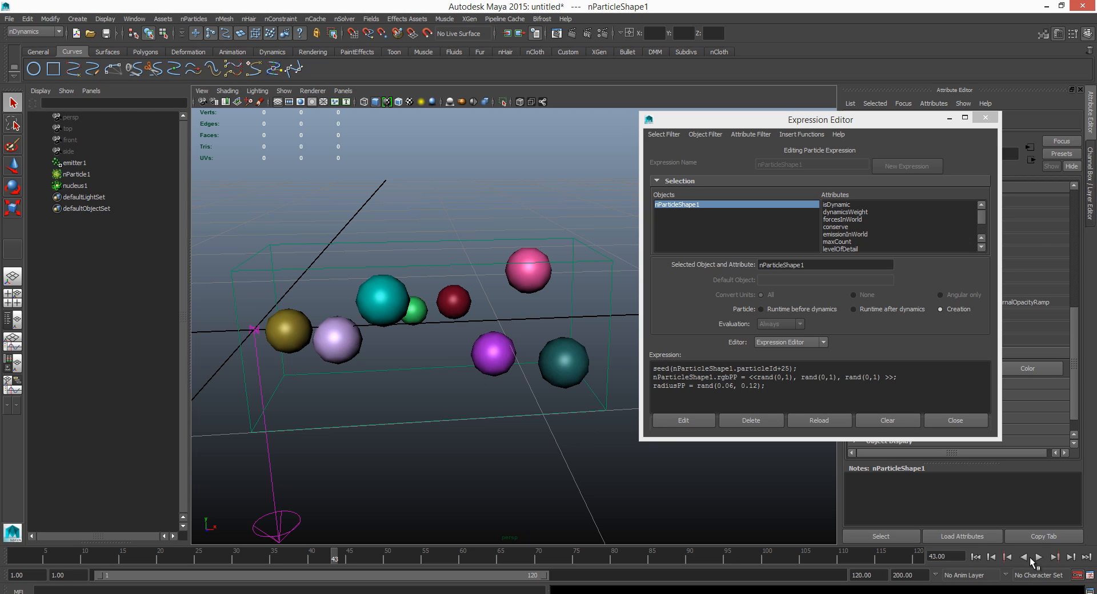
click(974, 556)
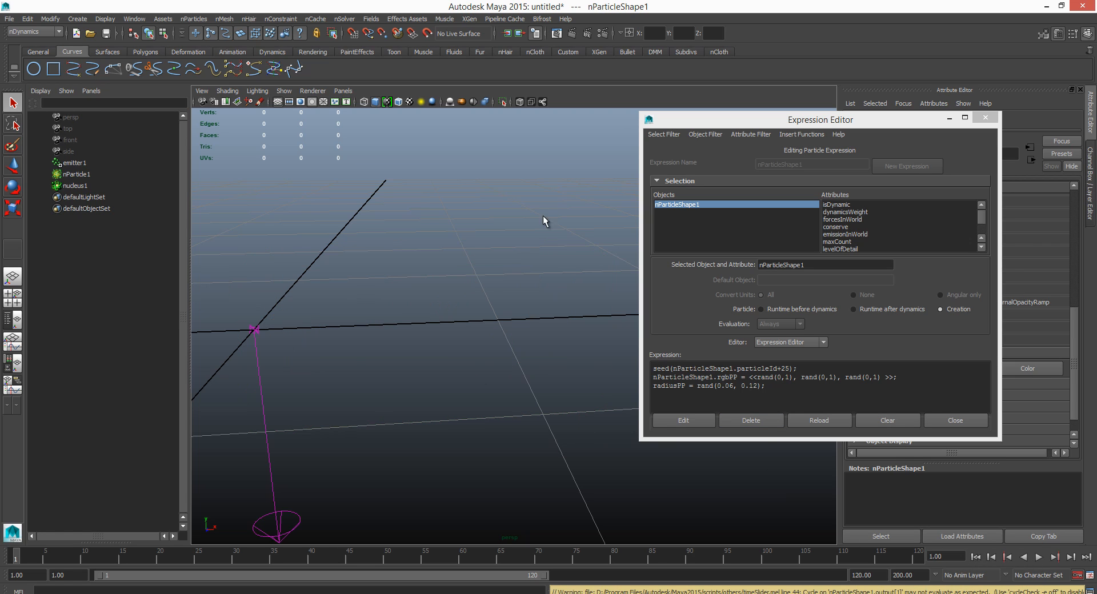